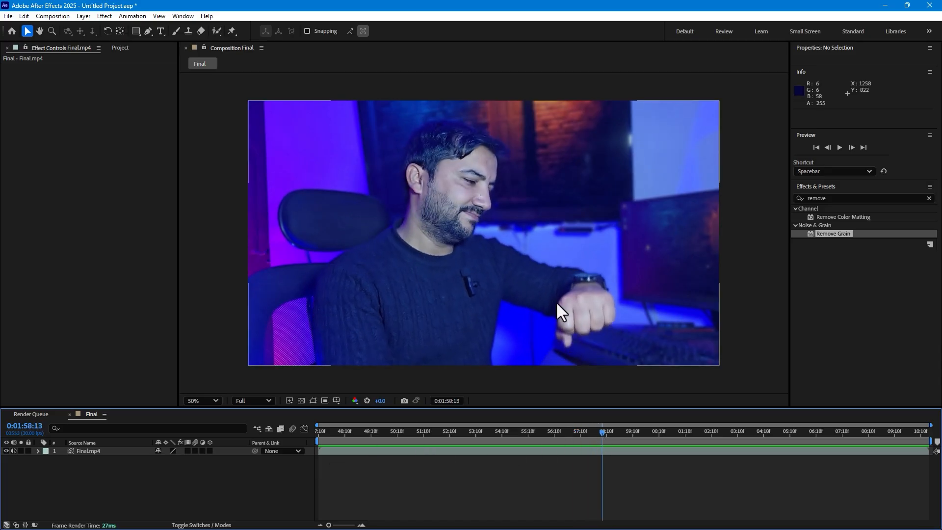
# - Apply Track in Boris FX Mocha to the Final.mp4 layer
pyautogui.click(127, 16)
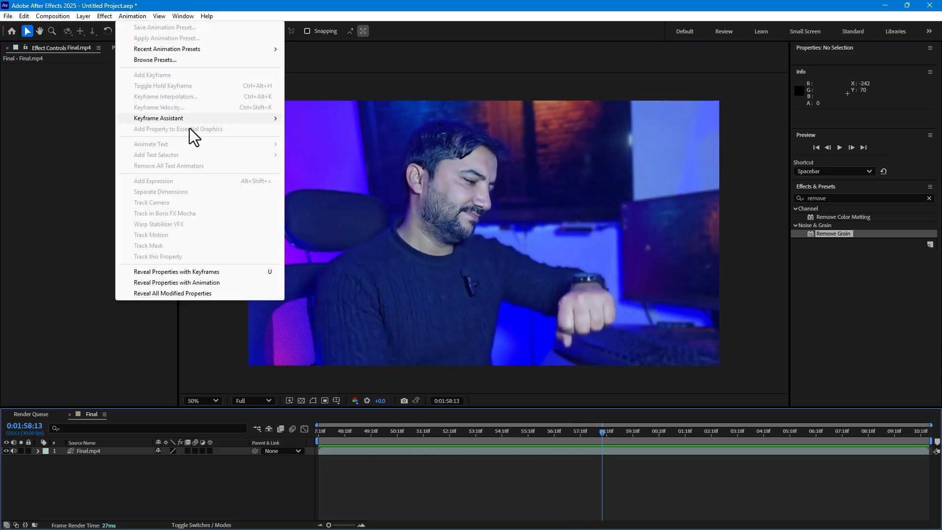
pyautogui.click(115, 451)
pyautogui.click(136, 15)
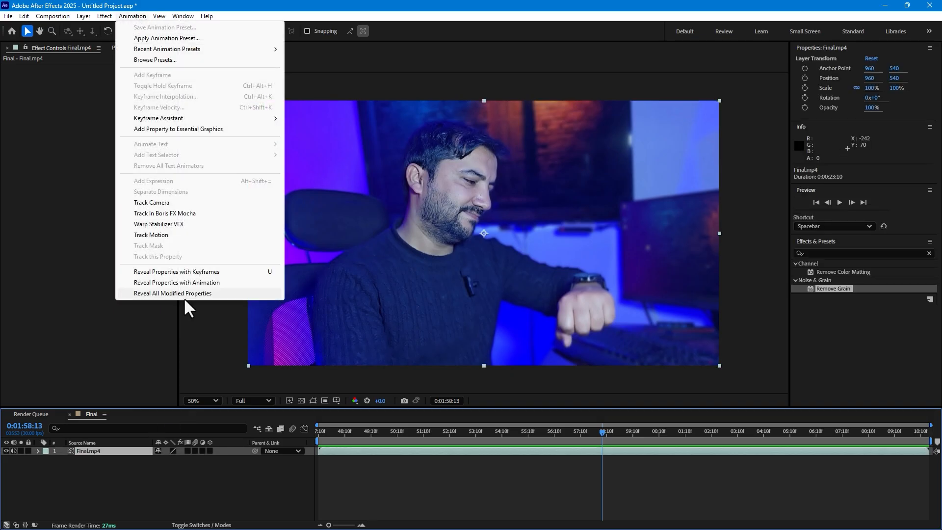
pyautogui.click(191, 214)
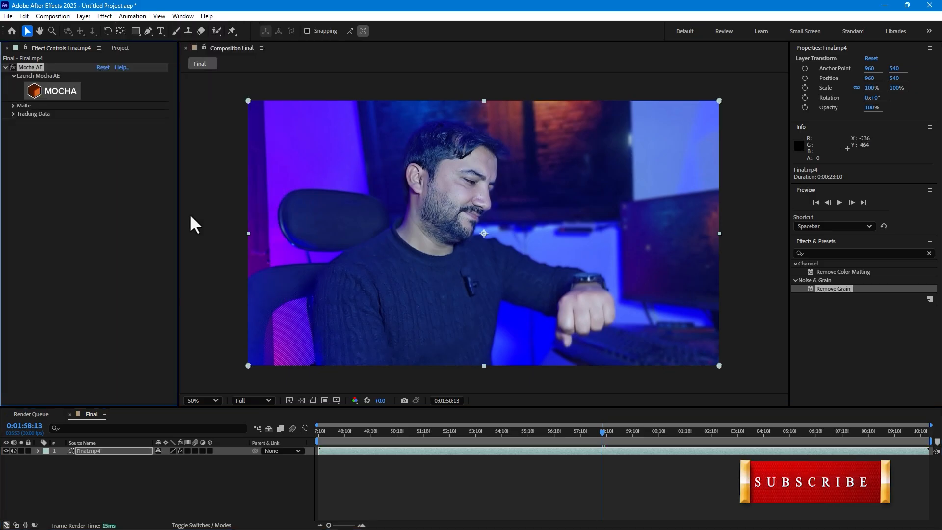
# - Launch Mocha AE from the effect, dismiss its welcome window and decline usage statistics collection
pyautogui.click(56, 93)
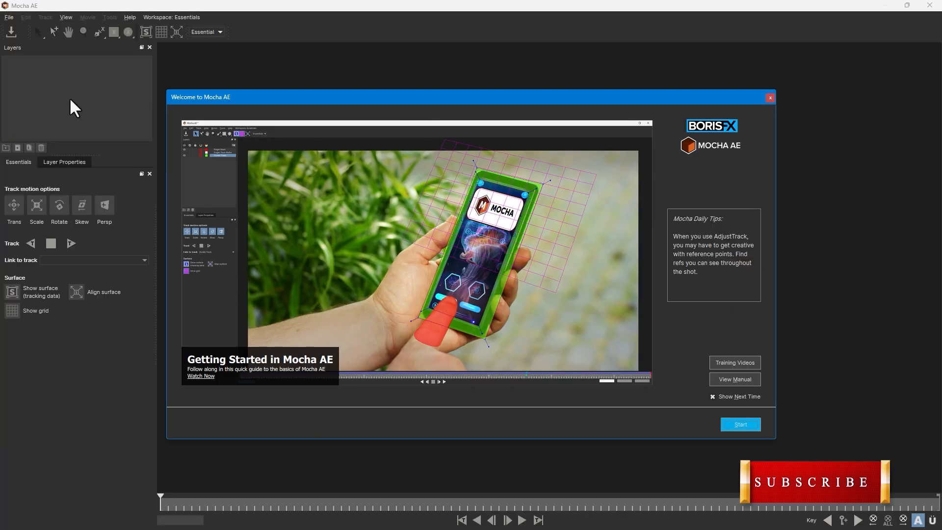
pyautogui.click(740, 424)
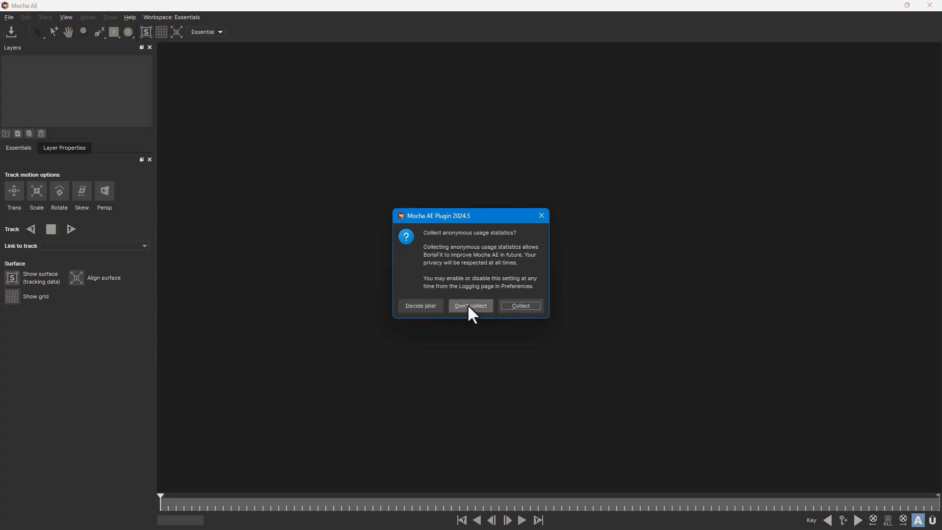
pyautogui.click(470, 305)
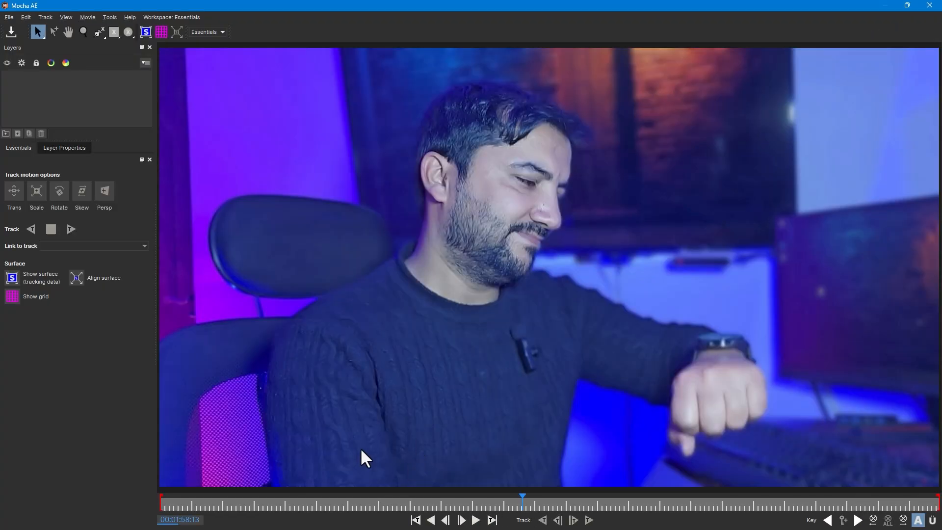
# - At 00:02:00:11, draw a closed spline around the wristwatch as the tracking shape
pyautogui.moveTo(521, 505); pyautogui.dragTo(587, 495)
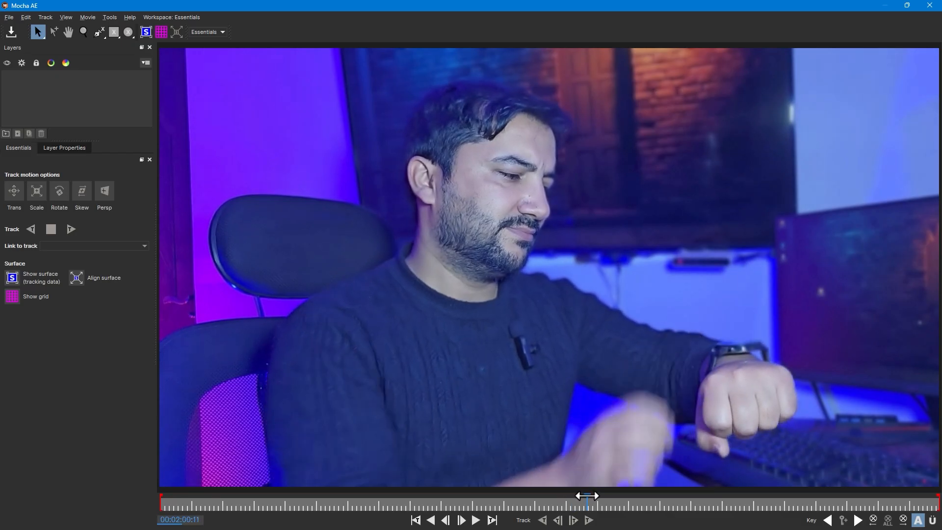
pyautogui.click(101, 33)
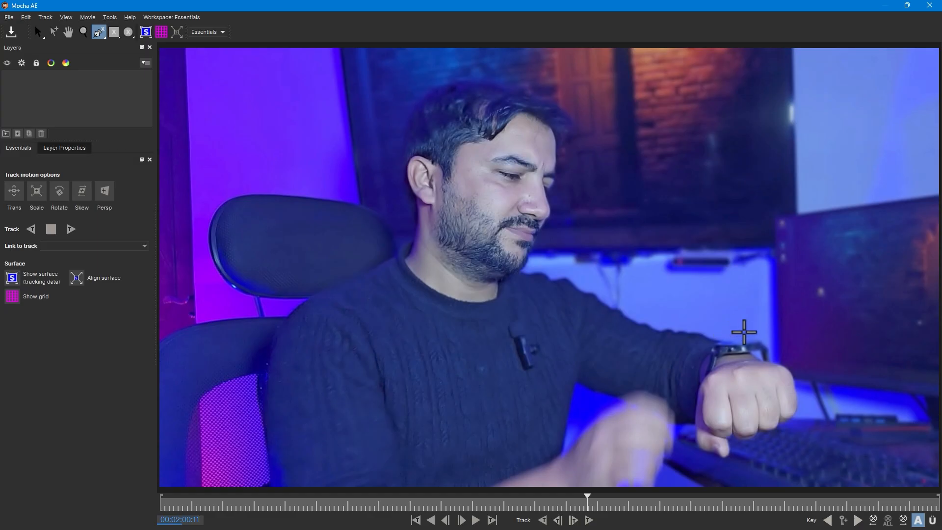
pyautogui.click(744, 332)
pyautogui.click(722, 338)
pyautogui.click(703, 347)
pyautogui.click(706, 363)
pyautogui.click(727, 361)
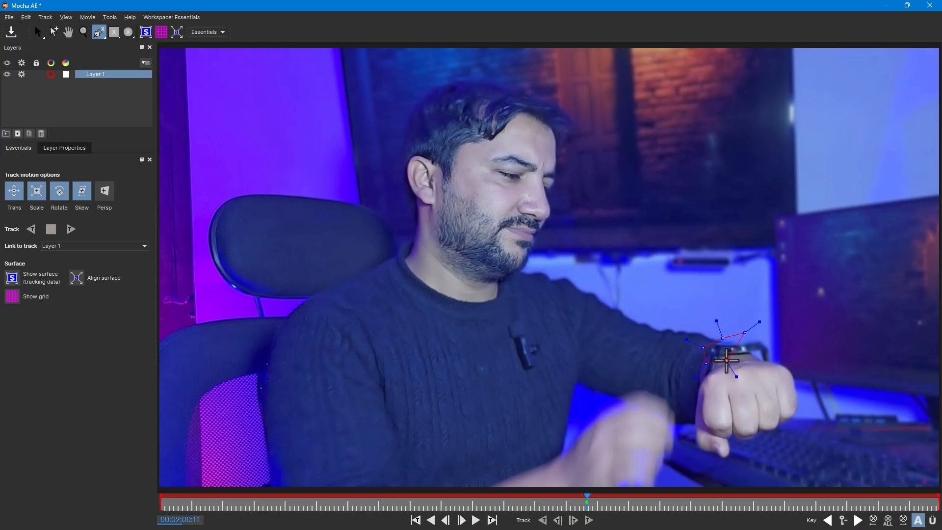
pyautogui.click(746, 356)
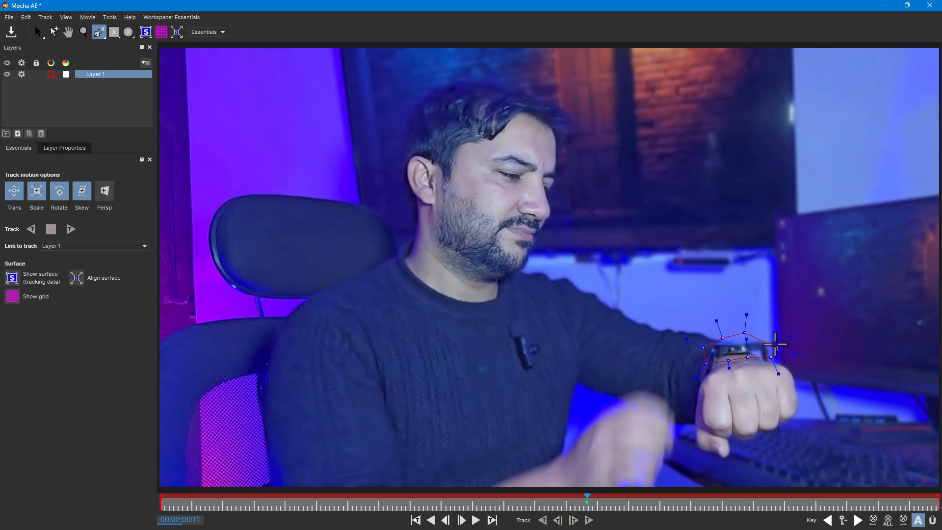
pyautogui.rightClick(758, 336)
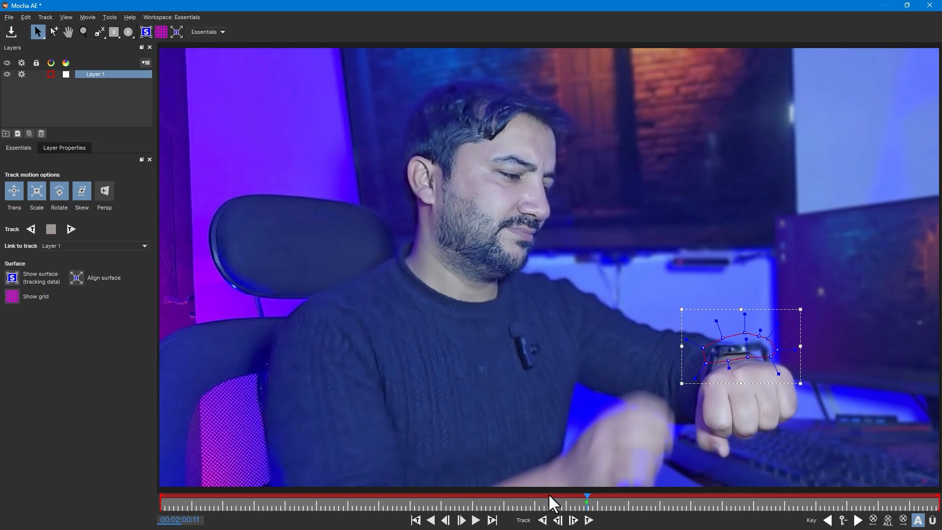
# - Track the watch shape forward to 00:02:06:02, and save the tracking project before returning to After Effects
pyautogui.click(72, 230)
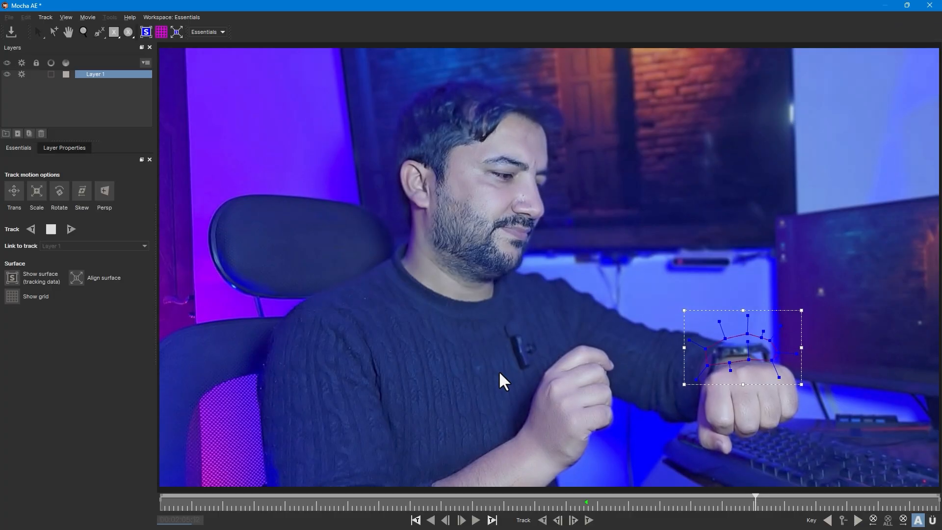
pyautogui.click(51, 229)
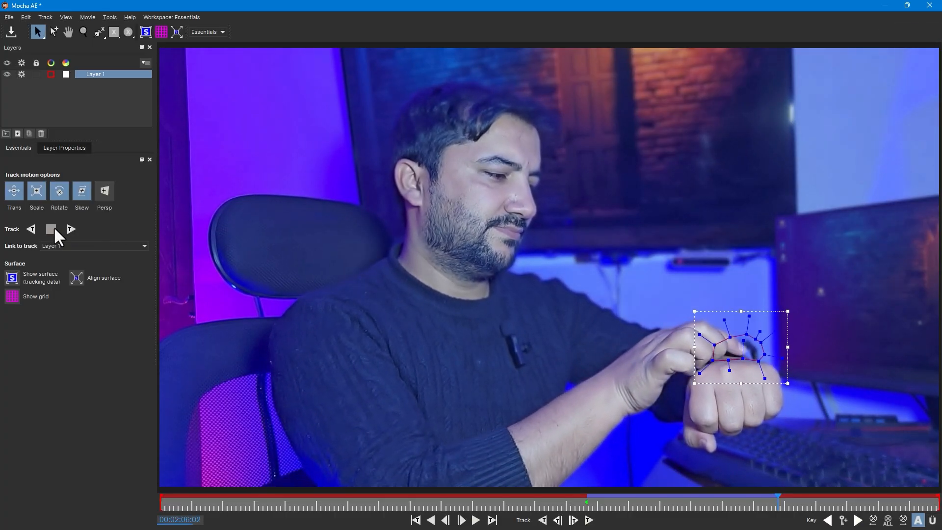
pyautogui.click(11, 16)
pyautogui.click(34, 42)
pyautogui.click(930, 6)
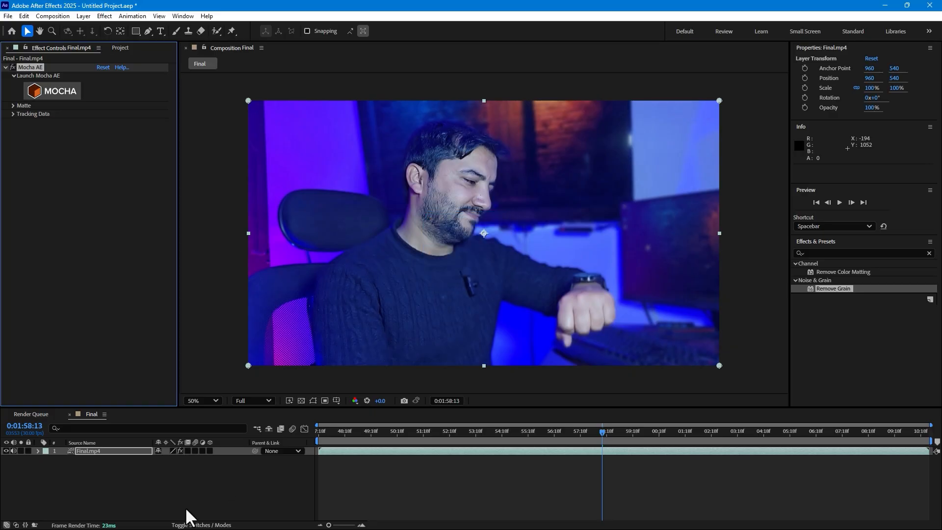
# - Add a new null object to the Final composition
pyautogui.rightClick(220, 516)
pyautogui.moveTo(335, 389)
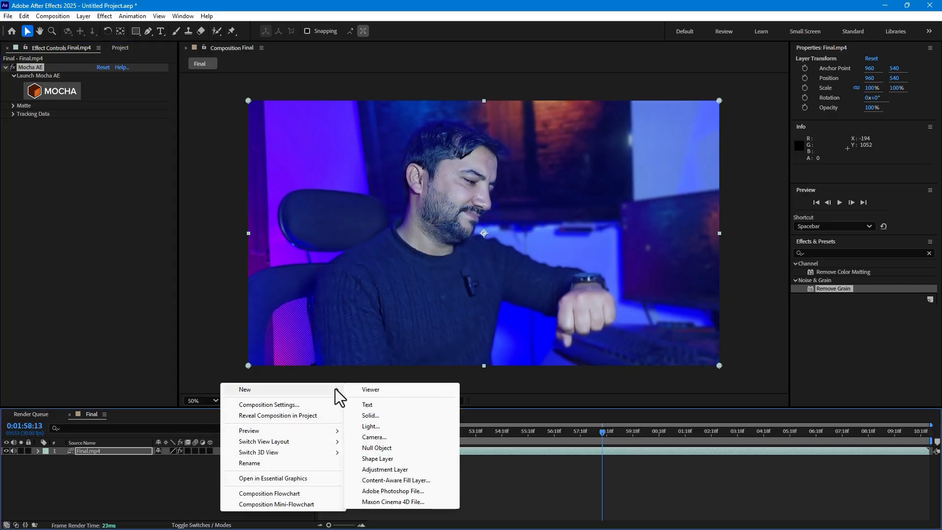
pyautogui.click(402, 448)
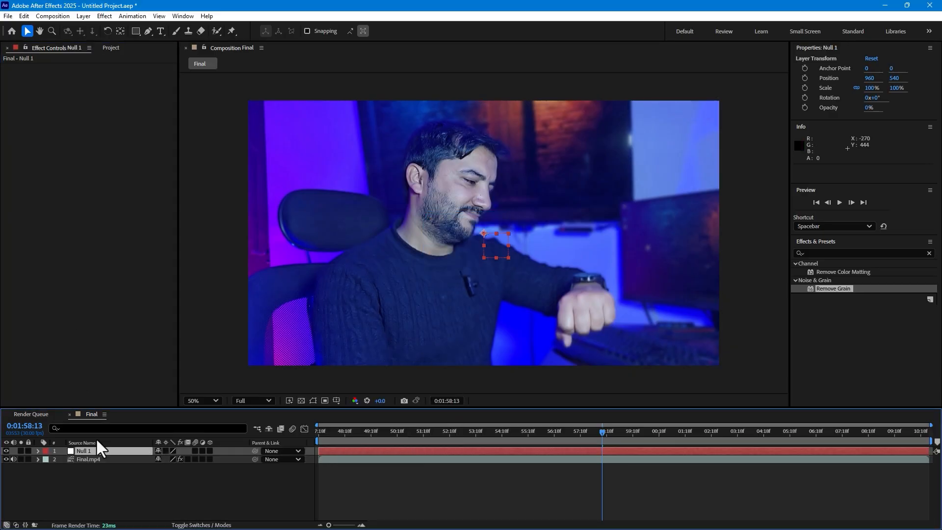
# - Create track data from Mocha AE on Final.mp4 and apply it to Null 1 with the Transform export option
pyautogui.click(99, 459)
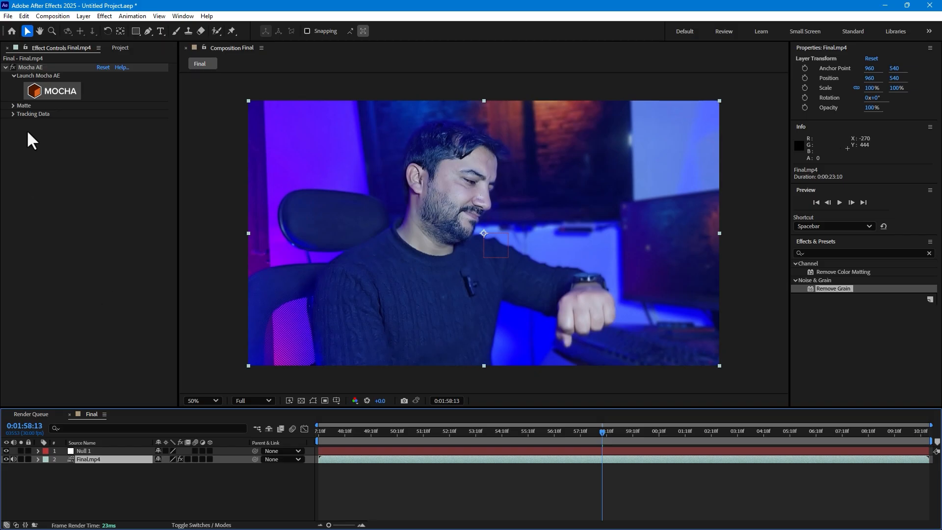
pyautogui.click(13, 105)
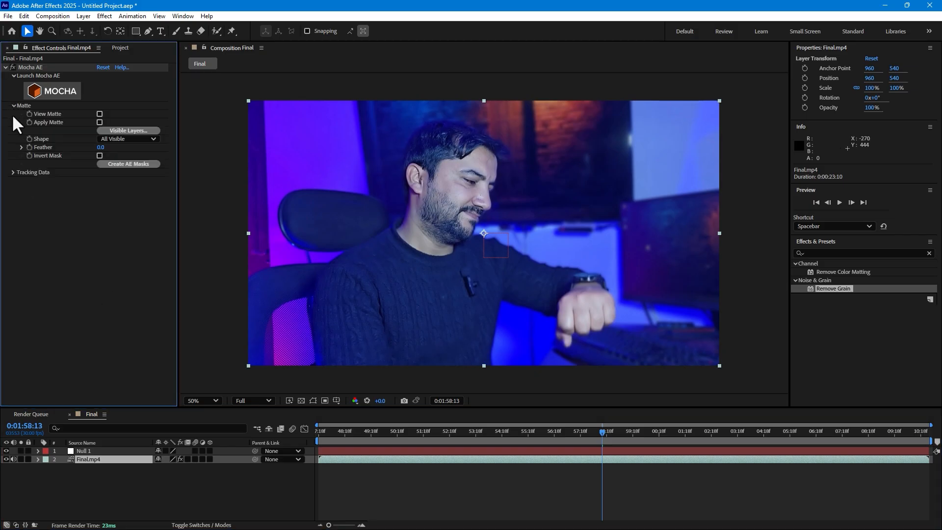
pyautogui.click(13, 172)
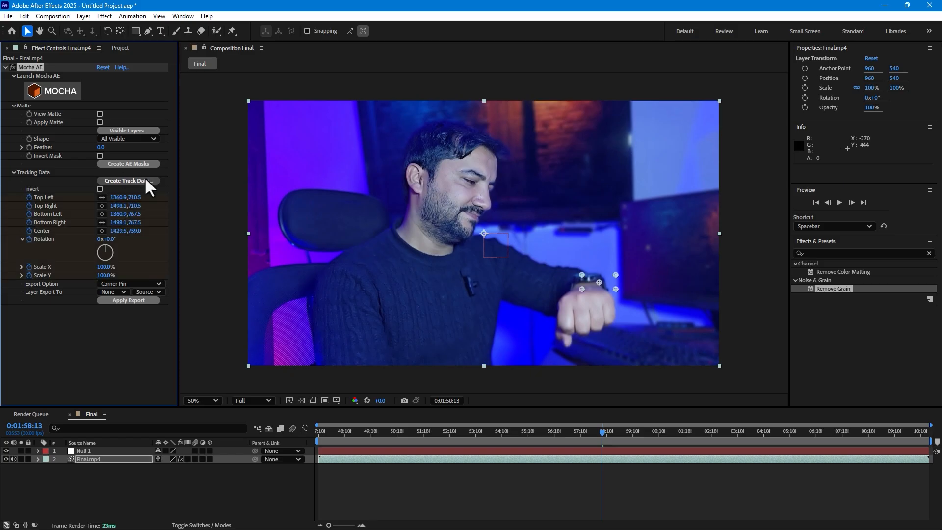
pyautogui.click(136, 284)
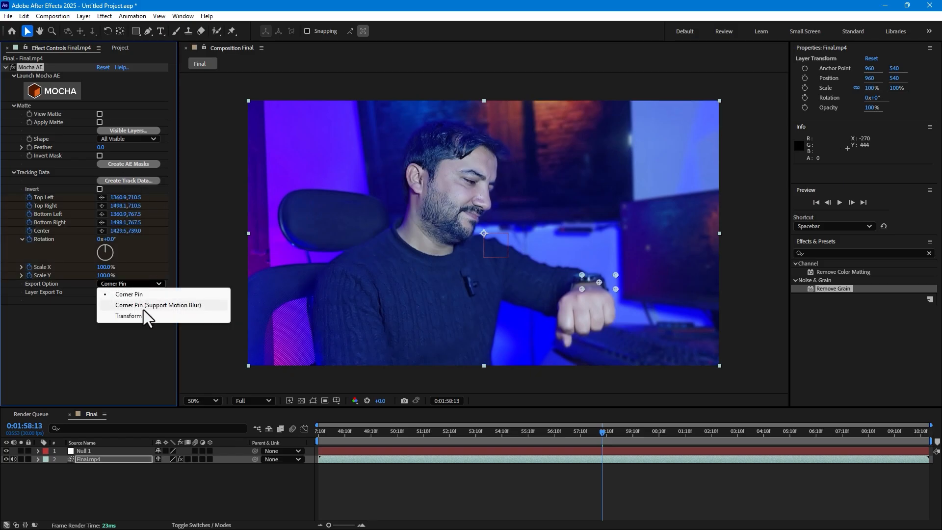
pyautogui.click(147, 315)
pyautogui.click(119, 292)
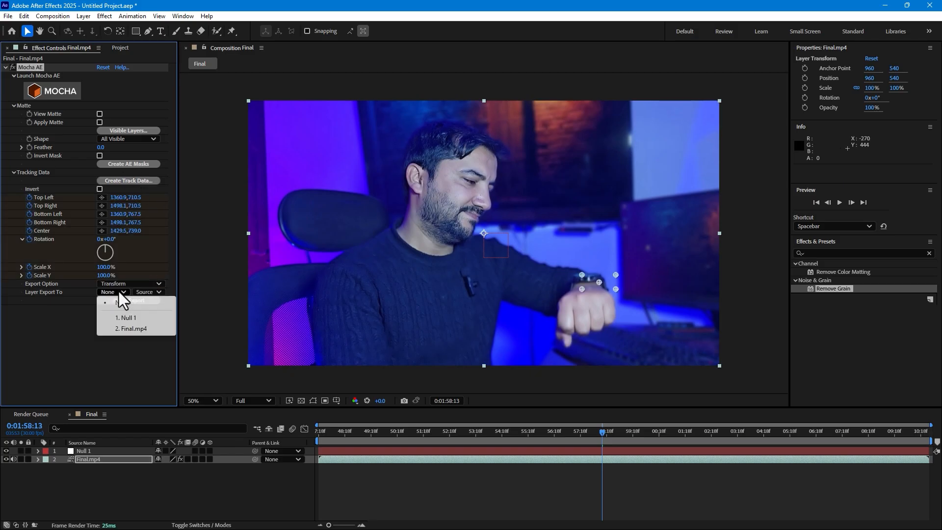
pyautogui.click(133, 318)
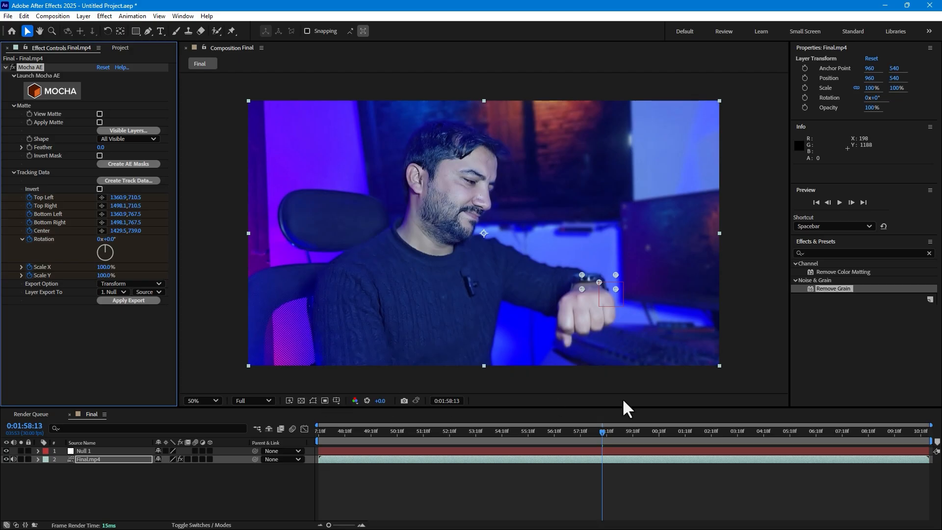
# - Trim the composition's work area to start at 0:01:59:19 and end at about 0:02:07:15
pyautogui.moveTo(604, 434); pyautogui.dragTo(632, 431)
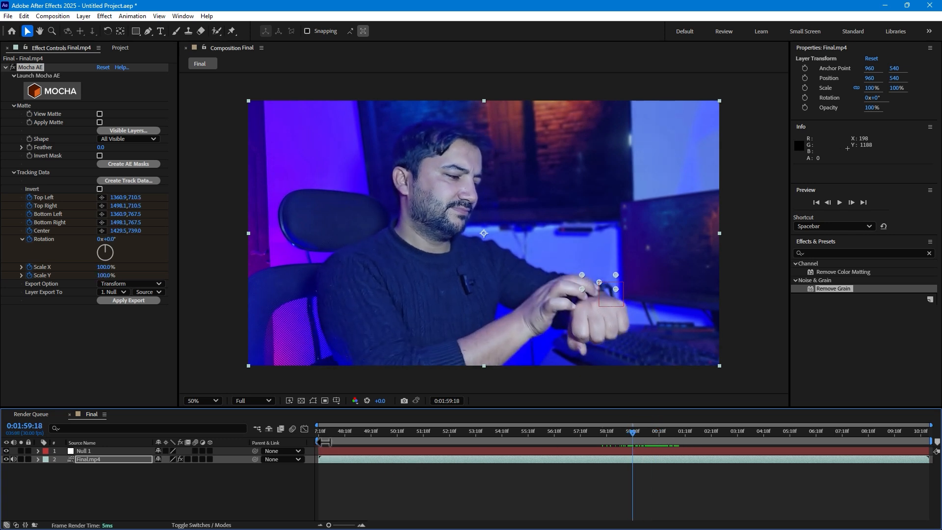
pyautogui.moveTo(317, 441); pyautogui.dragTo(840, 435)
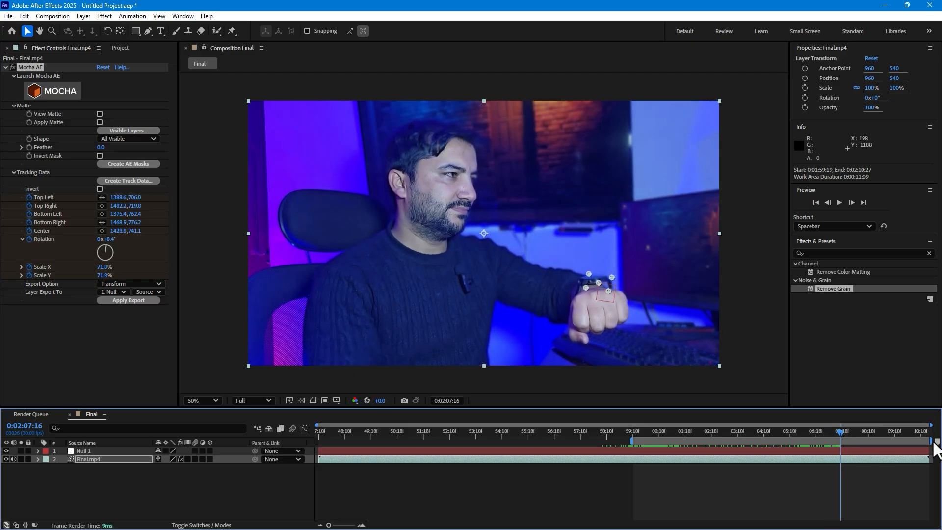
pyautogui.moveTo(931, 440); pyautogui.dragTo(847, 441)
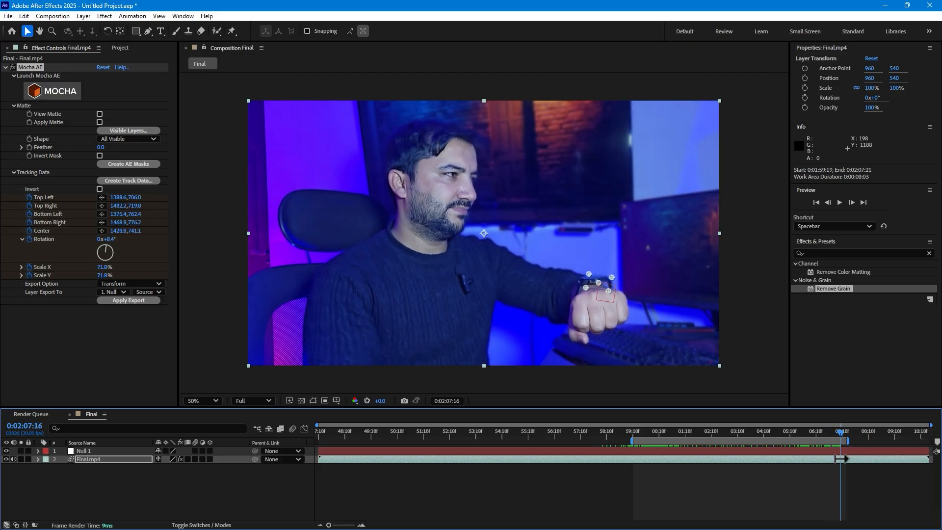
# - With the current time at 0:01:59:26, create a black 1920 x 1080 px solid named Light
pyautogui.moveTo(666, 432); pyautogui.dragTo(640, 431)
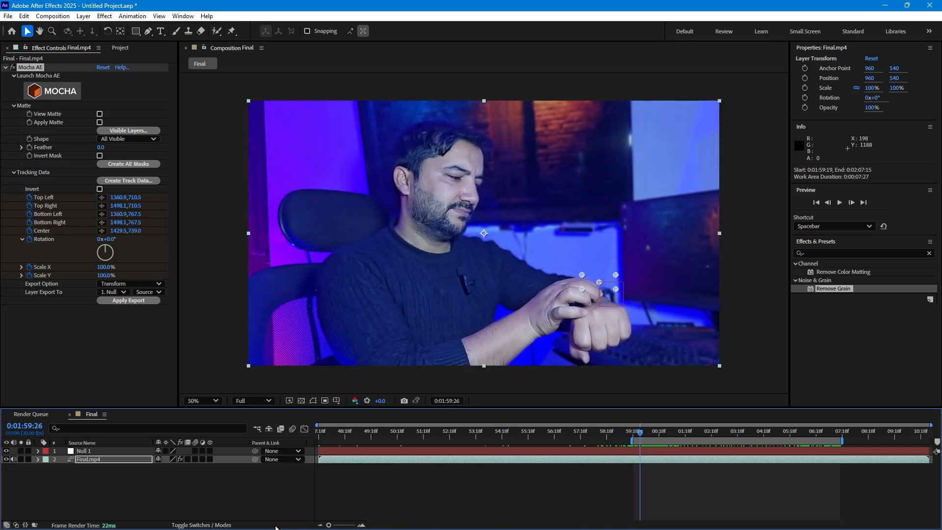
pyautogui.rightClick(231, 499)
pyautogui.moveTo(260, 378)
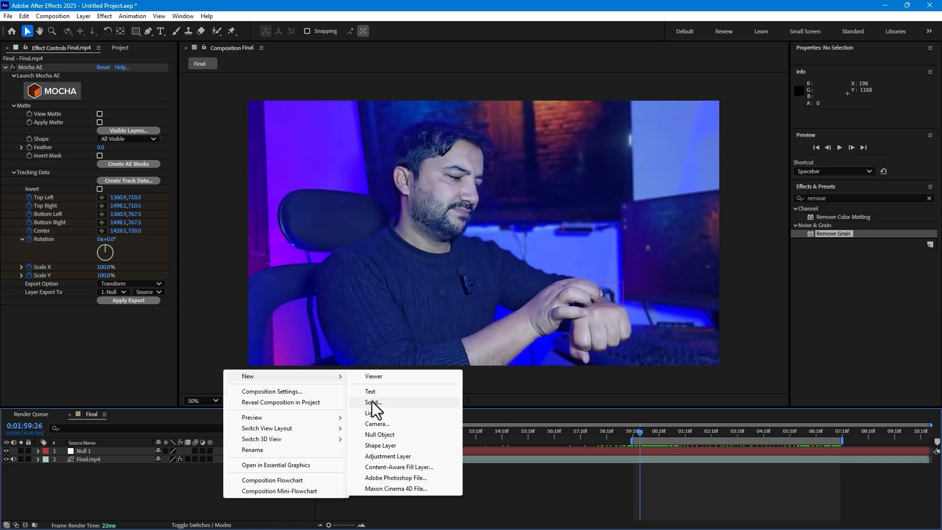
pyautogui.click(390, 401)
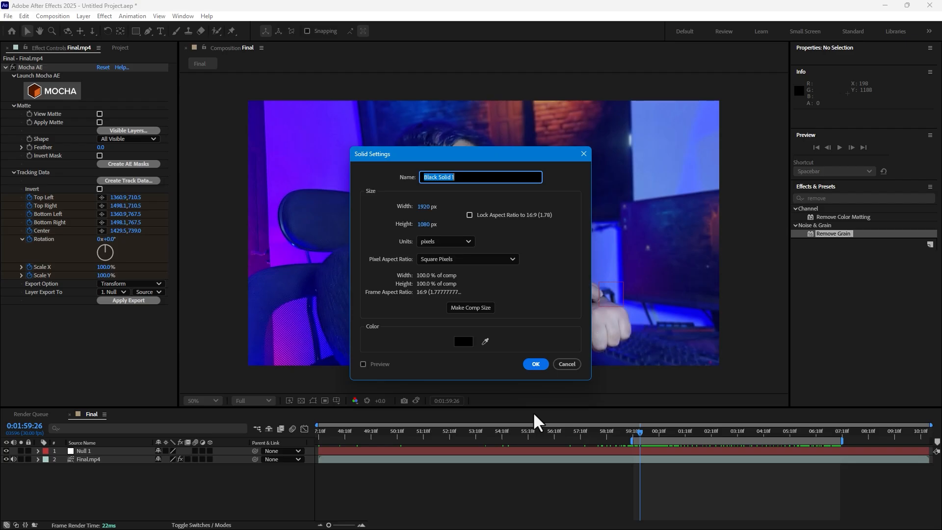
pyautogui.write('Light')
pyautogui.press('Return')
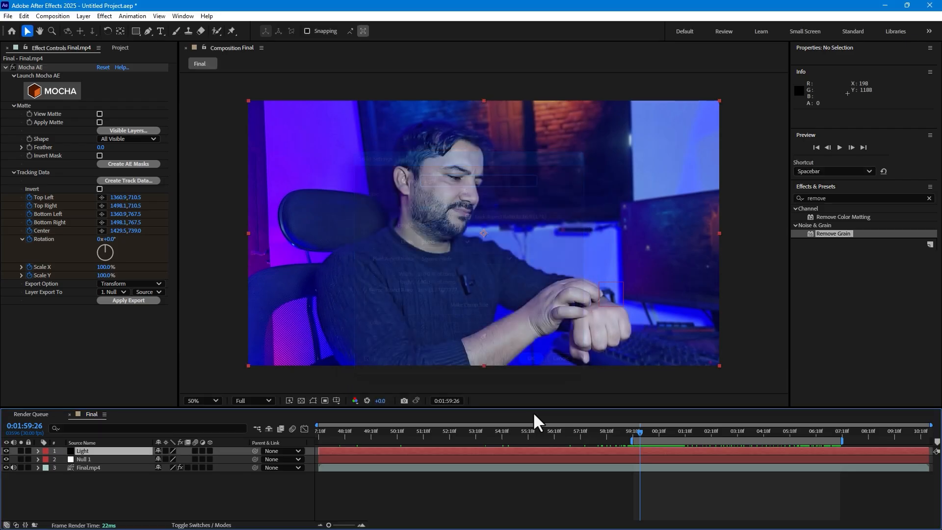
# - Apply the Video Copilot Optical Flares effect to the Light solid
pyautogui.click(109, 16)
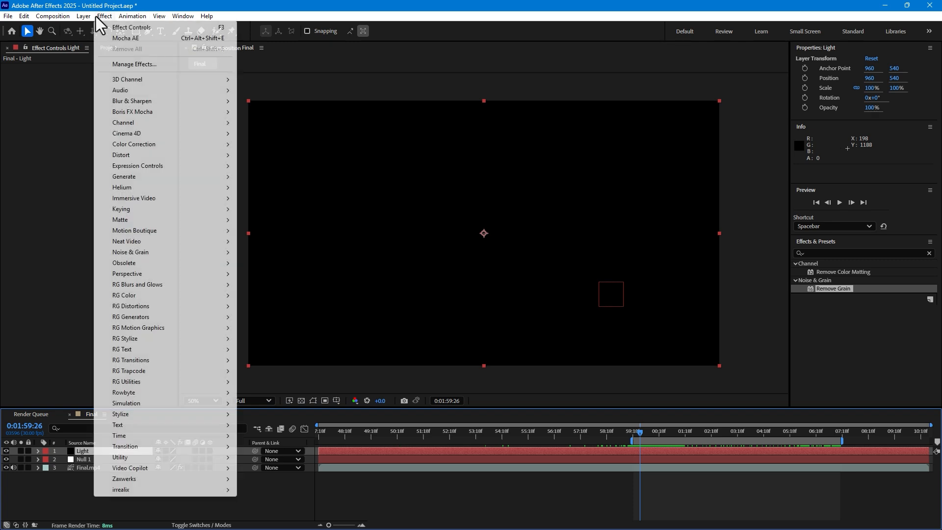
pyautogui.moveTo(158, 469)
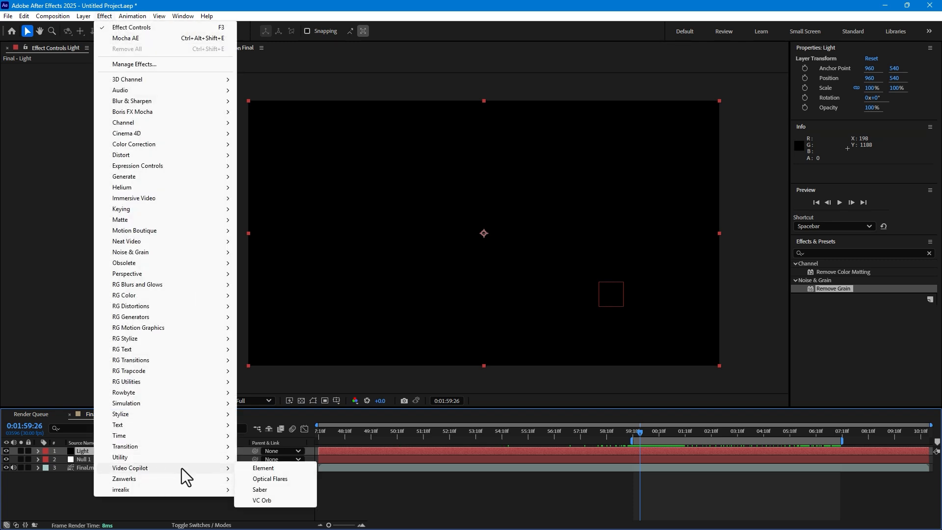
pyautogui.click(283, 479)
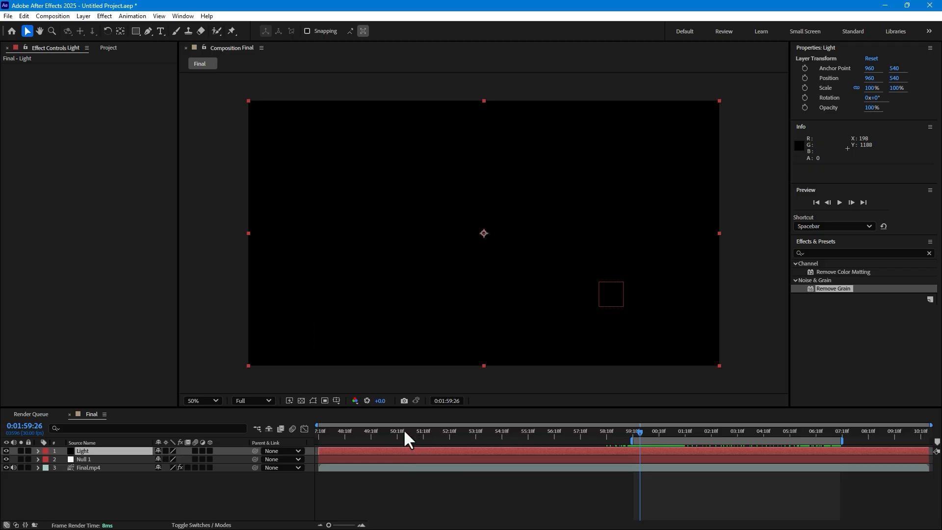
# - Switch to Google Chrome and browse the products in the KFX Studio shop on Patreon
pyautogui.press('super')
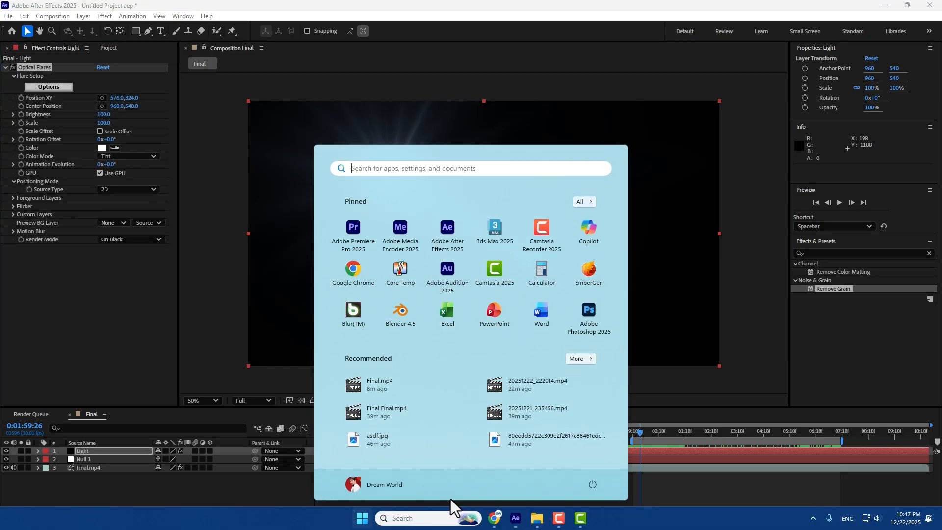
pyautogui.click(494, 518)
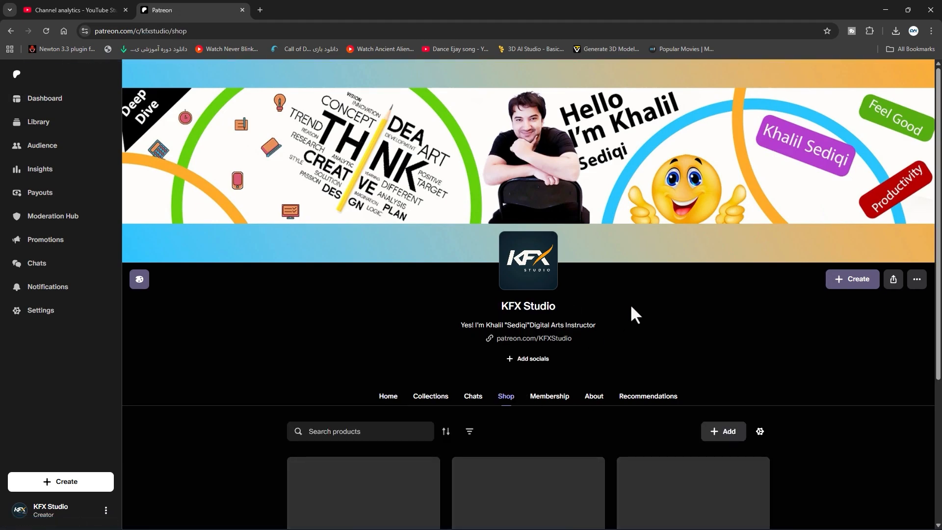
pyautogui.scroll(-15, 786, 331)
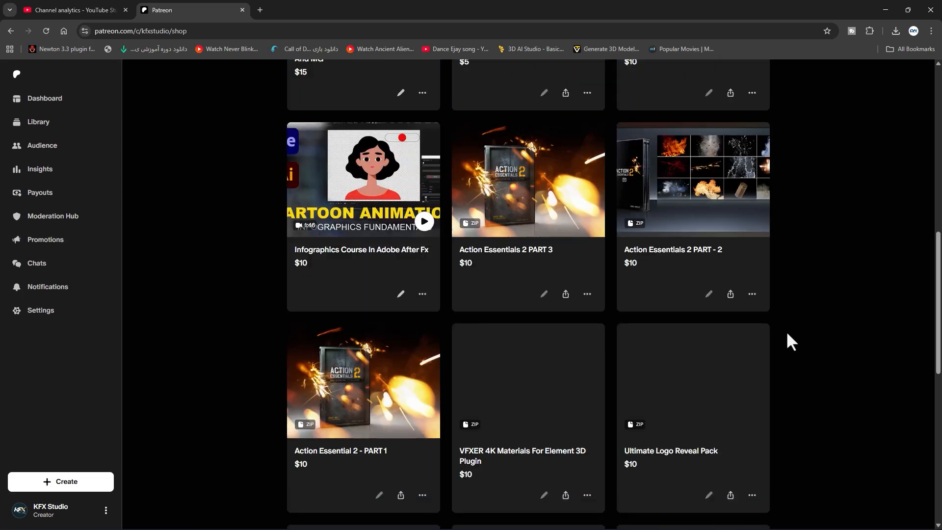
# - Look through the remaining products in the KFX Studio shop and switch back to After Effects
pyautogui.scroll(-7, 787, 335)
pyautogui.scroll(5, 787, 335)
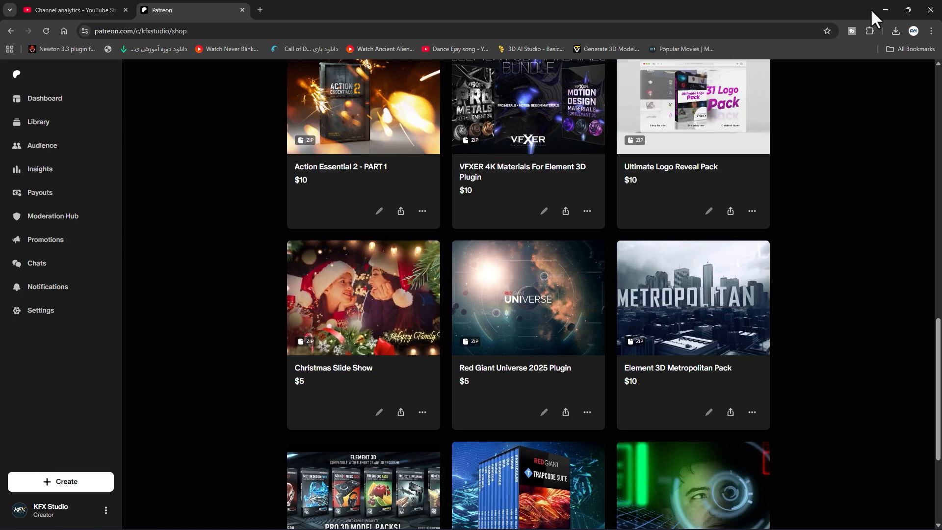
pyautogui.click(883, 11)
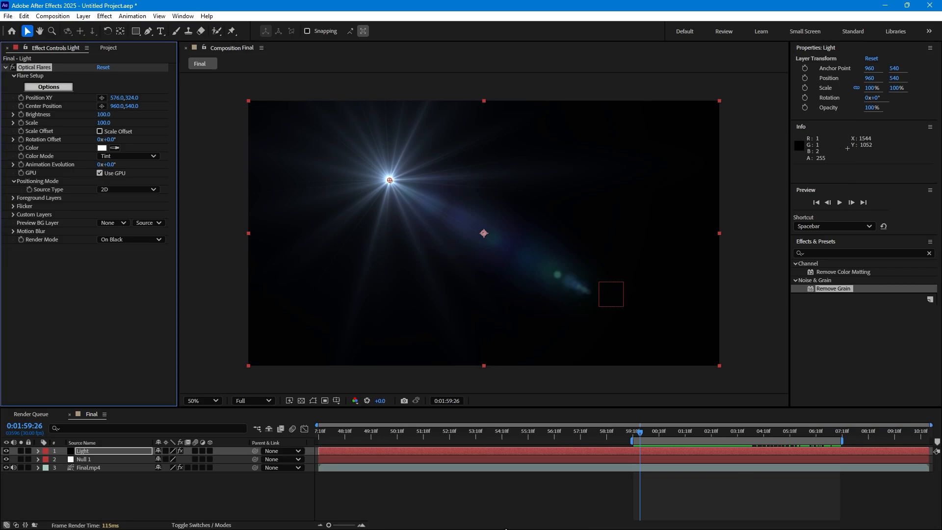
pyautogui.press('super')
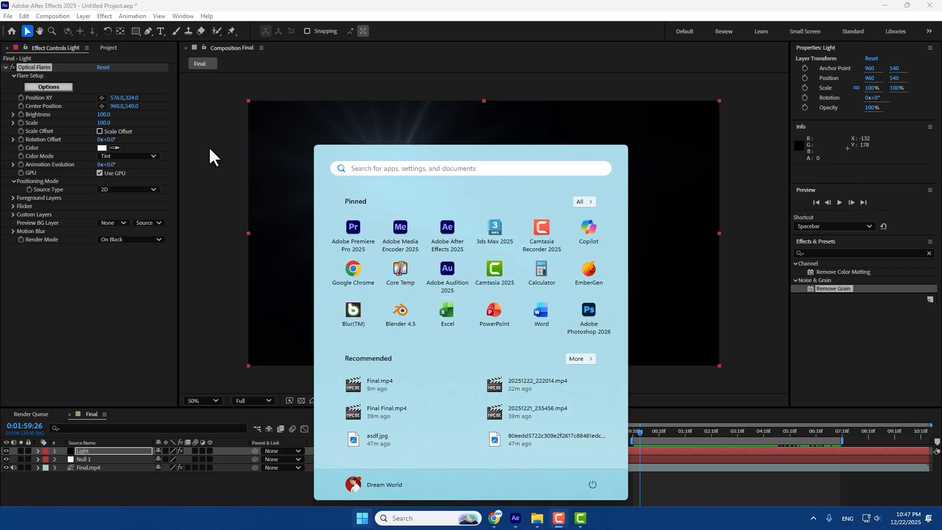
pyautogui.click(337, 4)
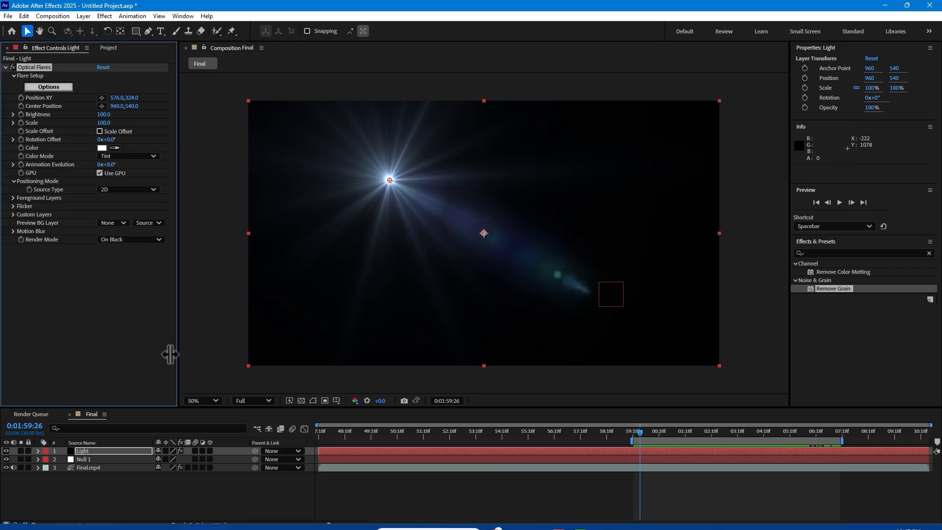
# - Set the Light layer's blending mode to Add and position the flare over the wrist at 1418, 758
pyautogui.click(138, 451)
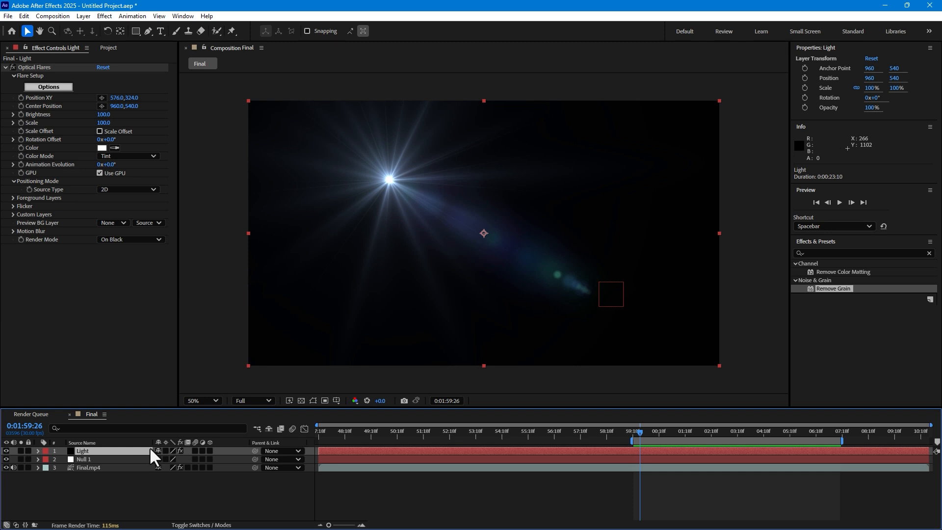
pyautogui.press('F4')
pyautogui.click(169, 453)
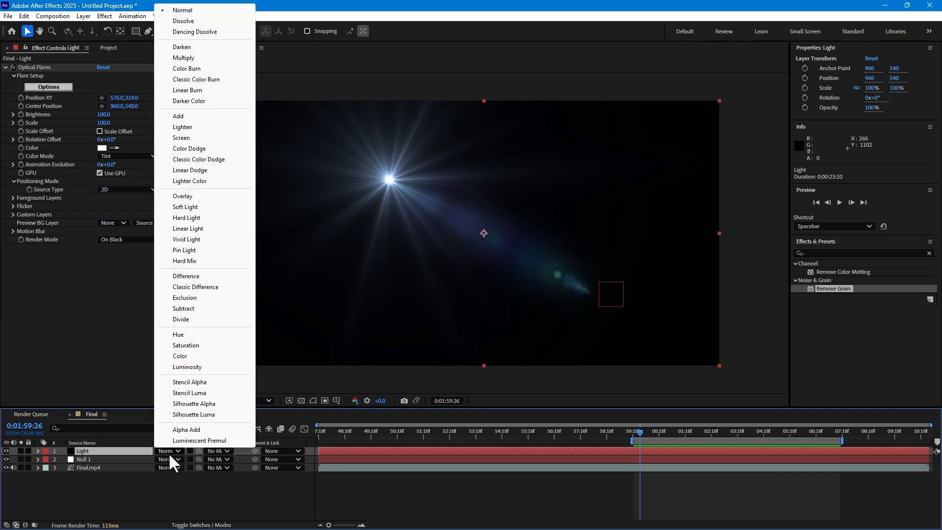
pyautogui.click(198, 120)
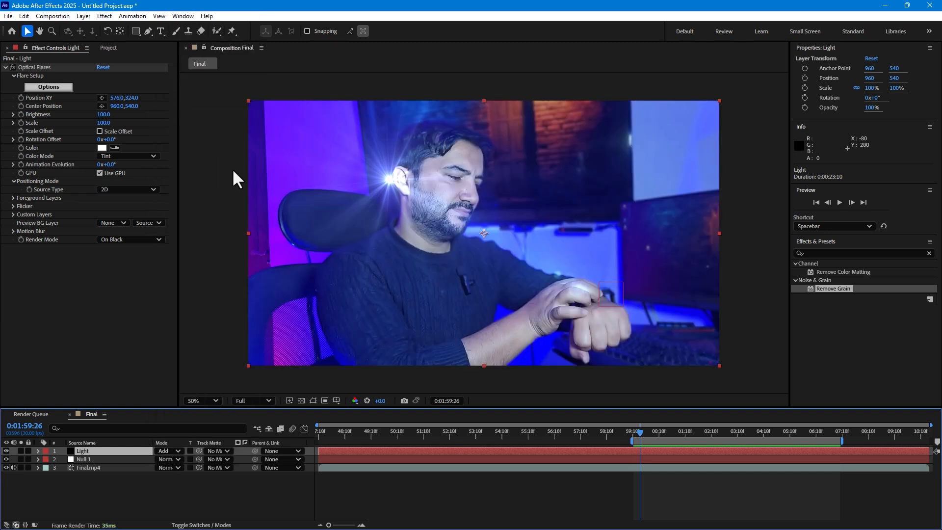
pyautogui.click(30, 67)
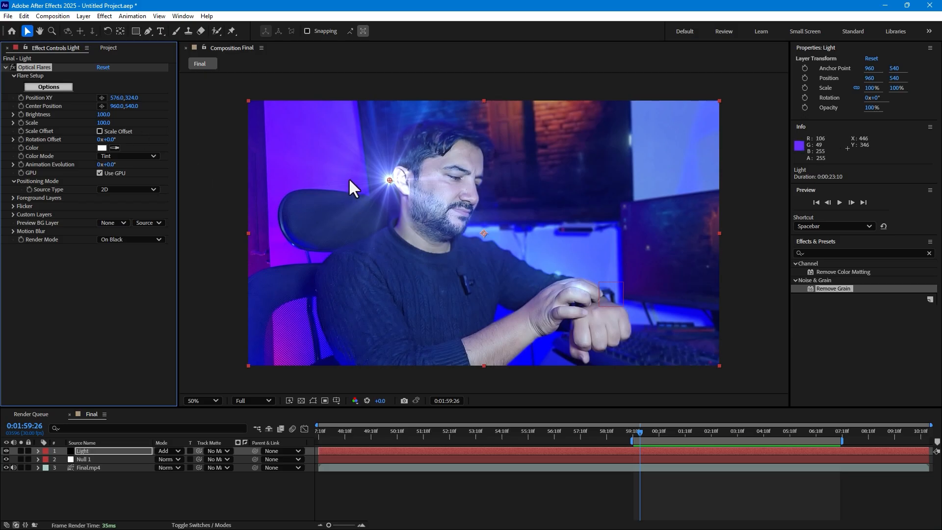
pyautogui.moveTo(387, 180); pyautogui.dragTo(595, 287)
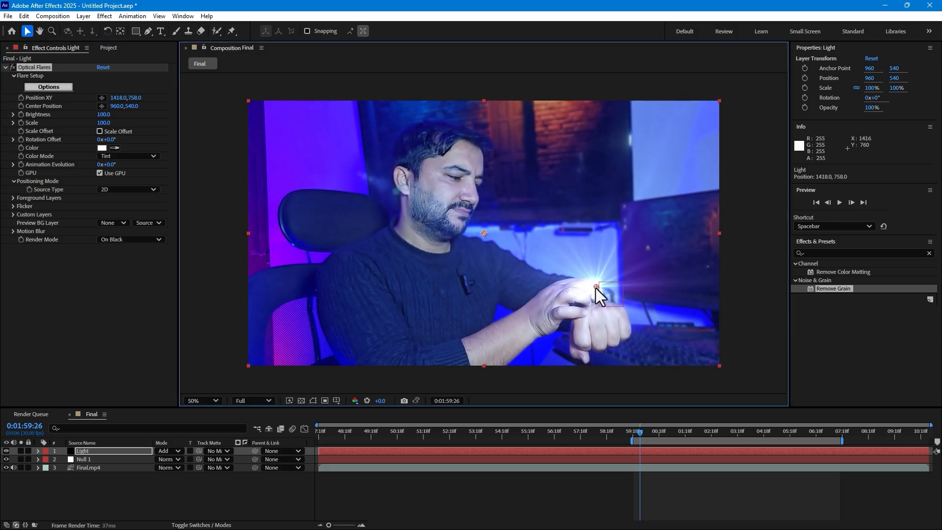
# - Open the Optical Flares options and set the flare's global color to orange FAA400
pyautogui.click(48, 86)
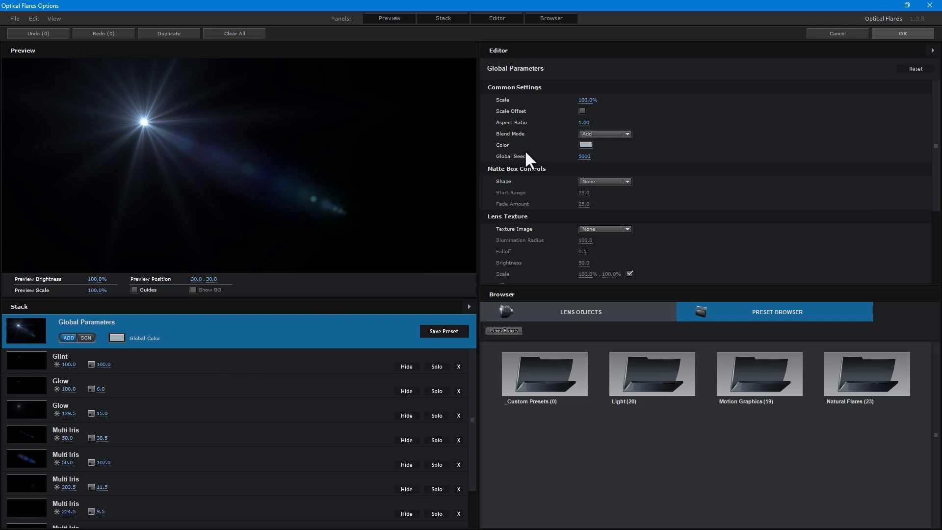
pyautogui.click(584, 145)
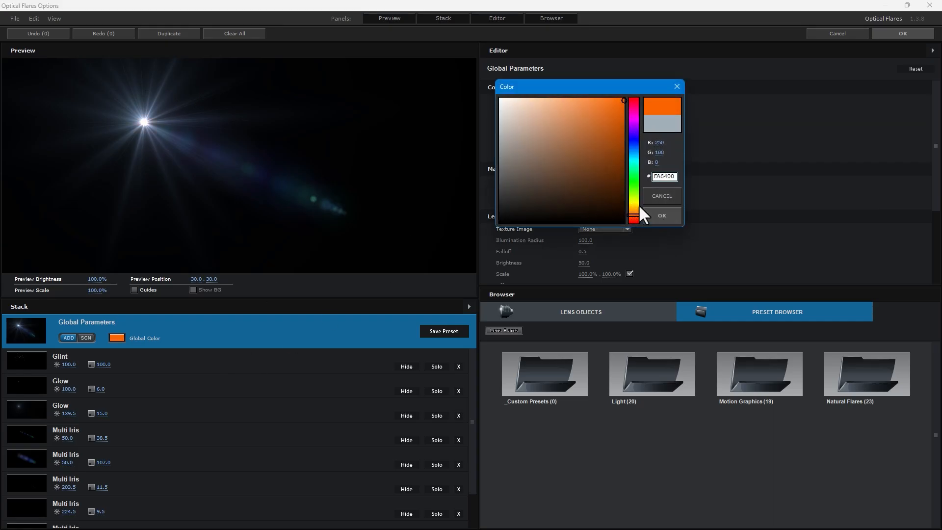
pyautogui.click(633, 208)
pyautogui.click(644, 217)
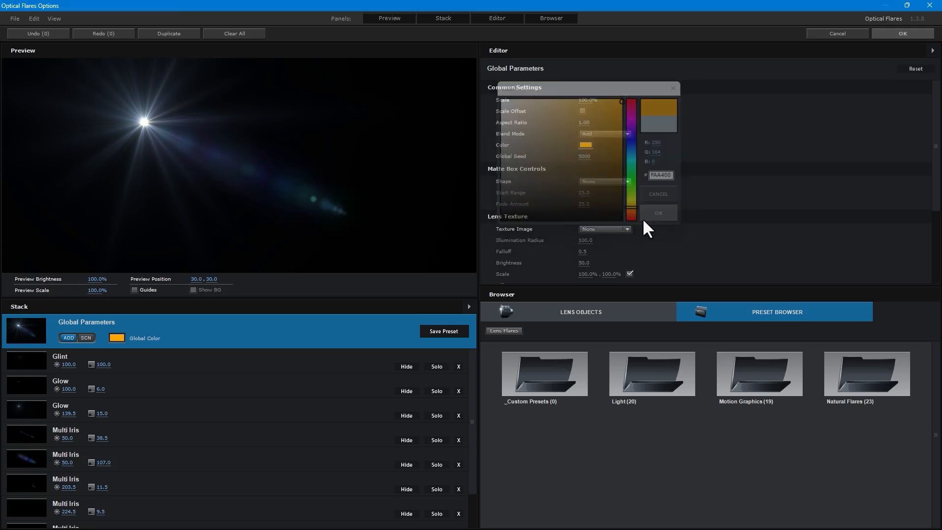
# - Move the 15.0-scale Glow below the 38.5-scale Multi Iris and hide the Multi Iris elements scaled 107.0, 11.5, 9.5 and 20.5
pyautogui.moveTo(214, 419); pyautogui.dragTo(226, 449)
pyautogui.click(216, 463)
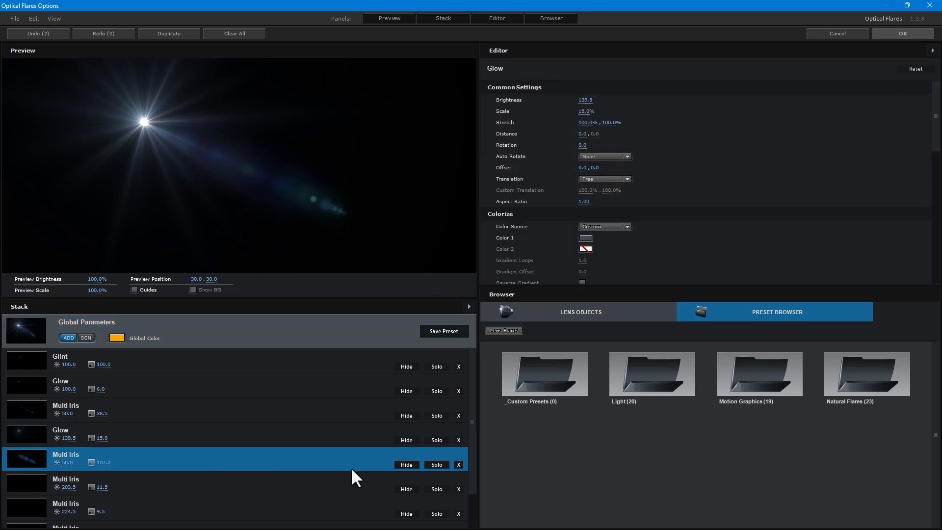
pyautogui.click(407, 464)
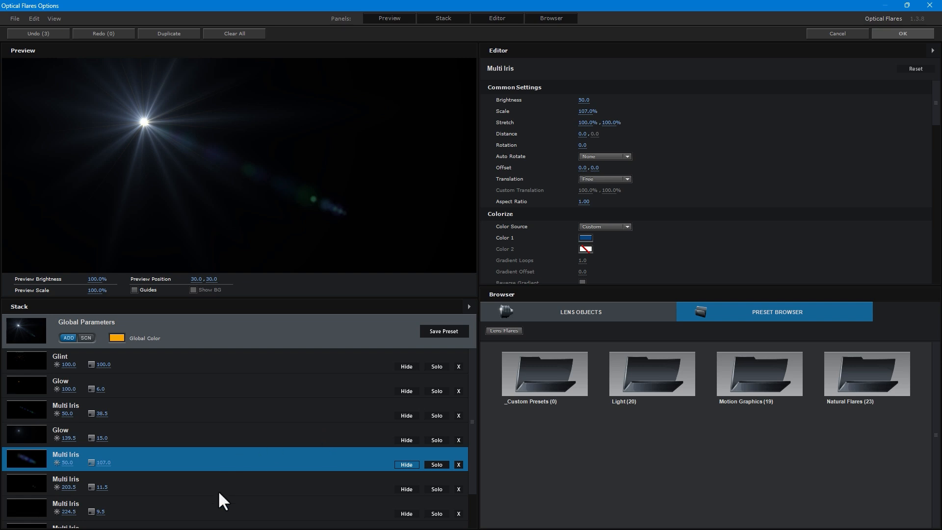
pyautogui.click(325, 492)
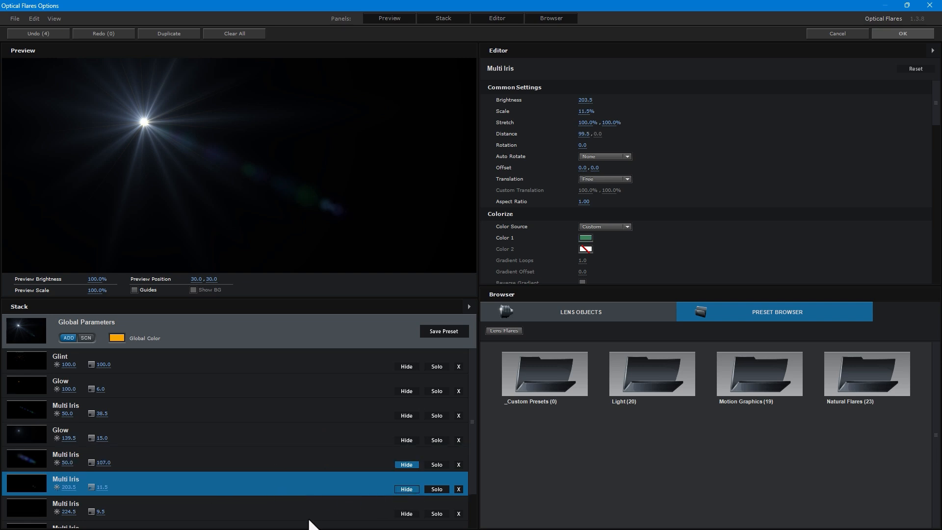
pyautogui.scroll(-1, 314, 521)
pyautogui.click(406, 496)
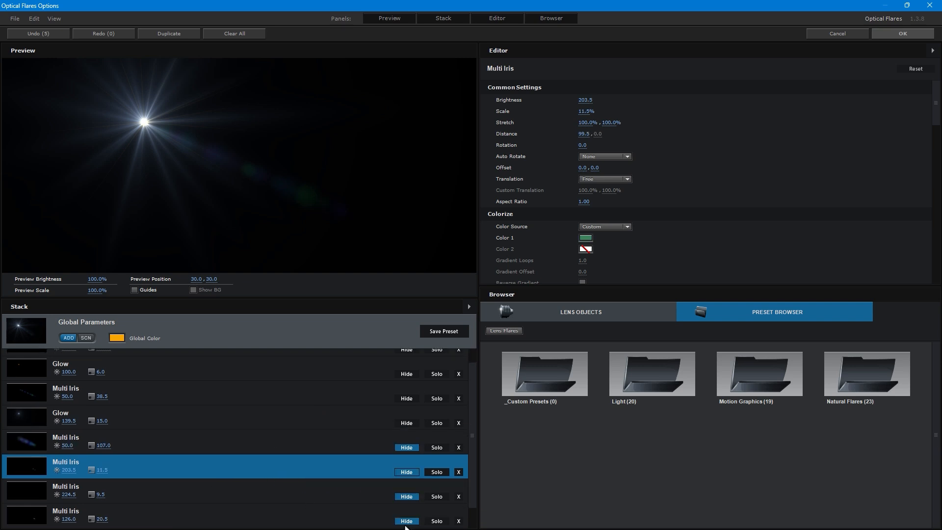
pyautogui.scroll(-1, 329, 486)
# - Move the Spike Ball above the 9.5-scale Multi Iris and unhide the 20.5-scale Multi Iris
pyautogui.click(210, 517)
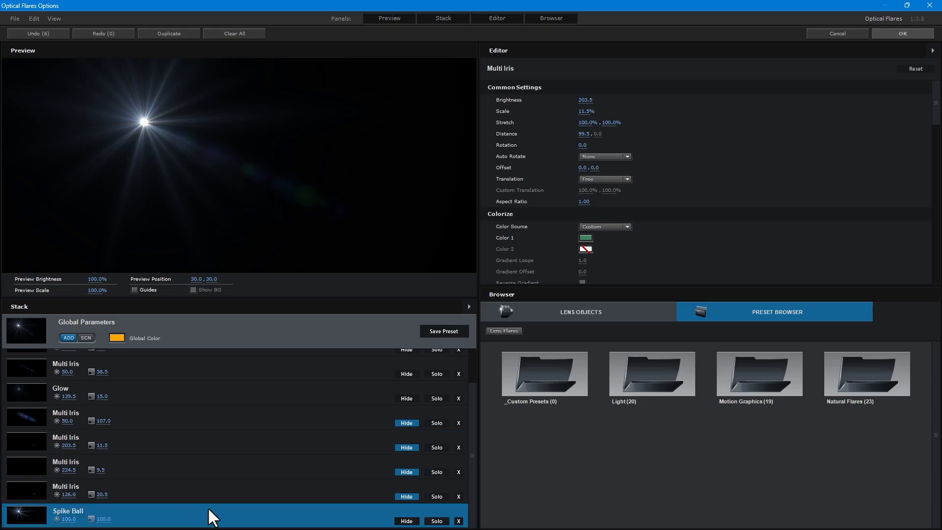
pyautogui.moveTo(209, 509); pyautogui.dragTo(304, 460)
pyautogui.click(405, 521)
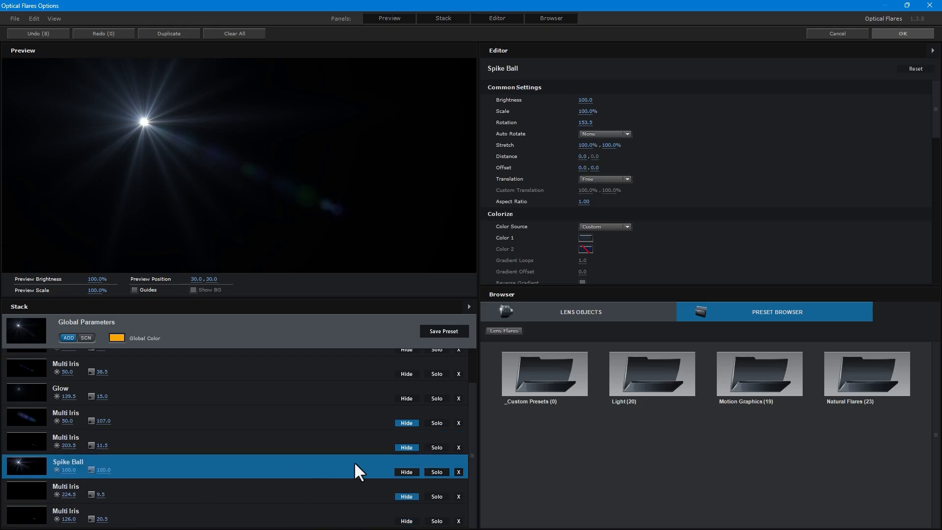
# - Toggle the Spike Ball's visibility off and on to check its contribution to the flare
pyautogui.click(404, 472)
pyautogui.click(404, 471)
pyautogui.click(404, 471)
pyautogui.click(405, 471)
# - Set the Spike Ball's Color 1 to orange FF7700
pyautogui.click(590, 236)
pyautogui.click(633, 303)
pyautogui.moveTo(590, 275); pyautogui.dragTo(635, 186)
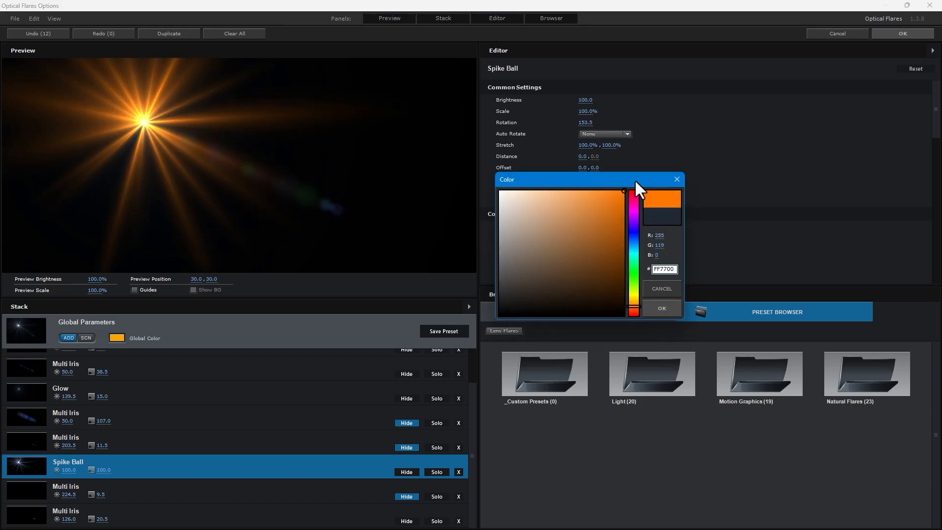
pyautogui.click(659, 313)
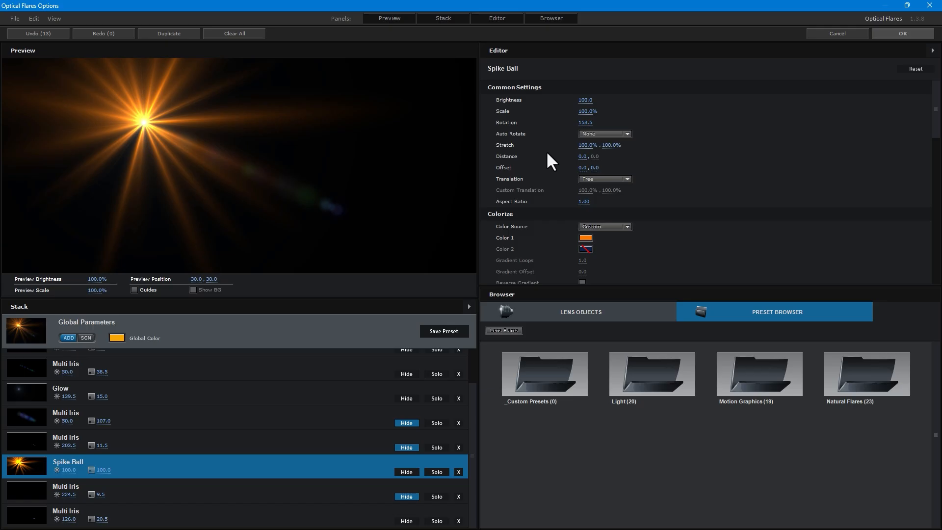
# - Set the Spike Ball's Spacing Random to 5.0% and its Shape Orientation to 356.5
pyautogui.scroll(-5, 665, 198)
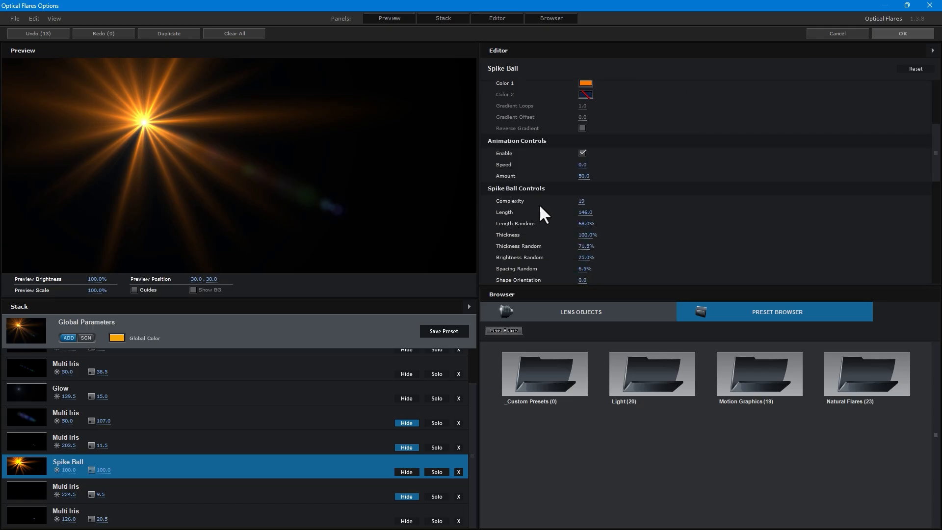
pyautogui.scroll(-1, 527, 187)
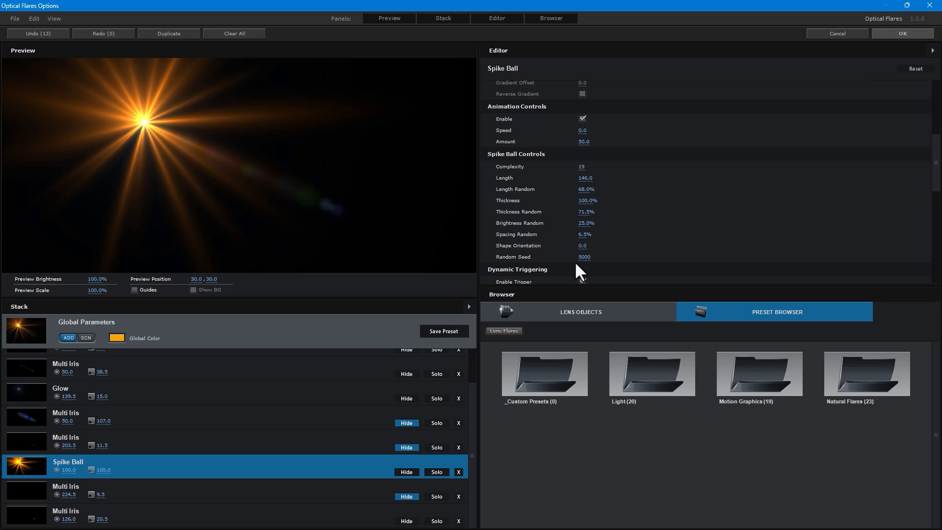
pyautogui.moveTo(581, 247)
pyautogui.mouseDown()
pyautogui.moveTo(592, 247)
pyautogui.moveTo(578, 246)
pyautogui.moveTo(593, 234)
pyautogui.moveTo(564, 241)
pyautogui.mouseUp()
# - Examine the Spike Ball's Dynamic Triggering, Matte Box and Advanced settings
pyautogui.scroll(-1, 563, 237)
pyautogui.scroll(-5, 564, 240)
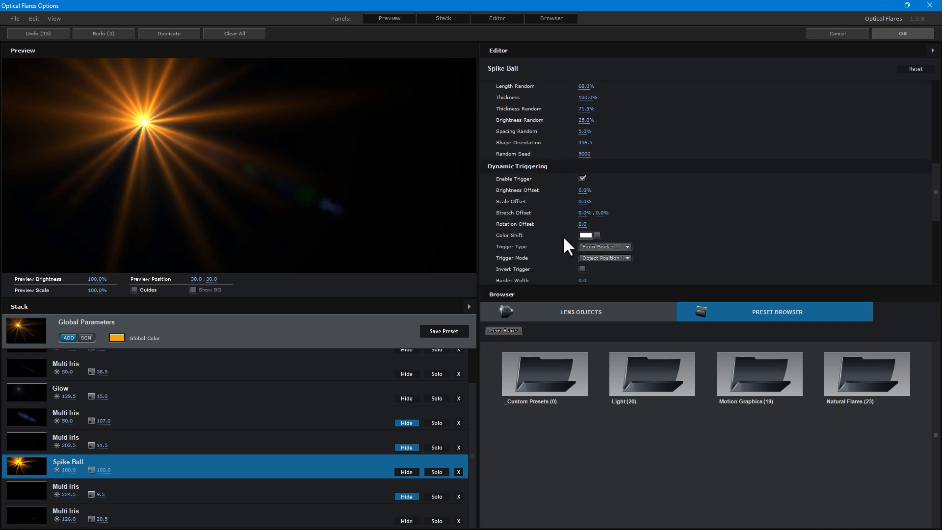
pyautogui.scroll(-3, 545, 215)
pyautogui.scroll(-7, 546, 214)
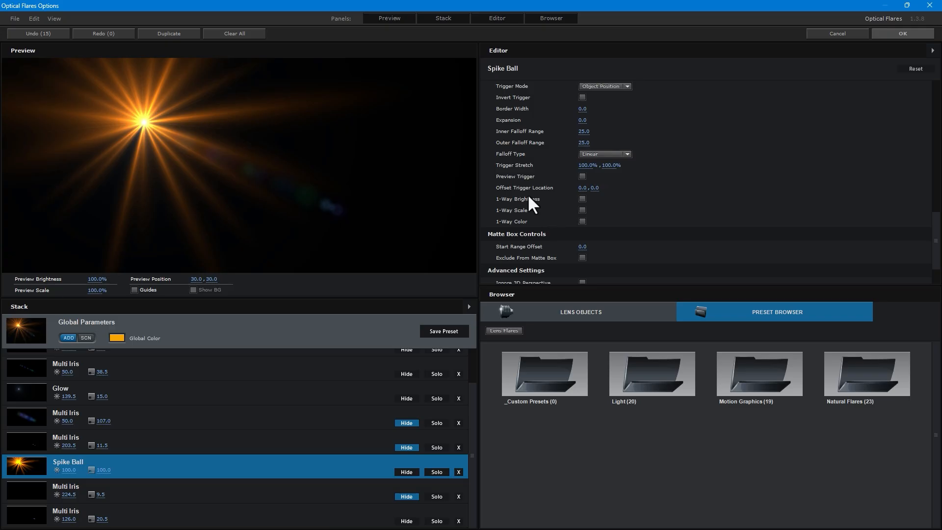
pyautogui.scroll(-3, 578, 228)
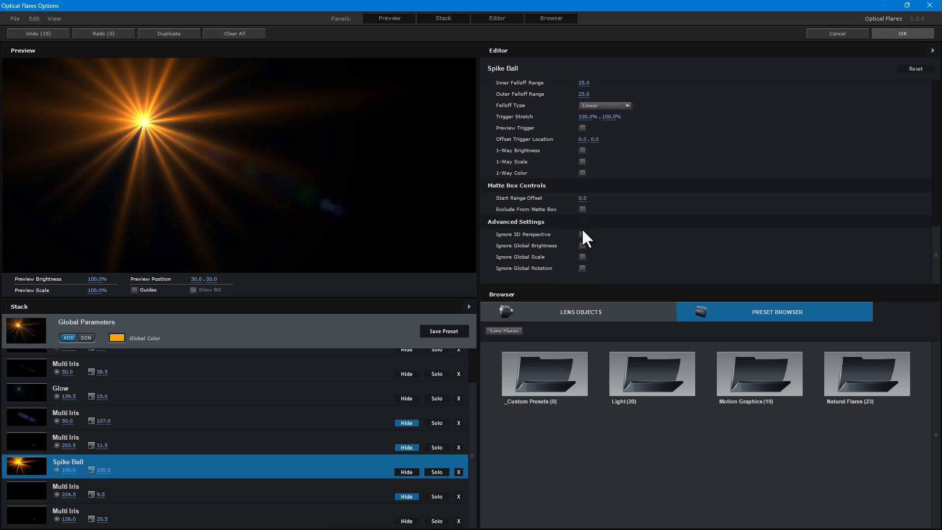
pyautogui.scroll(5, 596, 224)
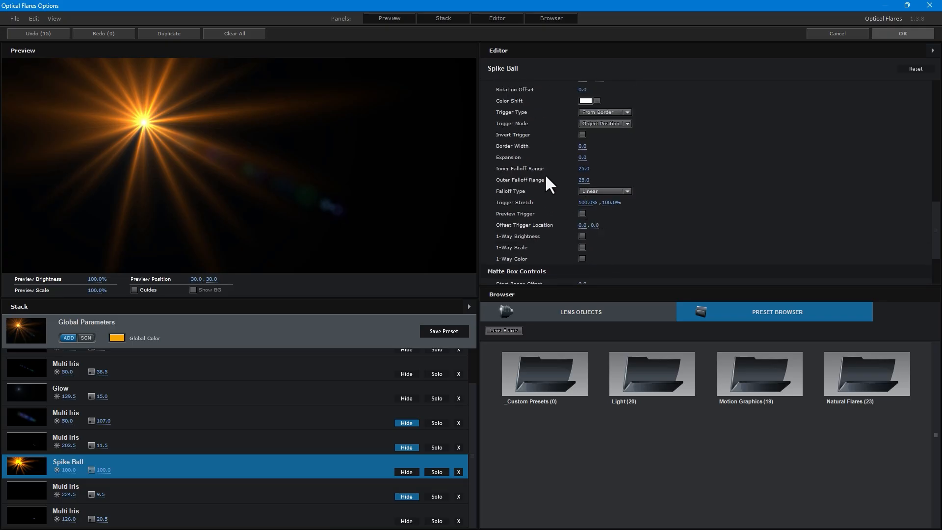
pyautogui.scroll(5, 546, 178)
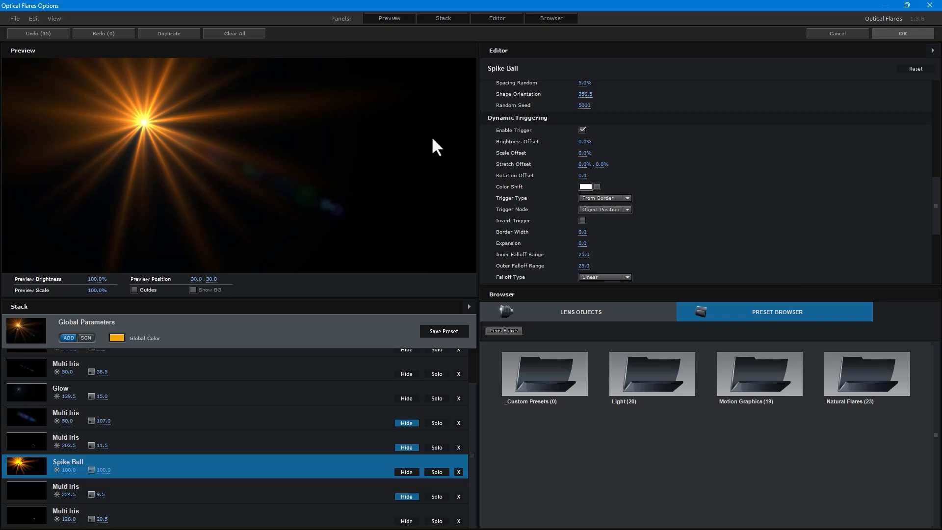
pyautogui.scroll(12, 570, 152)
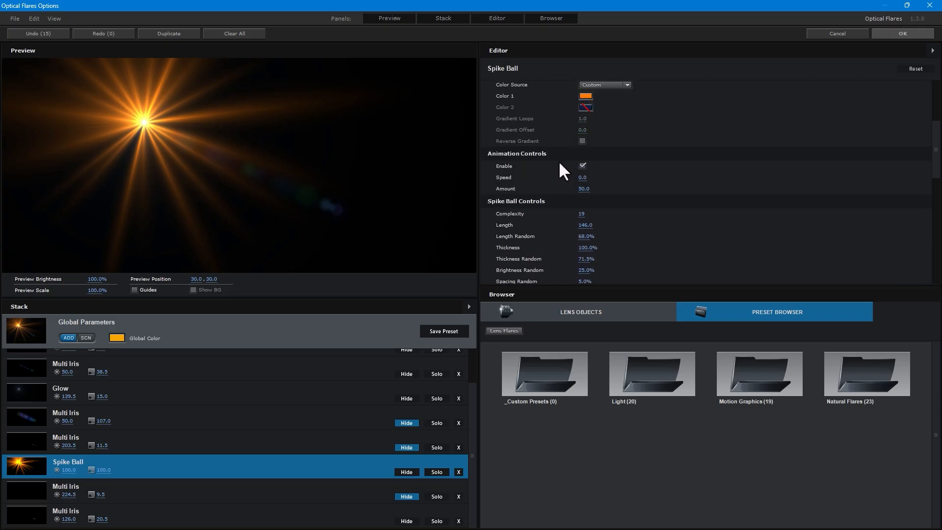
pyautogui.scroll(8, 559, 160)
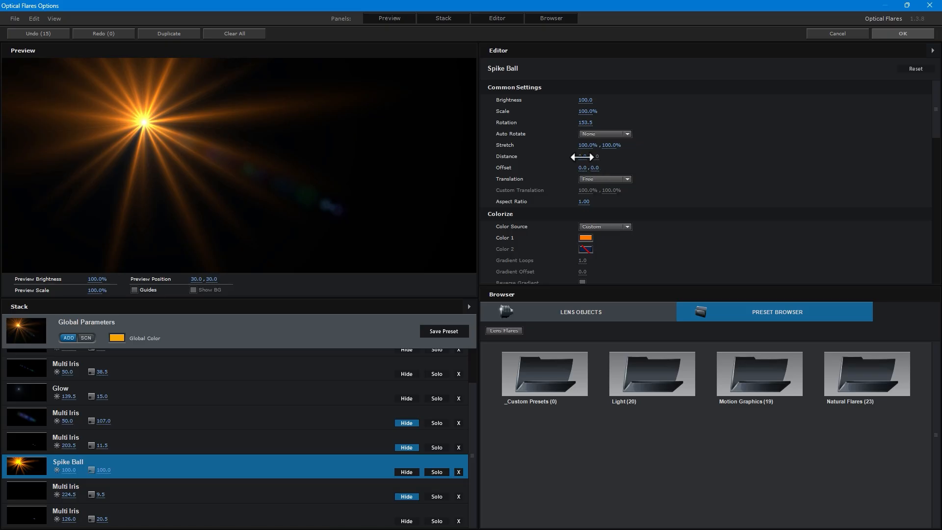
# - Set the Spike Ball's Distance to -0.5 and try adjusting its Aspect Ratio
pyautogui.moveTo(590, 158); pyautogui.dragTo(582, 159)
pyautogui.scroll(-4, 556, 195)
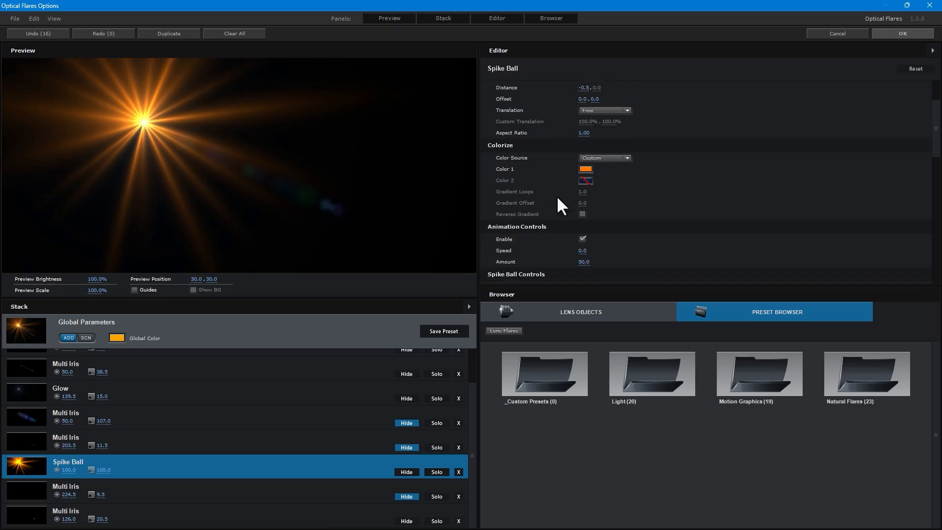
pyautogui.moveTo(588, 136)
pyautogui.mouseDown()
pyautogui.moveTo(602, 136)
pyautogui.moveTo(582, 138)
pyautogui.mouseUp()
# - Set the Spike Ball's Shape Orientation to 344.5
pyautogui.scroll(-3, 544, 216)
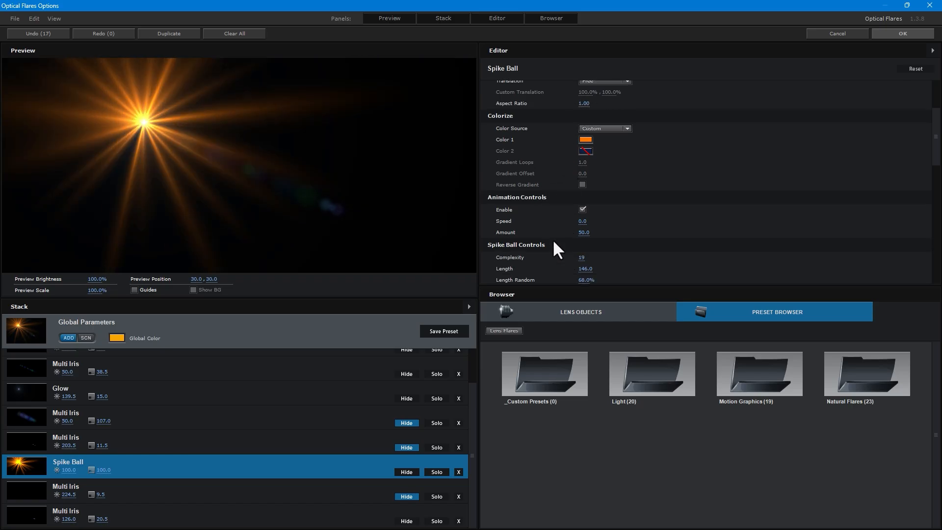
pyautogui.scroll(-3, 548, 236)
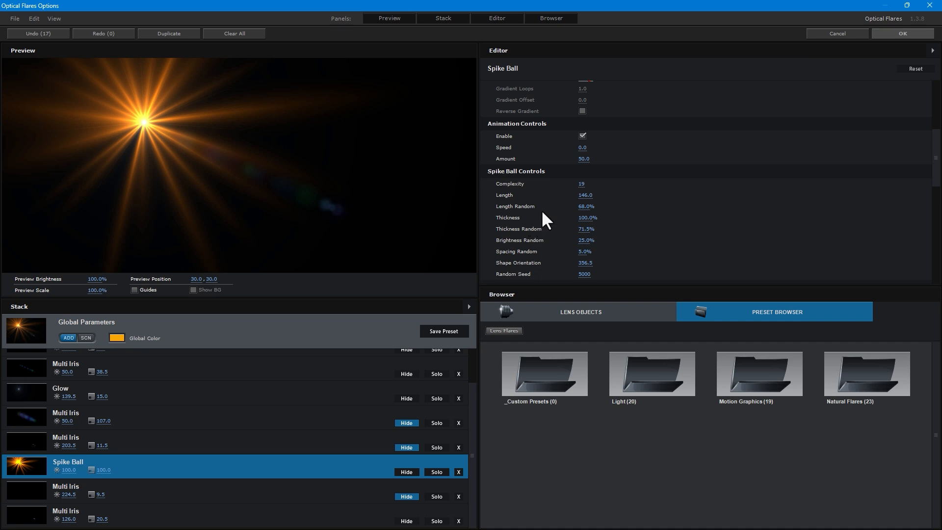
pyautogui.scroll(-2, 542, 212)
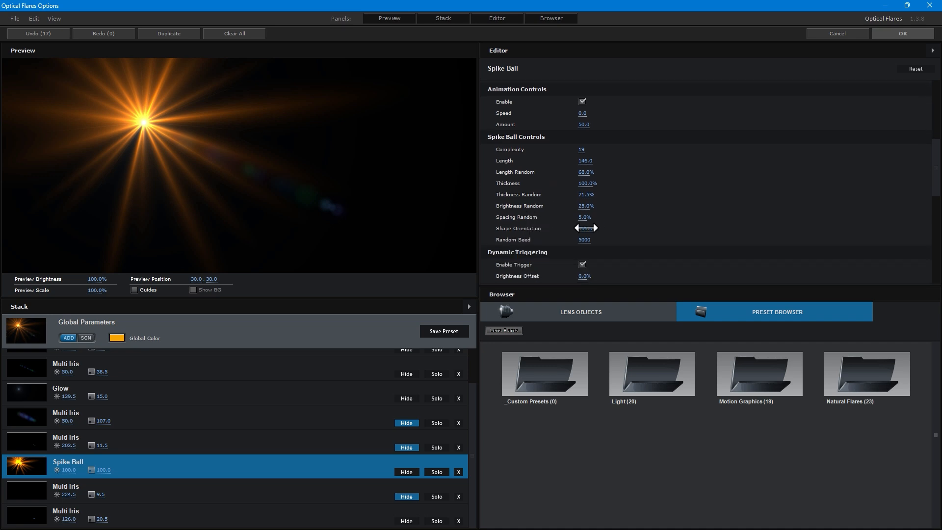
pyautogui.moveTo(577, 230); pyautogui.dragTo(560, 241)
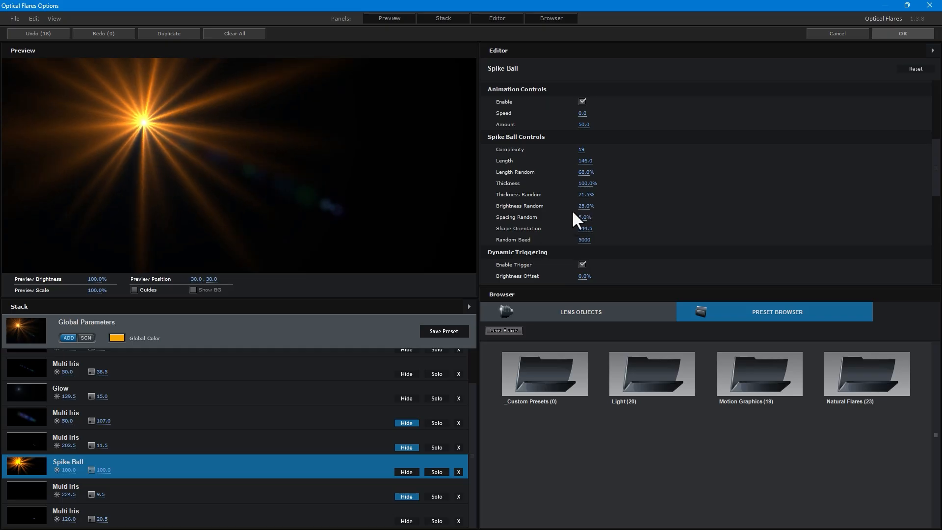
pyautogui.scroll(-3, 530, 221)
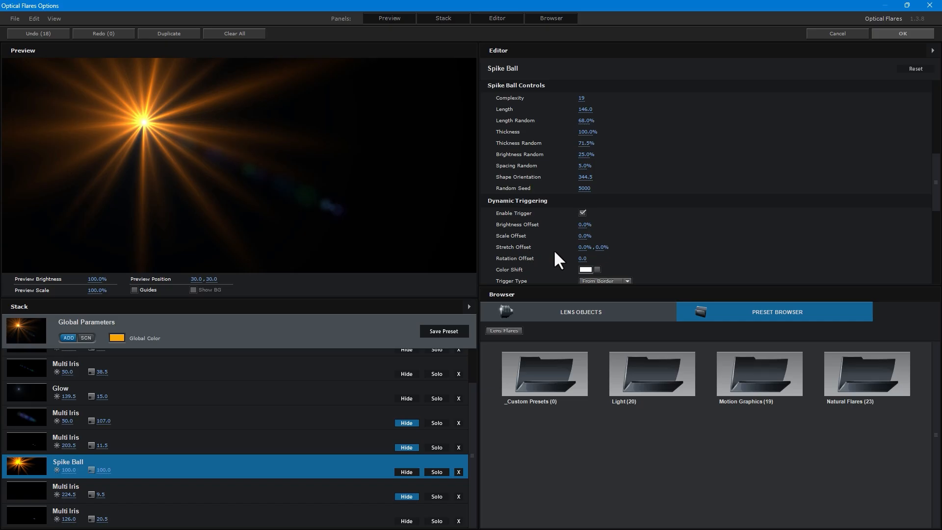
# - Set the Spike Ball's trigger Expansion to 0.5 and apply the flare design to the Light layer
pyautogui.scroll(-4, 549, 250)
pyautogui.scroll(-4, 531, 247)
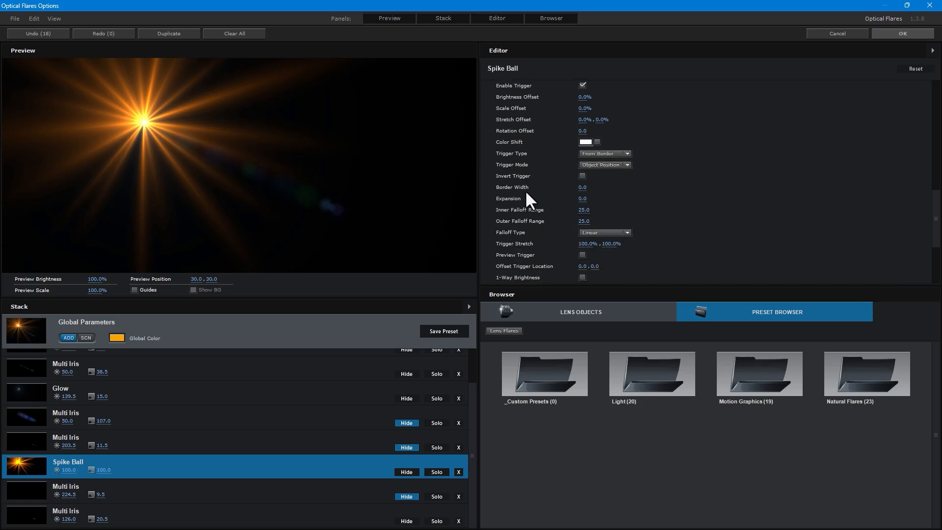
pyautogui.click(581, 191)
pyautogui.scroll(-6, 534, 250)
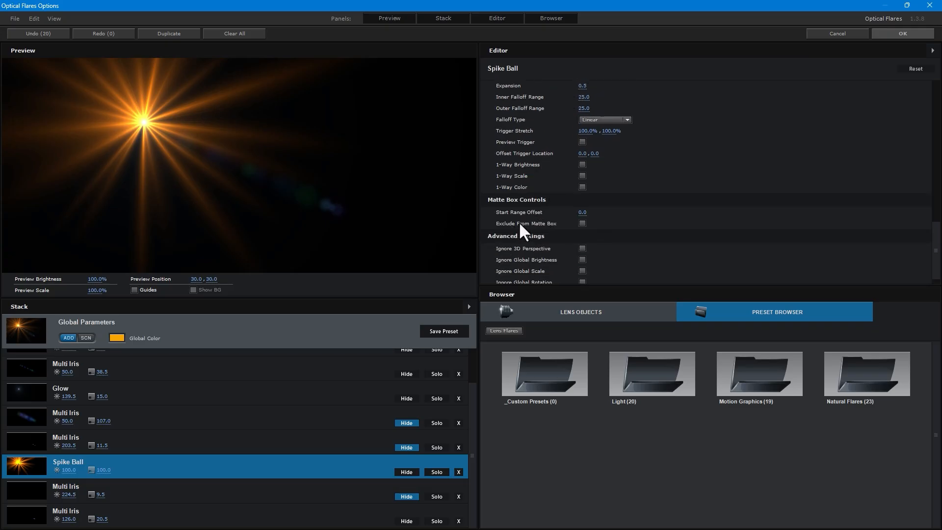
pyautogui.scroll(-1, 540, 216)
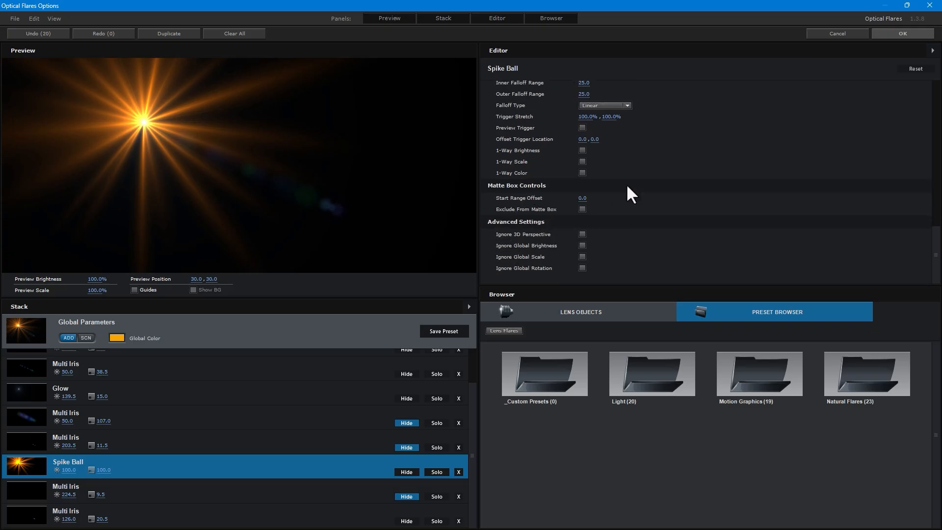
pyautogui.click(896, 35)
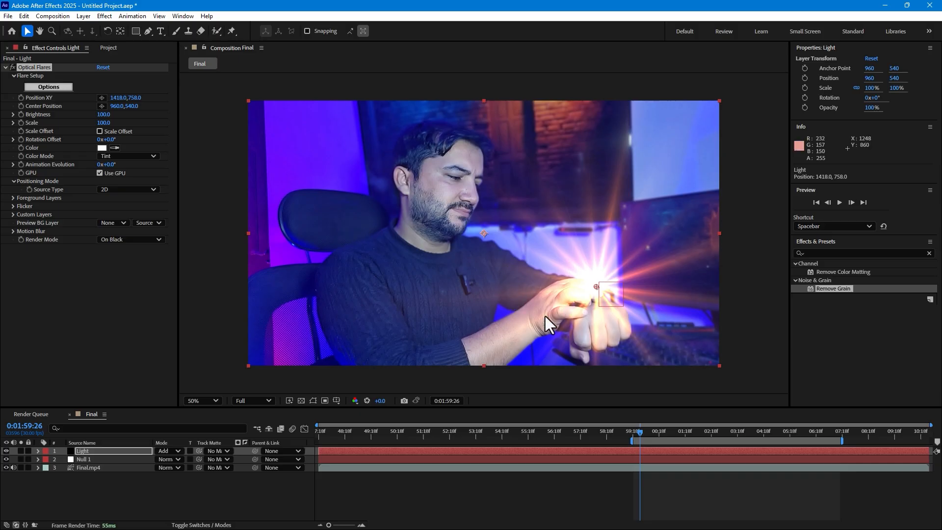
# - Go to 0:02:00:20, where the watch is uncovered, hiding the Light layer while finding the frame and showing it again
pyautogui.click(90, 451)
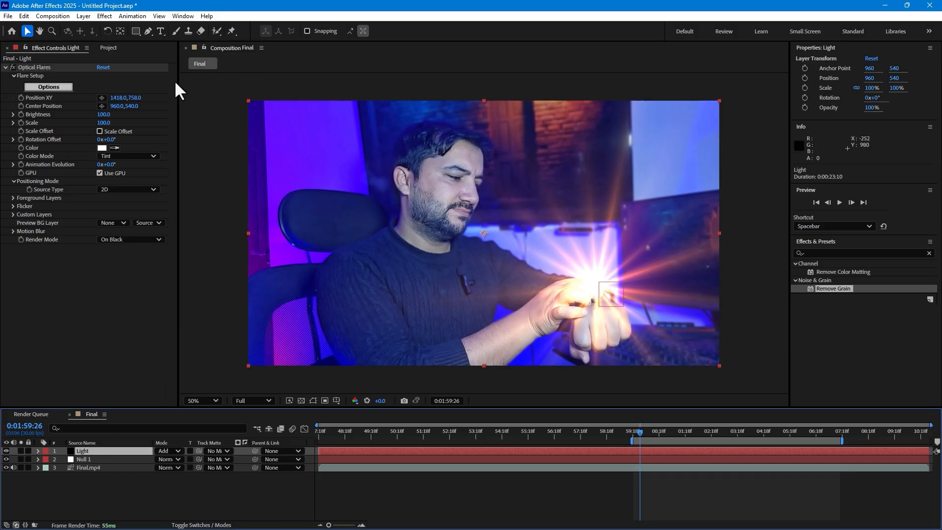
pyautogui.click(148, 30)
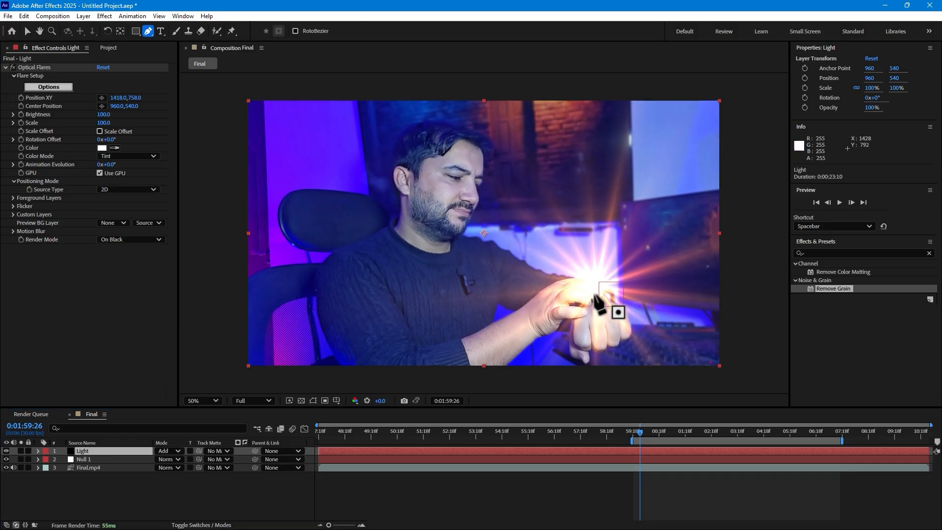
pyautogui.click(7, 450)
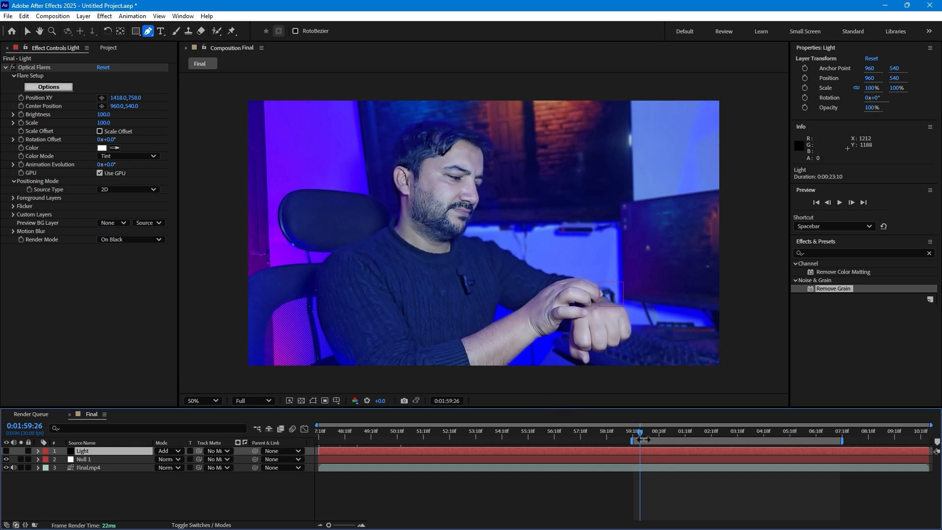
pyautogui.moveTo(643, 439); pyautogui.dragTo(663, 440)
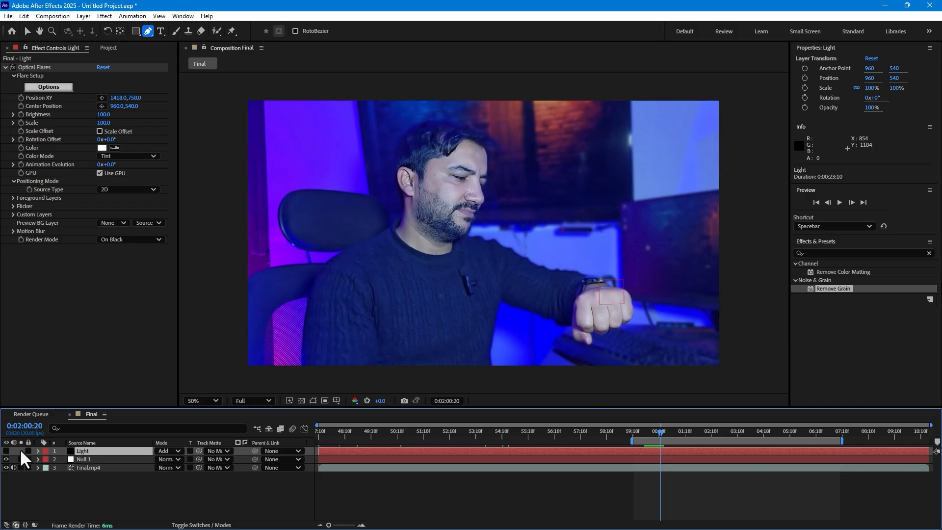
pyautogui.click(6, 450)
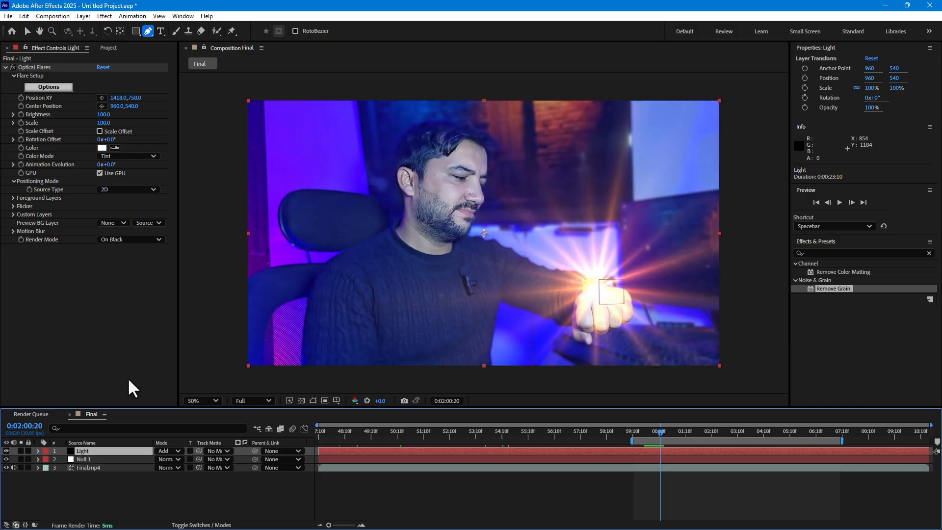
# - Reposition the Optical Flares light onto the watch face at about 1430, 726
pyautogui.click(41, 67)
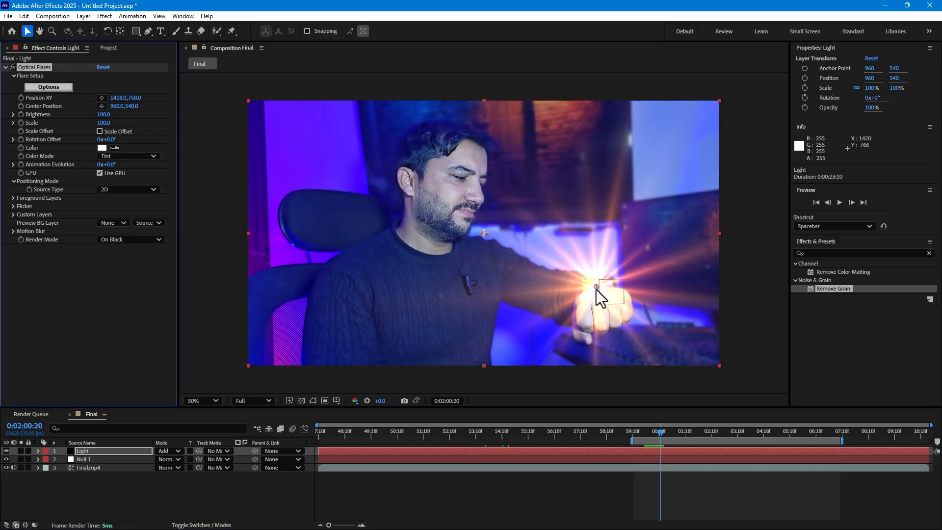
pyautogui.press('v')
pyautogui.moveTo(596, 289)
pyautogui.mouseDown()
pyautogui.moveTo(614, 267)
pyautogui.moveTo(599, 281)
pyautogui.mouseUp()
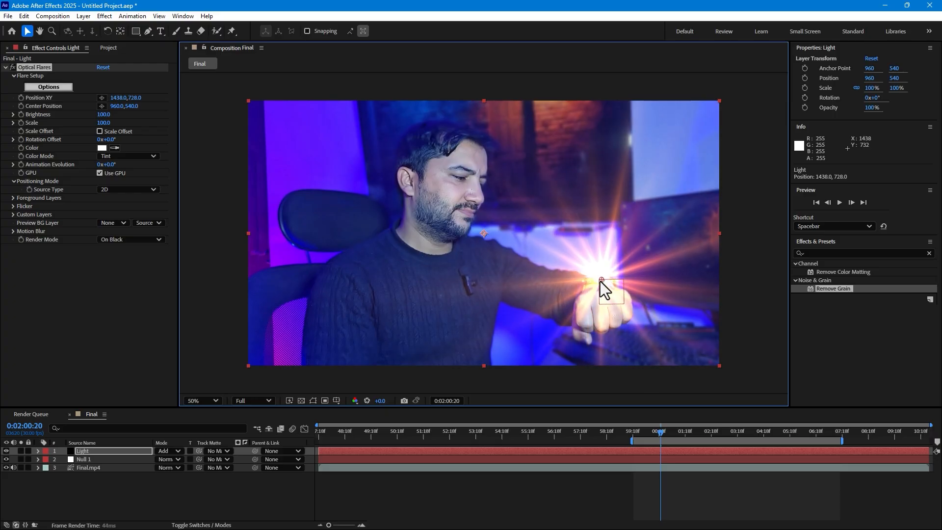
# - With the flare temporarily disabled, draw a fan-shaped mask on the Light layer rising from the watch's edge with a curved top
pyautogui.click(12, 67)
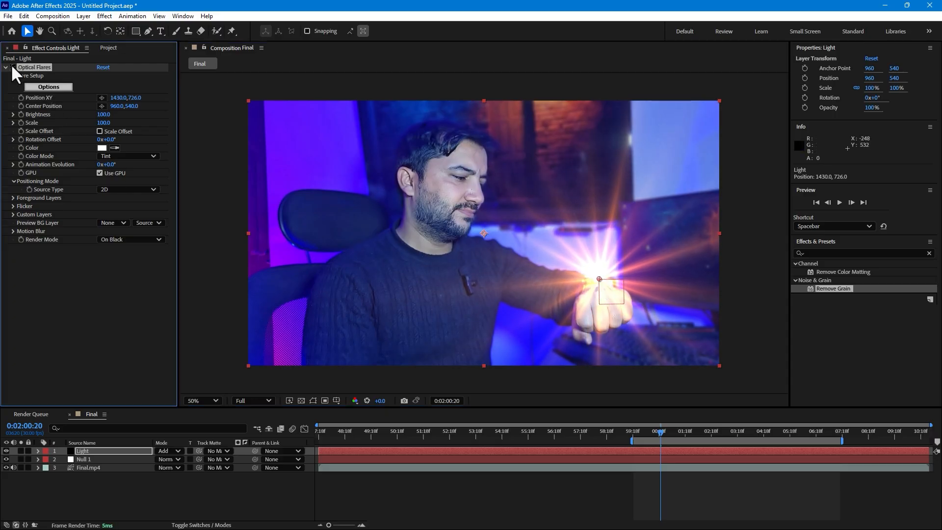
pyautogui.click(148, 31)
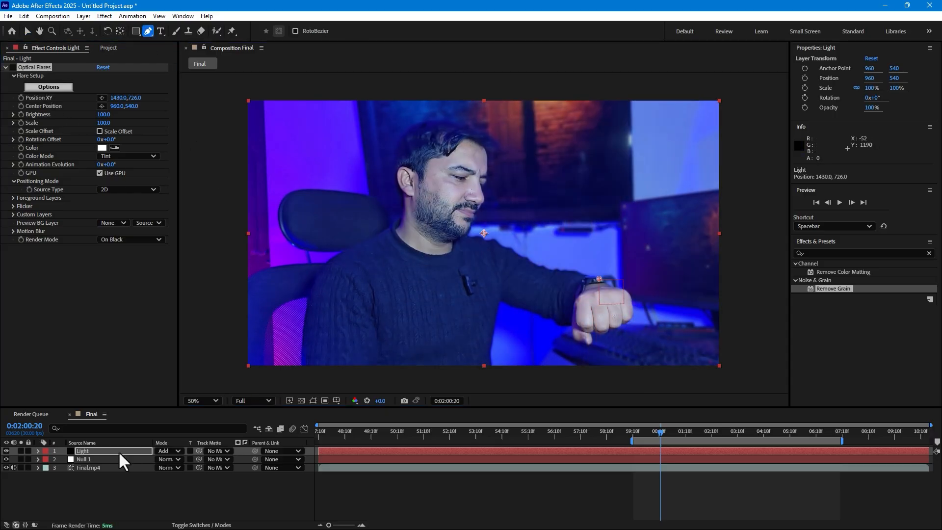
pyautogui.click(96, 450)
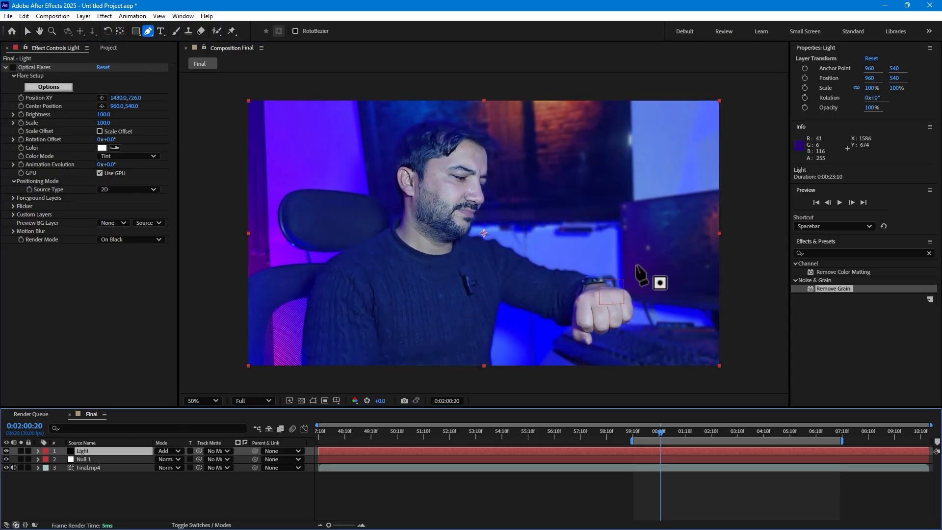
pyautogui.click(598, 283)
pyautogui.click(488, 193)
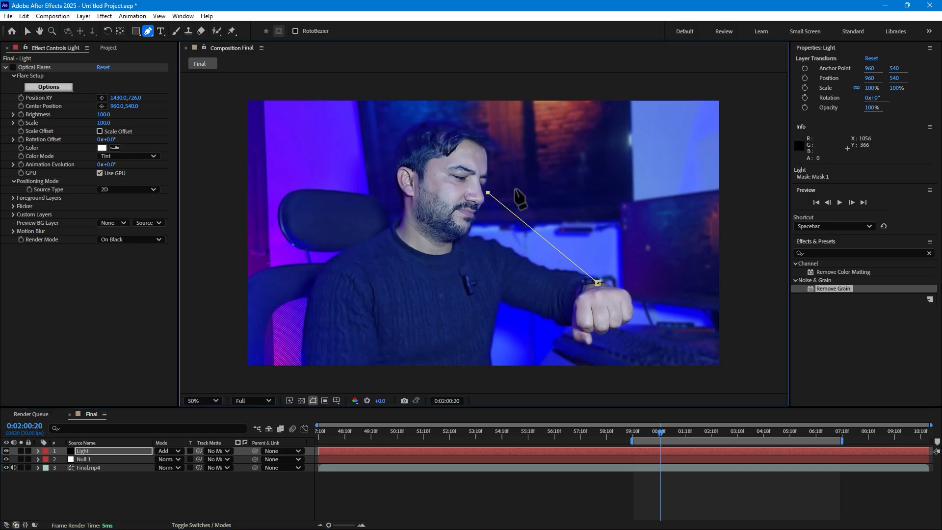
pyautogui.moveTo(607, 139); pyautogui.dragTo(668, 131)
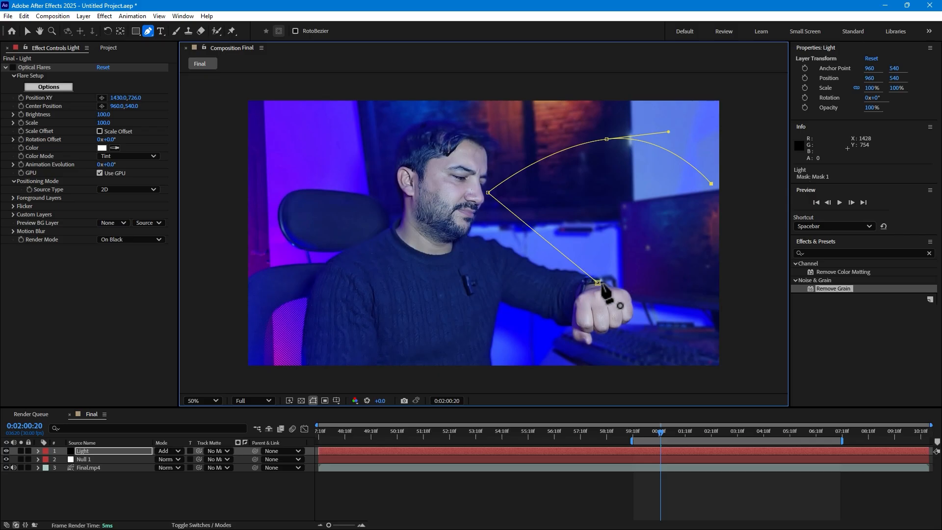
pyautogui.click(610, 278)
pyautogui.click(598, 282)
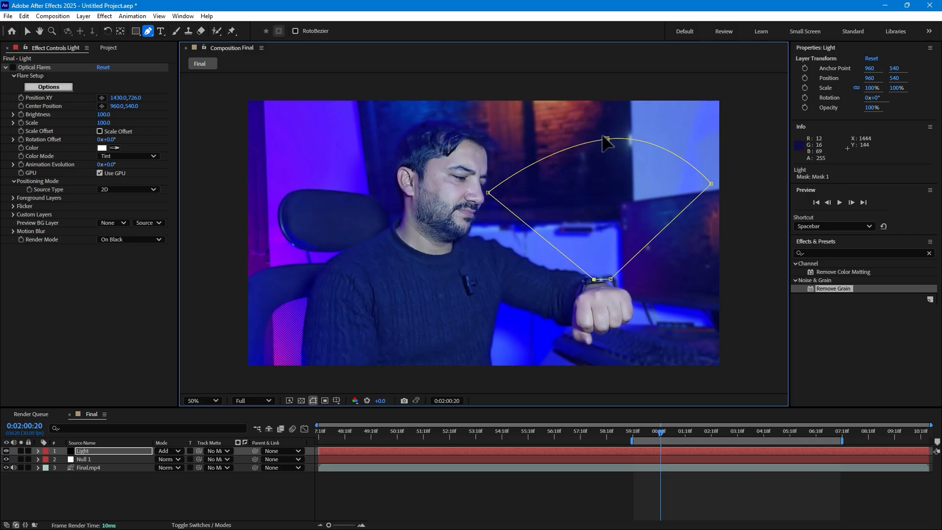
pyautogui.moveTo(607, 139); pyautogui.dragTo(585, 131)
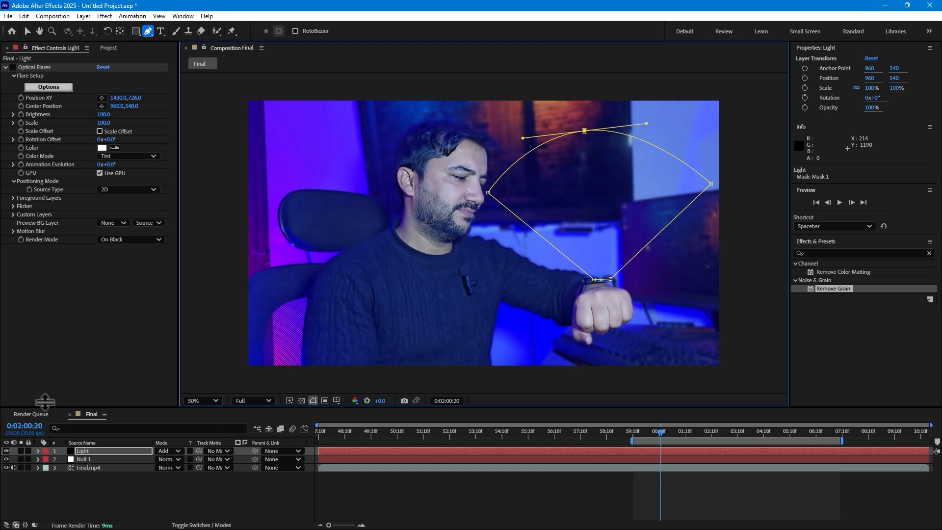
pyautogui.click(13, 66)
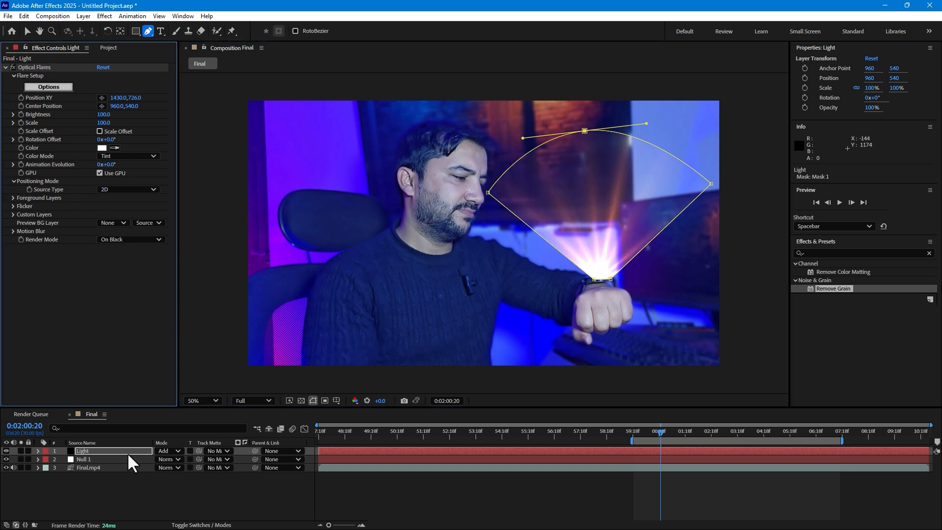
# - Reveal the Light layer's mask properties and set Mask 1's feather to 18 pixels
pyautogui.press('m')
pyautogui.press('m')
pyautogui.moveTo(176, 478)
pyautogui.mouseDown()
pyautogui.moveTo(188, 479)
pyautogui.moveTo(180, 478)
pyautogui.mouseUp()
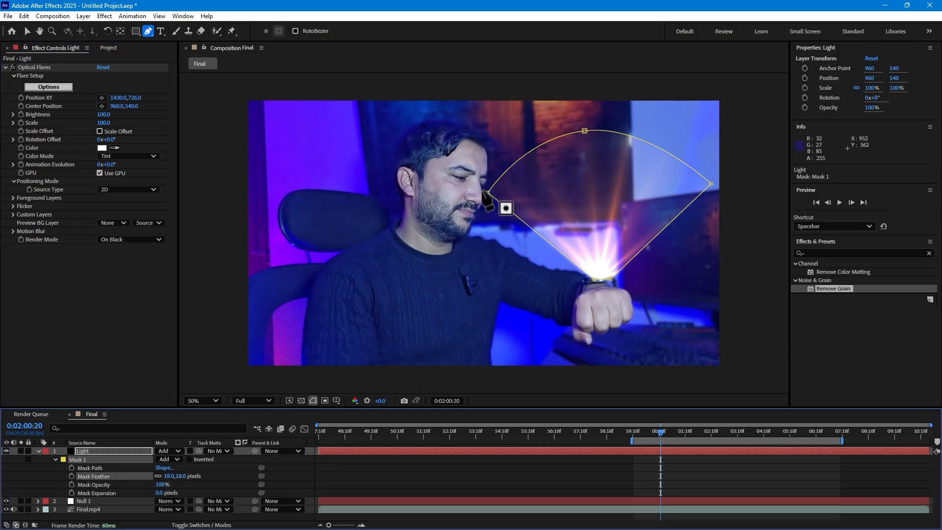
# - Widen Mask 1's fan beyond the head and the frame's edge, smooth its upper curve, and tighten its base at the watch
pyautogui.moveTo(487, 193); pyautogui.dragTo(389, 220)
pyautogui.moveTo(585, 131); pyautogui.dragTo(542, 112)
pyautogui.moveTo(711, 183); pyautogui.dragTo(789, 143)
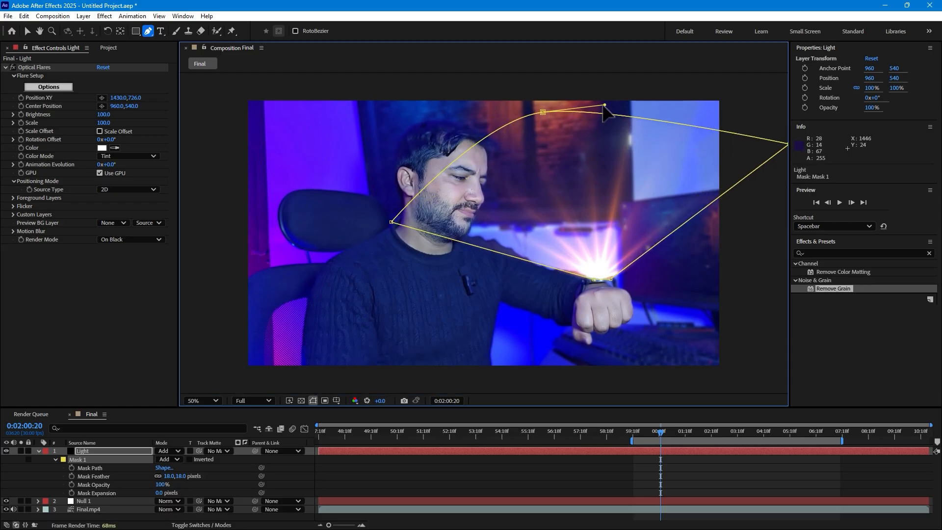
pyautogui.moveTo(604, 104); pyautogui.dragTo(669, 90)
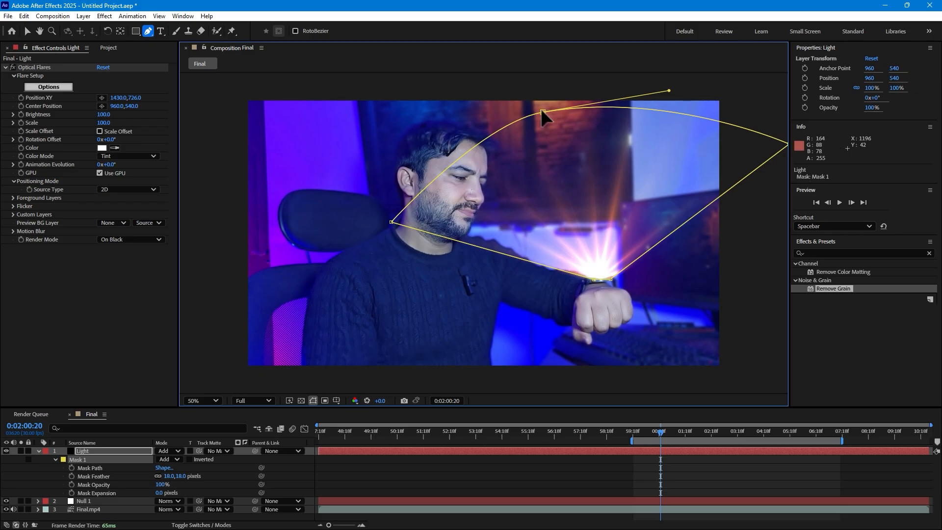
pyautogui.moveTo(543, 113); pyautogui.dragTo(401, 110)
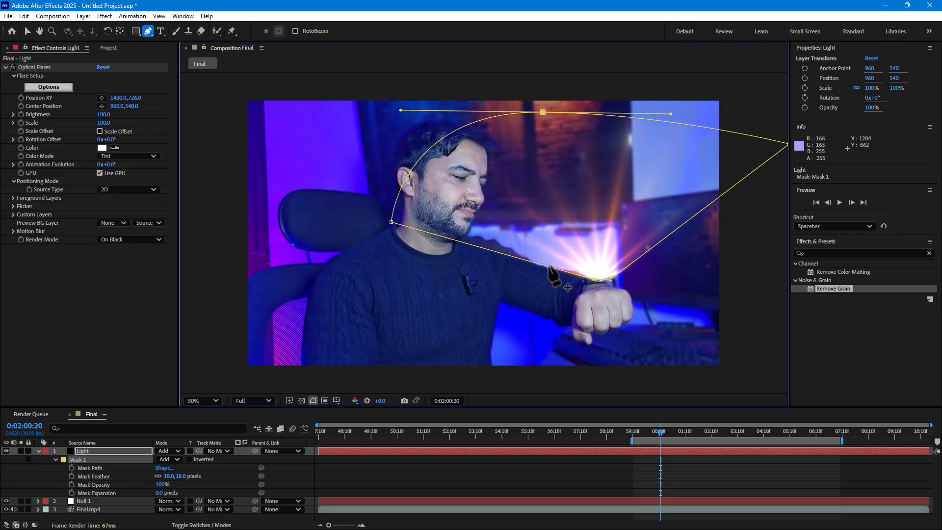
pyautogui.moveTo(610, 278); pyautogui.dragTo(603, 277)
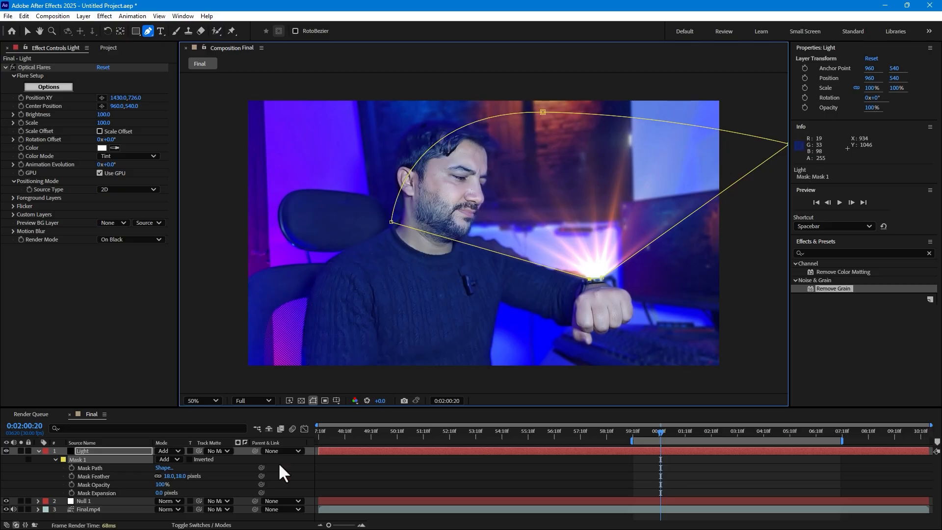
# - Move the Light layer's anchor point onto the watch at about 1424, 722 and parent the layer to Null 1
pyautogui.click(108, 451)
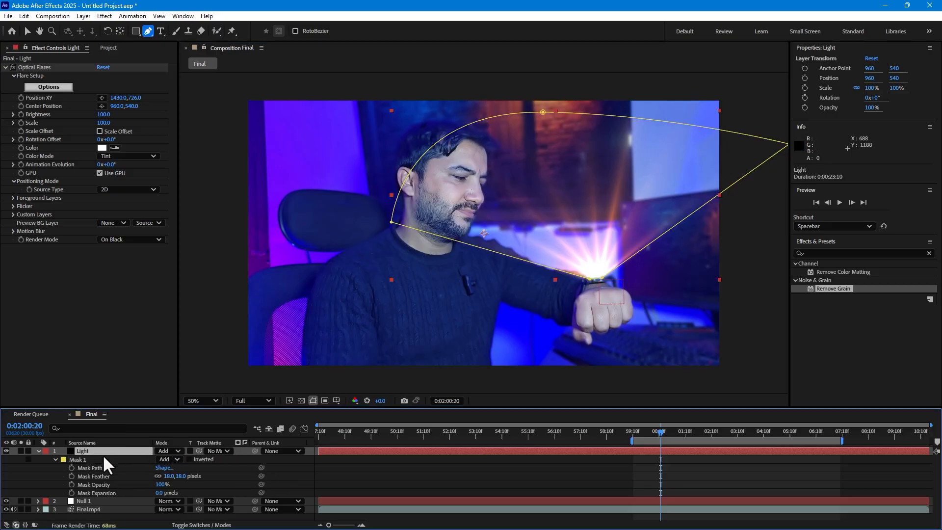
pyautogui.click(120, 27)
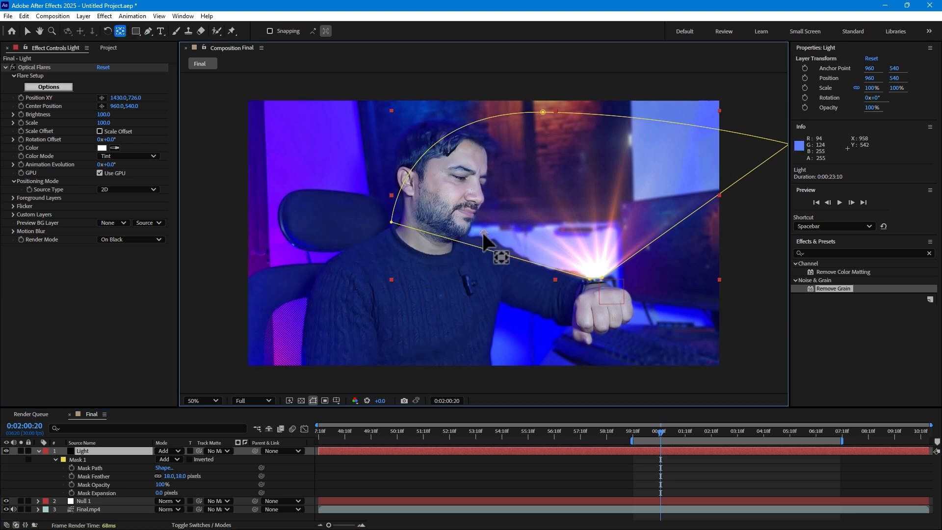
pyautogui.moveTo(484, 233); pyautogui.dragTo(598, 278)
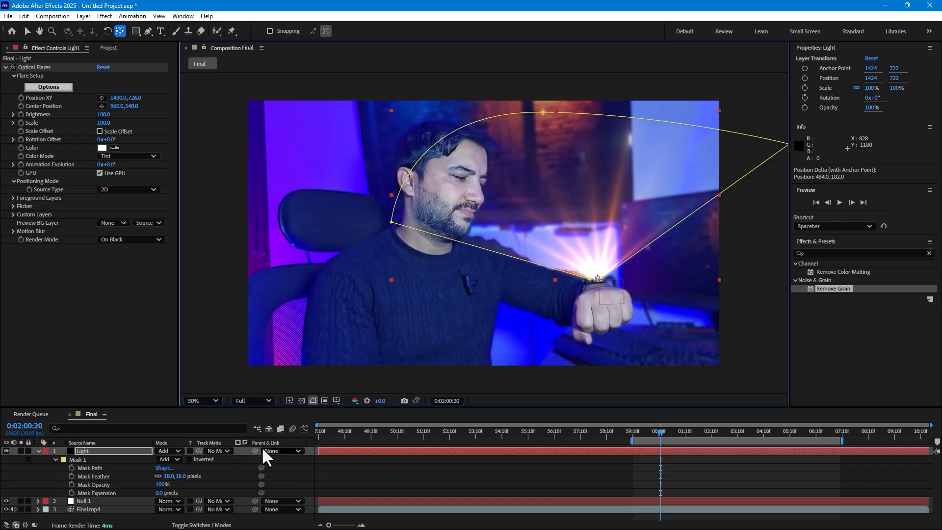
pyautogui.moveTo(255, 451); pyautogui.dragTo(101, 499)
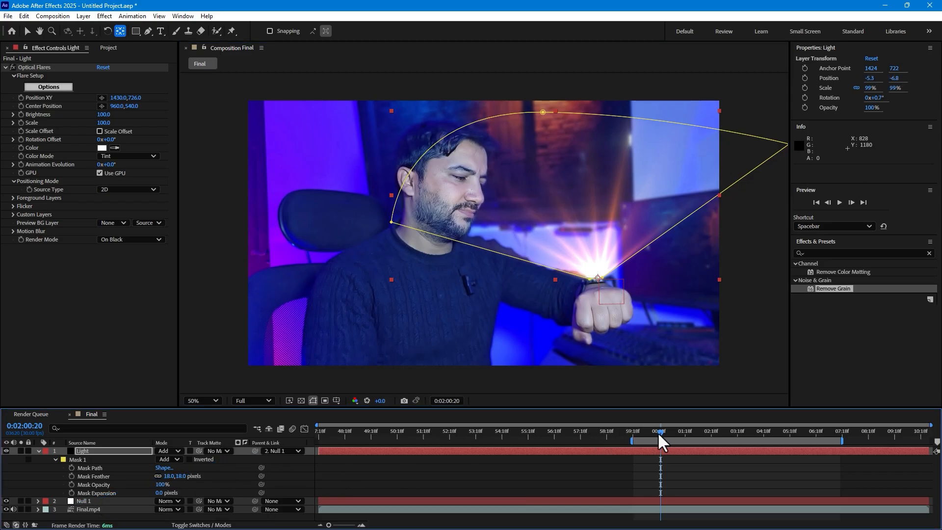
# - At 0:02:00:14, add keyframes for the flare's Brightness and Scale with both values at 0
pyautogui.moveTo(658, 432)
pyautogui.mouseDown()
pyautogui.moveTo(707, 434)
pyautogui.moveTo(643, 431)
pyautogui.moveTo(652, 434)
pyautogui.mouseUp()
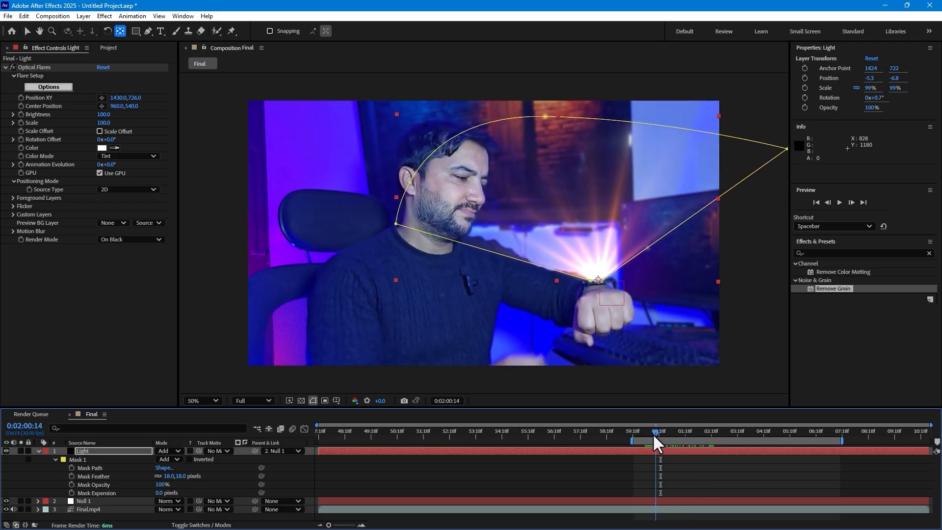
pyautogui.click(24, 114)
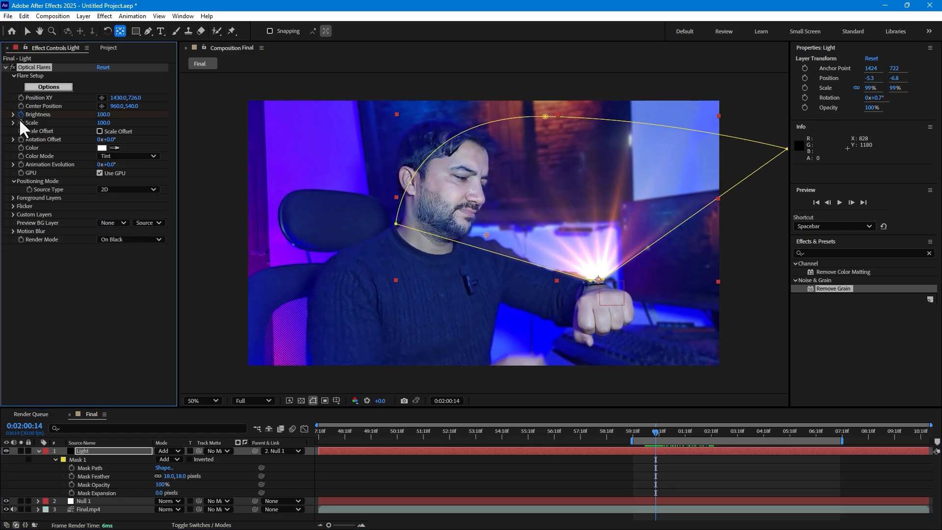
pyautogui.click(106, 123)
pyautogui.write('0')
pyautogui.click(102, 113)
pyautogui.write('0')
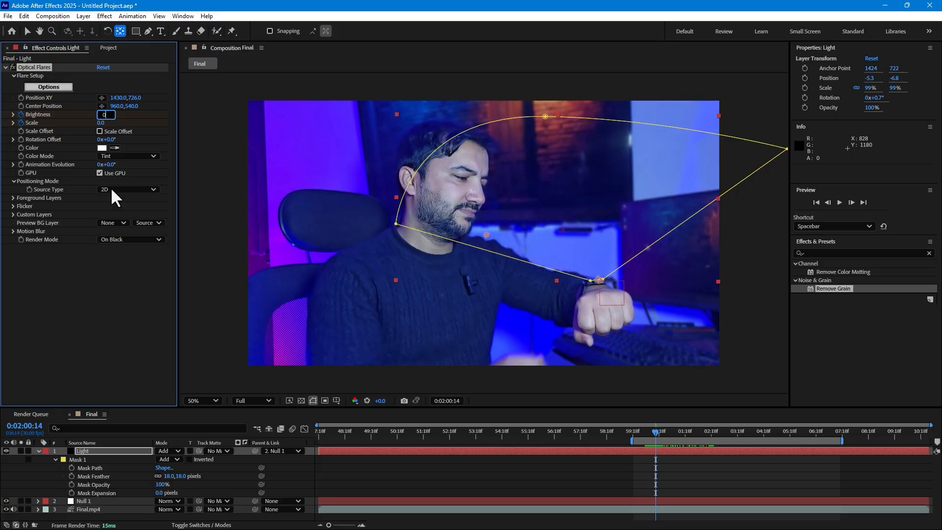
pyautogui.click(122, 287)
# - At 0:02:01:06, keyframe the flare's Brightness and Scale at 100, and scrub on to 0:02:01:21 to review the light
pyautogui.moveTo(657, 431); pyautogui.dragTo(674, 432)
pyautogui.click(103, 115)
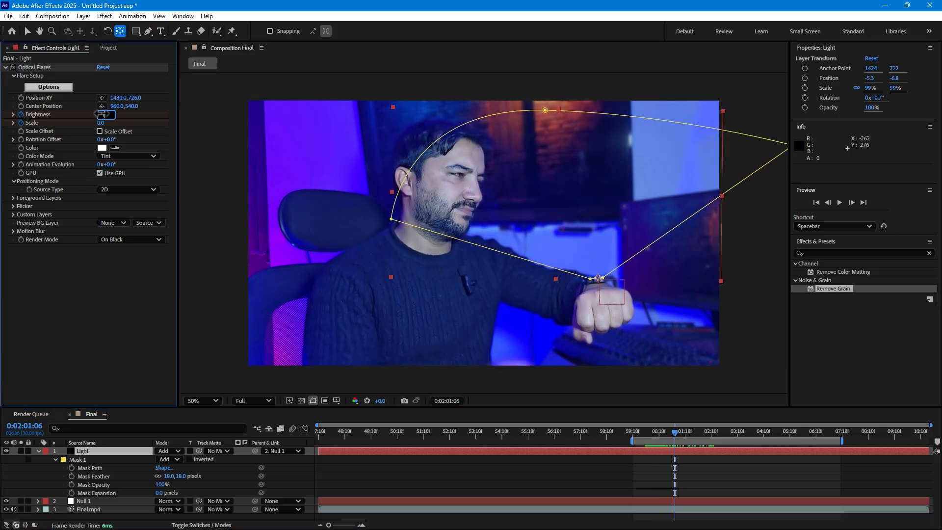
pyautogui.write('100')
pyautogui.click(104, 123)
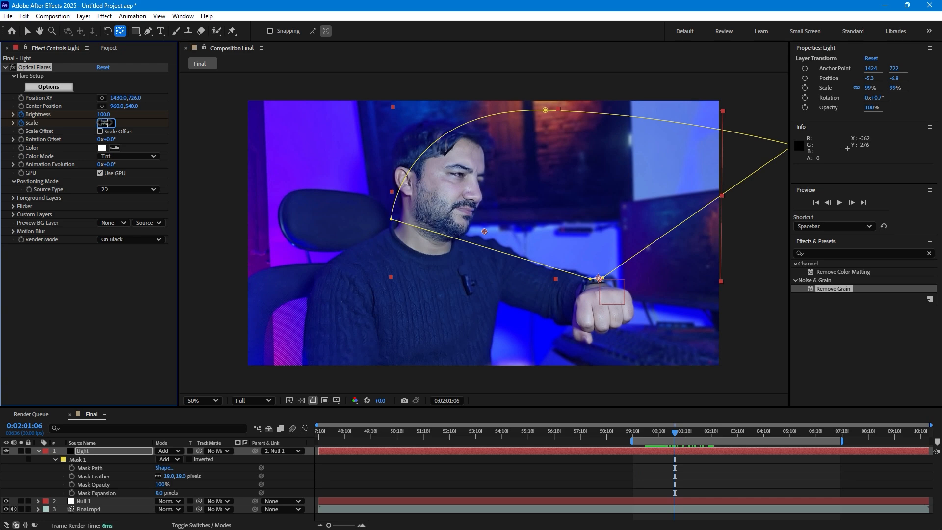
pyautogui.write('100')
pyautogui.press('Return')
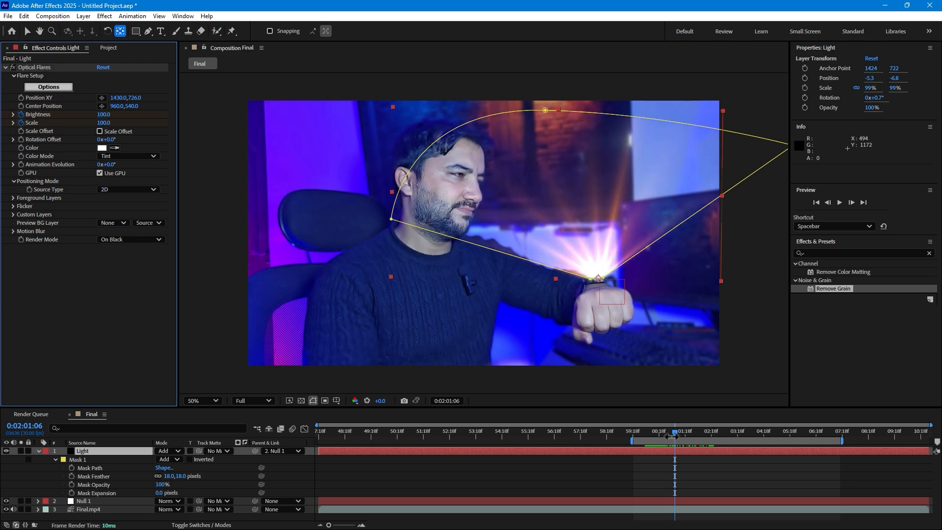
pyautogui.moveTo(674, 432)
pyautogui.mouseDown()
pyautogui.moveTo(710, 428)
pyautogui.moveTo(663, 435)
pyautogui.moveTo(686, 434)
pyautogui.mouseUp()
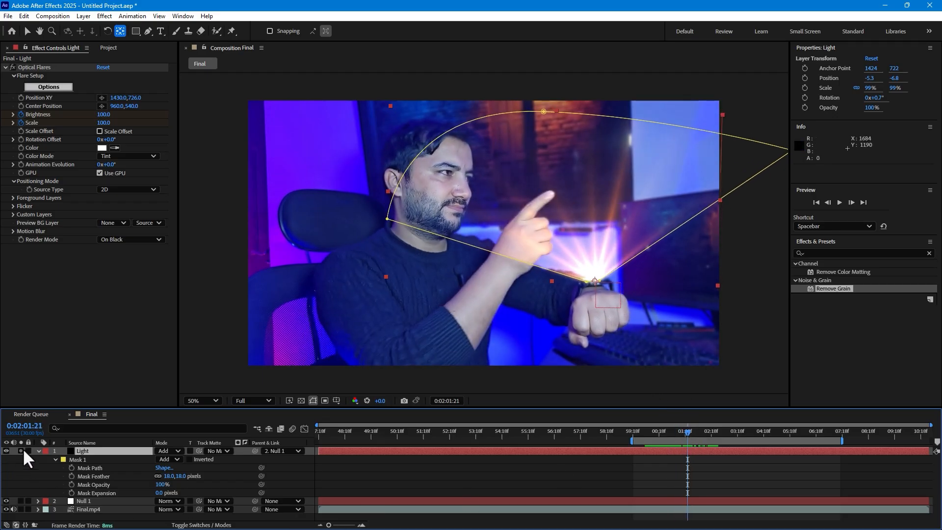
# - Create a 1920 × 1080 px black solid named E3D in the Final composition
pyautogui.click(38, 451)
pyautogui.rightClick(191, 493)
pyautogui.moveTo(232, 375)
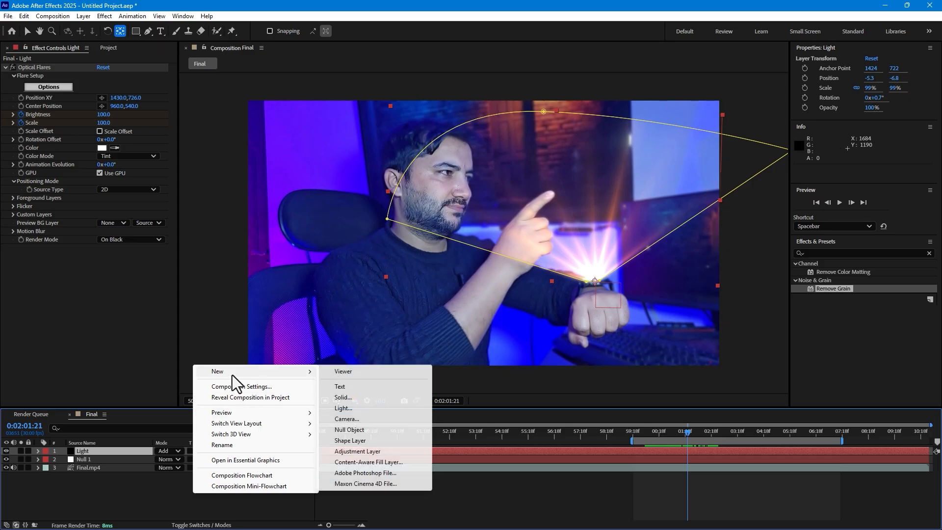
pyautogui.click(345, 396)
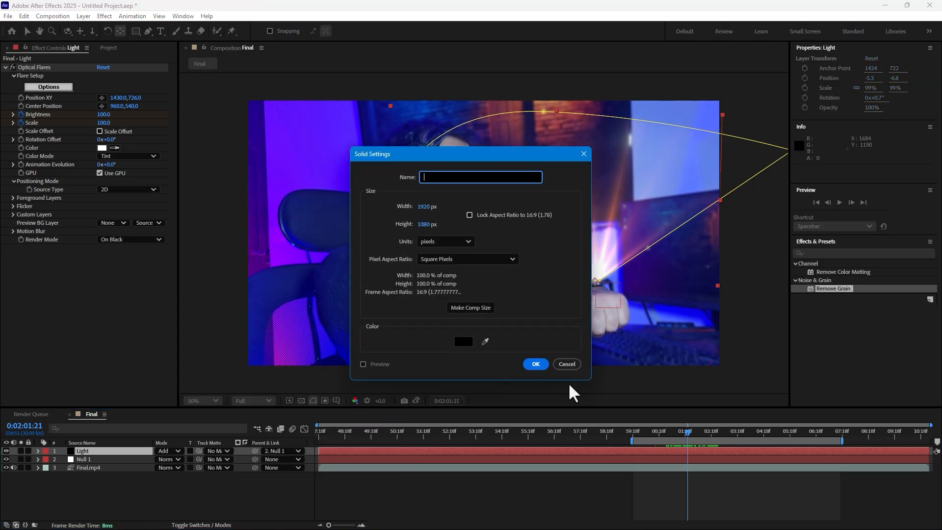
pyautogui.write('E3D')
pyautogui.press('Return')
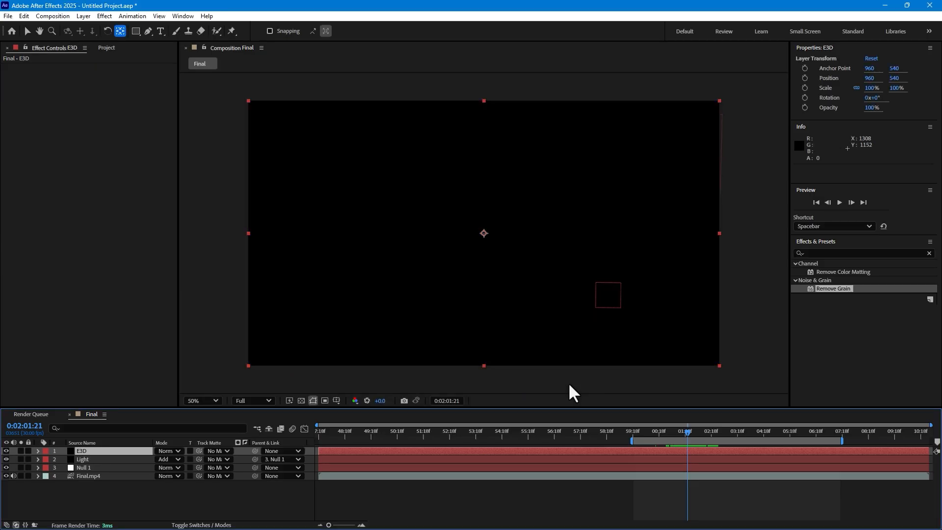
# - Save the project to the Desktop as Untitled Project.aep
pyautogui.hotkey('ctrl', 's')
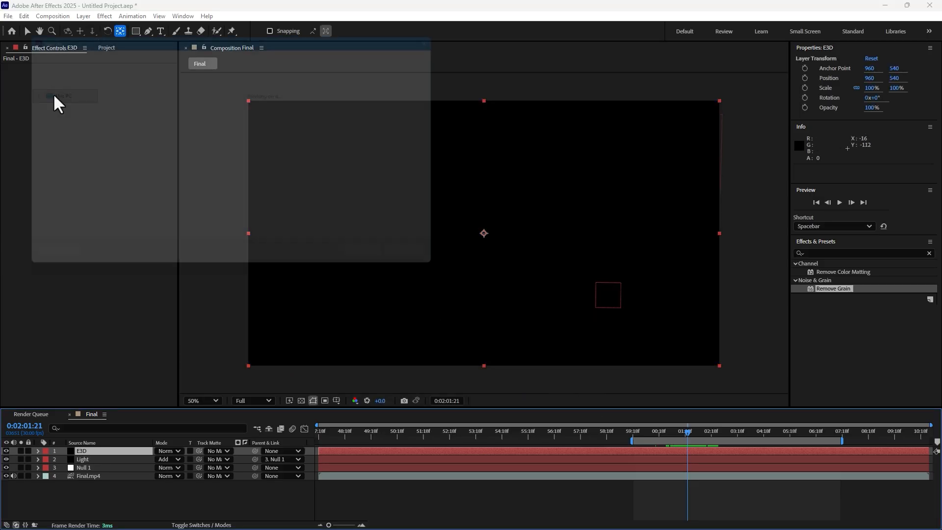
pyautogui.click(41, 152)
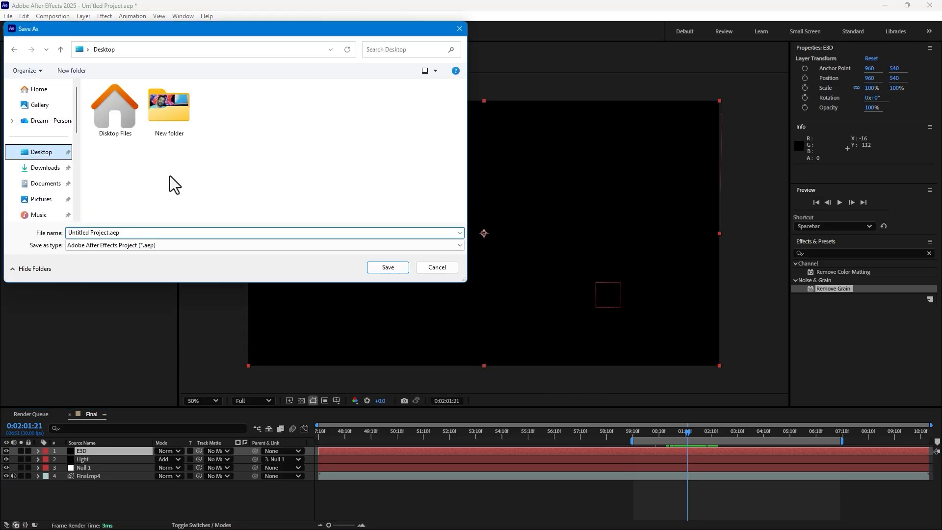
pyautogui.click(388, 267)
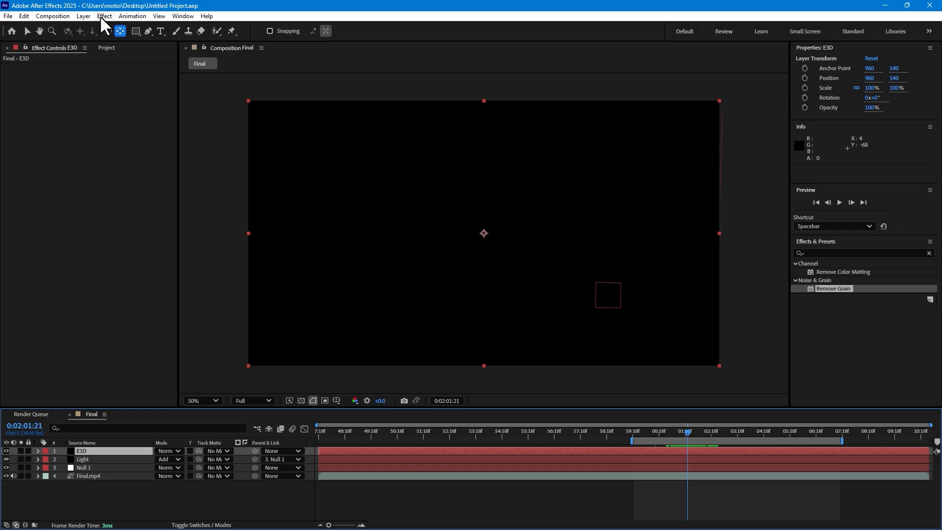
# - Apply Video Copilot Element to the E3D layer and add the watch model from Starter_Pack_Physical in Scene Setup
pyautogui.click(102, 17)
pyautogui.moveTo(214, 465)
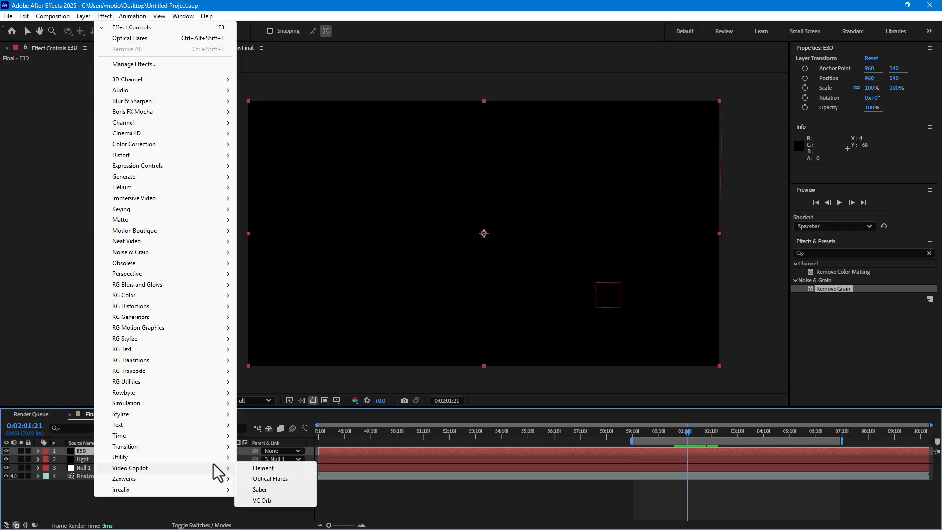
pyautogui.click(287, 477)
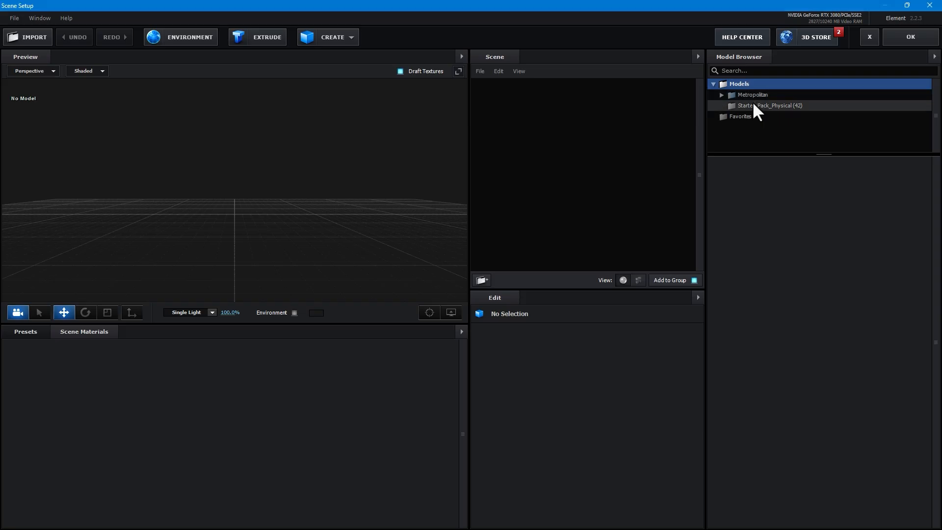
pyautogui.click(752, 104)
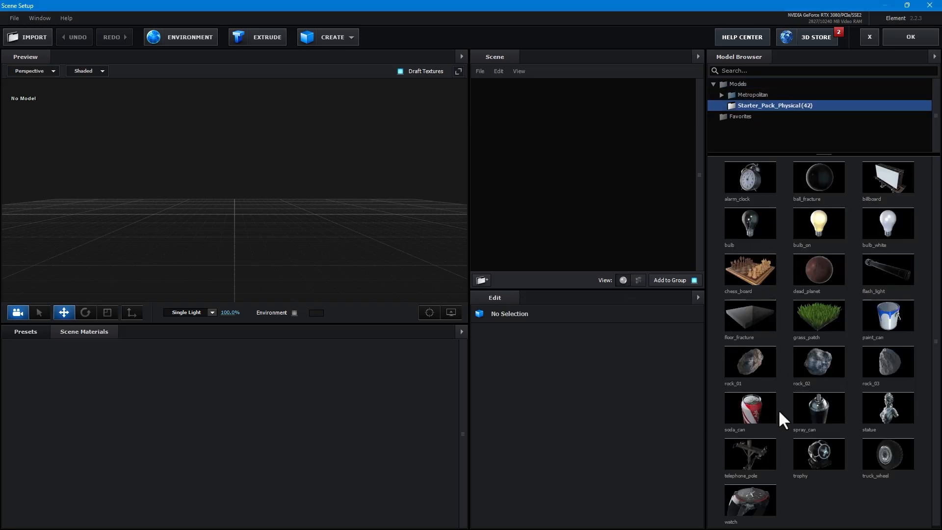
pyautogui.click(743, 499)
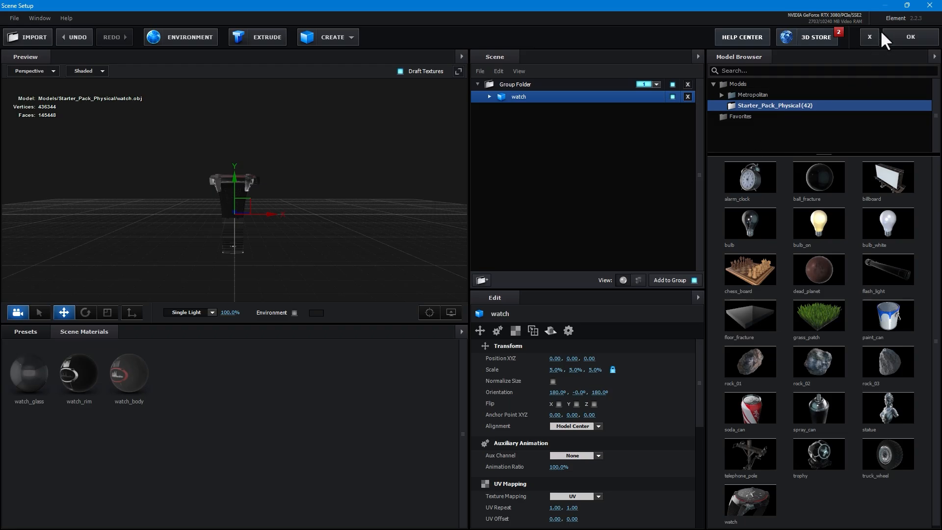
# - Set the Element scene's environment texture to Basic_2K_14.dds and accept the scene setup
pyautogui.click(189, 43)
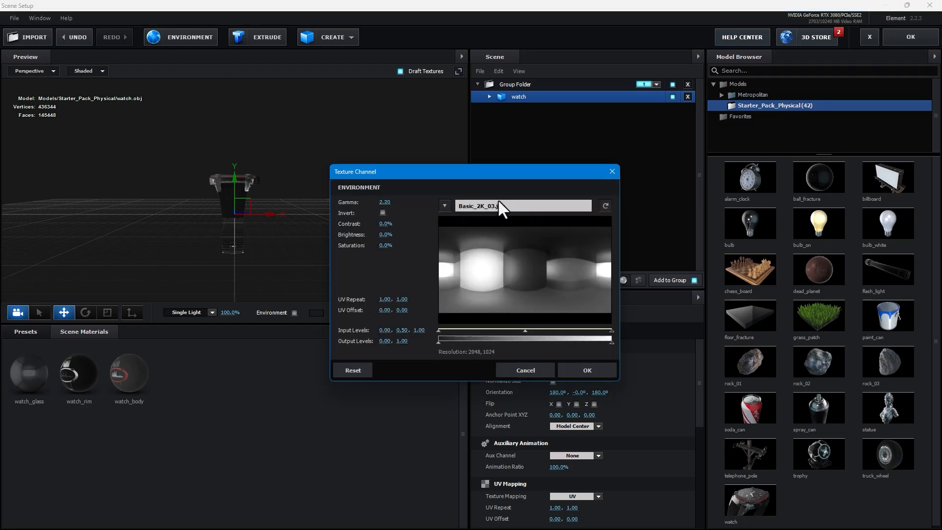
pyautogui.click(534, 254)
pyautogui.doubleClick(691, 336)
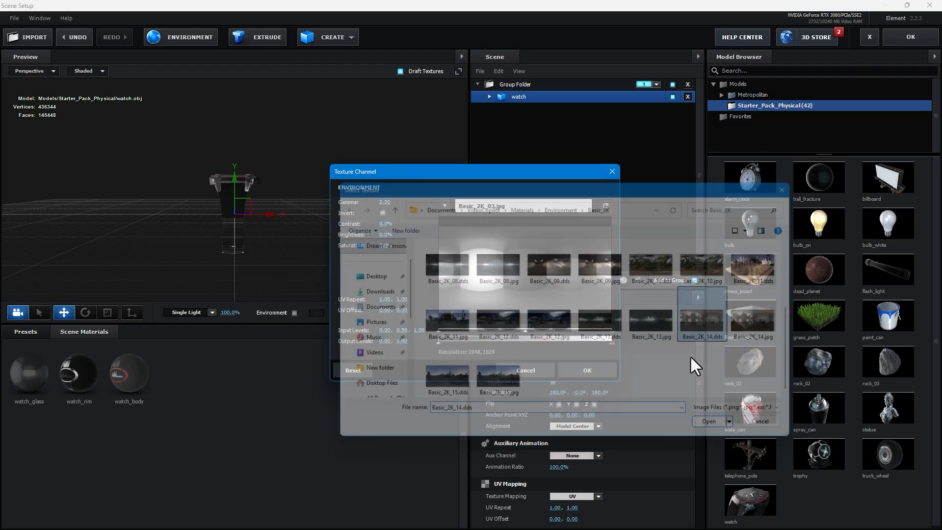
pyautogui.click(582, 367)
pyautogui.click(906, 41)
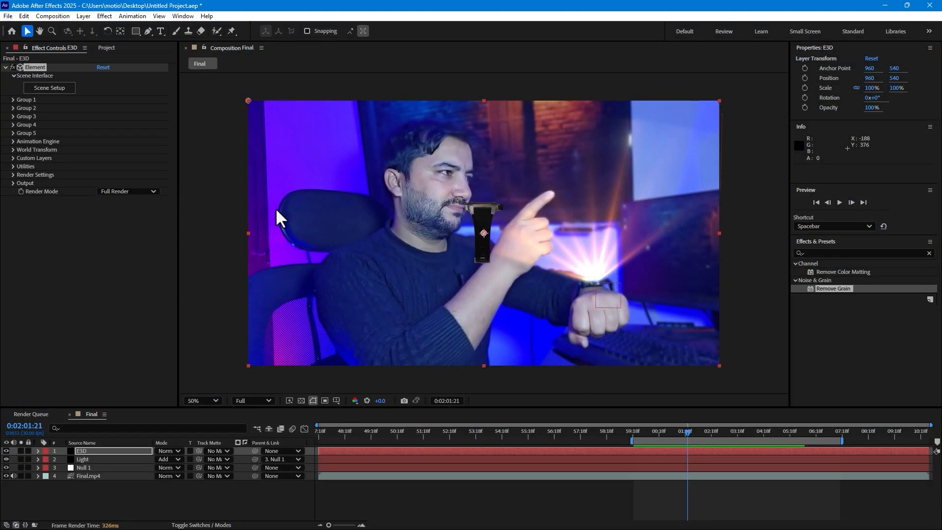
# - Add a two-node camera with the Custom preset to the composition
pyautogui.rightClick(163, 505)
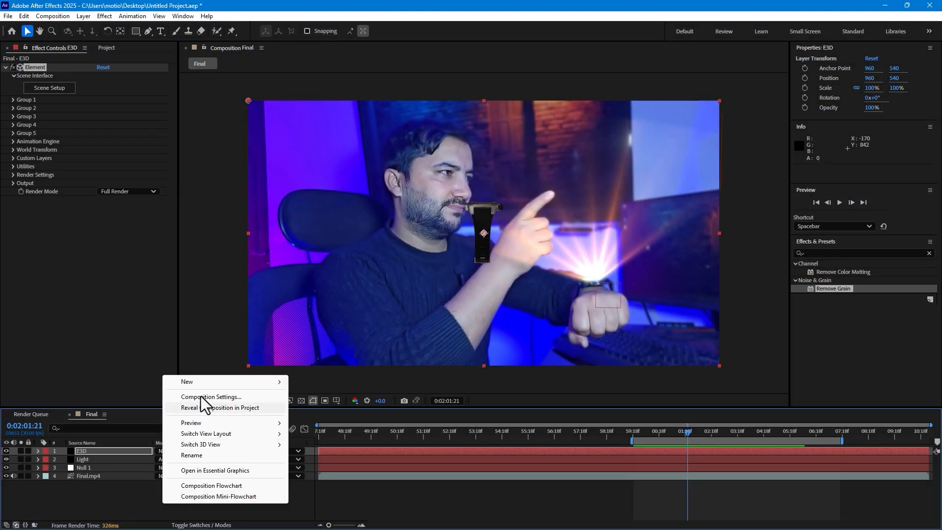
pyautogui.moveTo(208, 377)
pyautogui.click(329, 428)
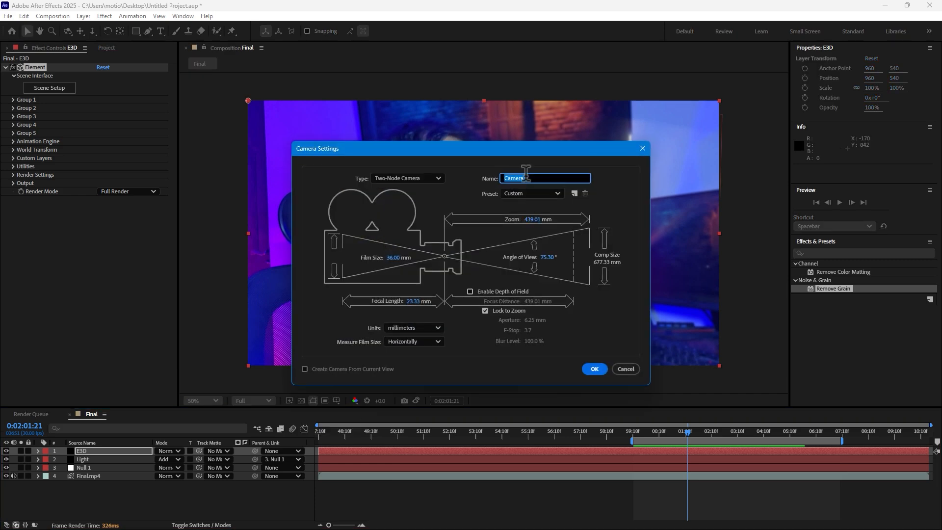
pyautogui.click(531, 193)
pyautogui.click(523, 270)
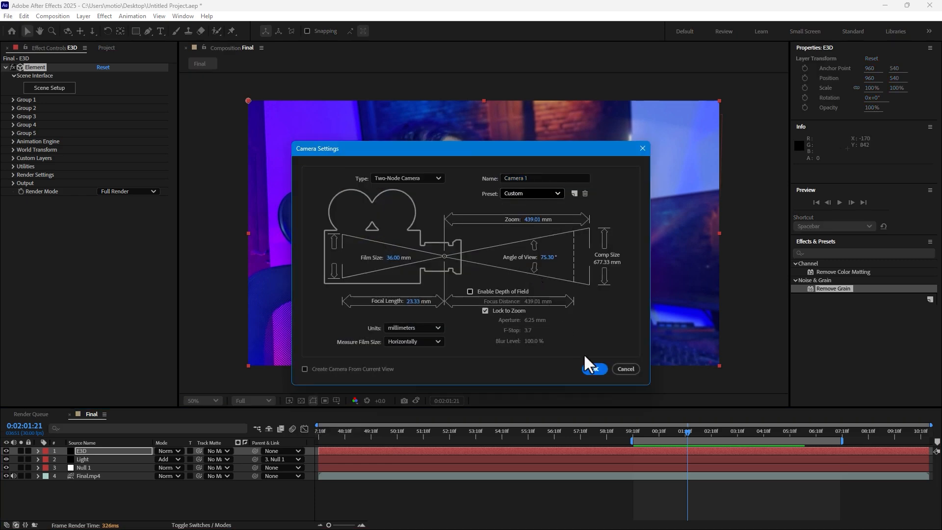
pyautogui.click(594, 369)
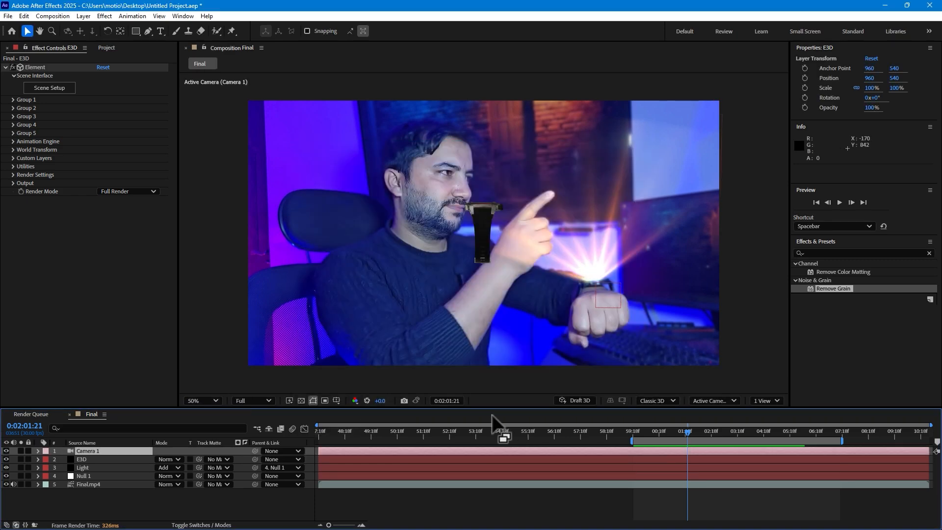
# - Place E3D's Group 1 watch above the wrist at Position XY 1392, 494, and set its X Rotation to 38° and Y Rotation to 116°
pyautogui.click(96, 458)
pyautogui.click(13, 100)
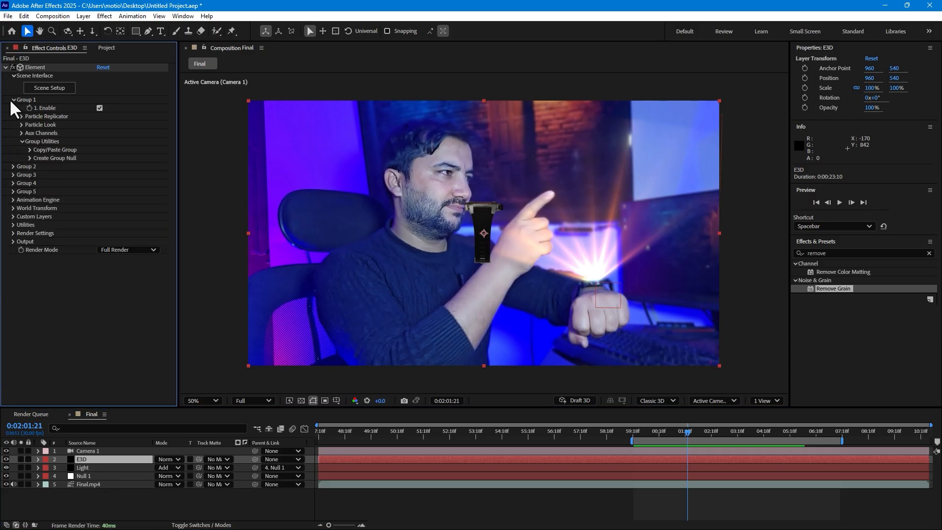
pyautogui.click(21, 117)
pyautogui.click(102, 141)
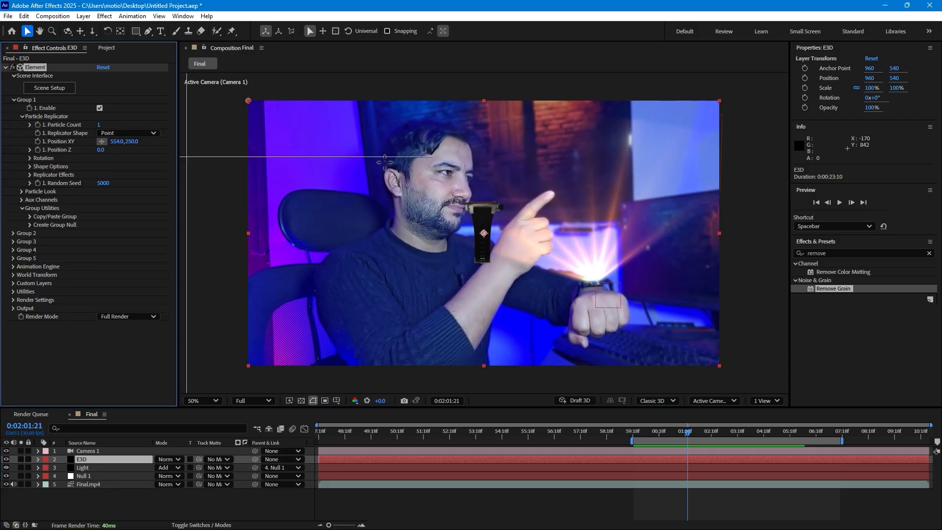
pyautogui.click(384, 162)
pyautogui.moveTo(384, 162); pyautogui.dragTo(588, 220)
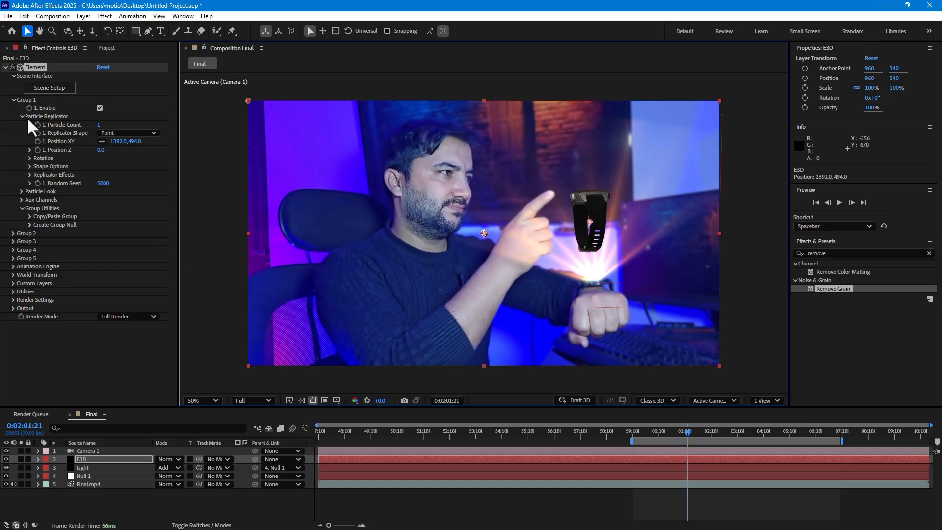
pyautogui.click(28, 159)
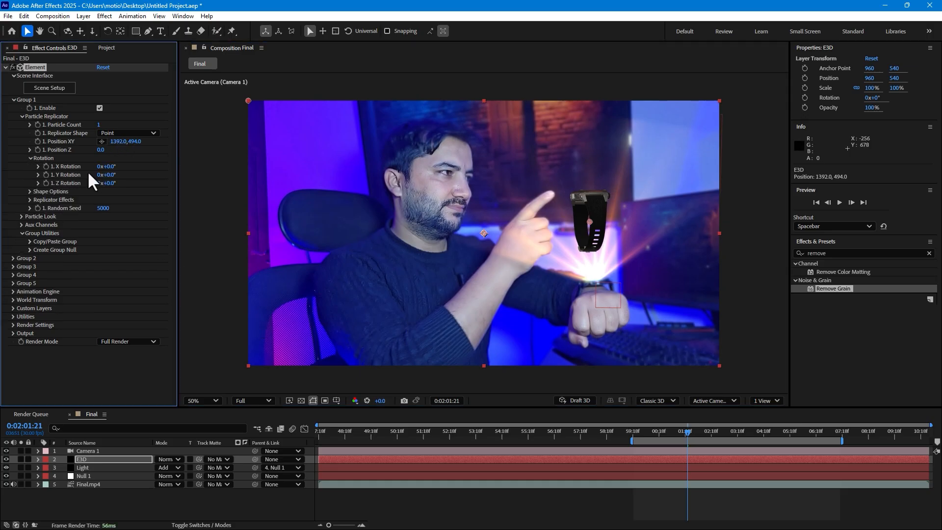
pyautogui.moveTo(110, 175); pyautogui.dragTo(131, 166)
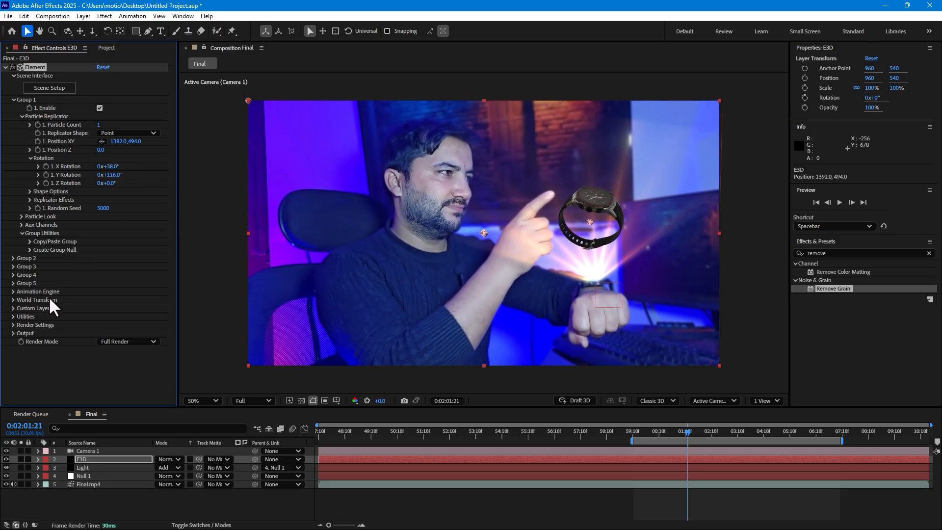
# - Set Element's Add Lighting to Cinema and rotate the additional lighting to X 46°, Y 38° and Z 52°
pyautogui.click(13, 325)
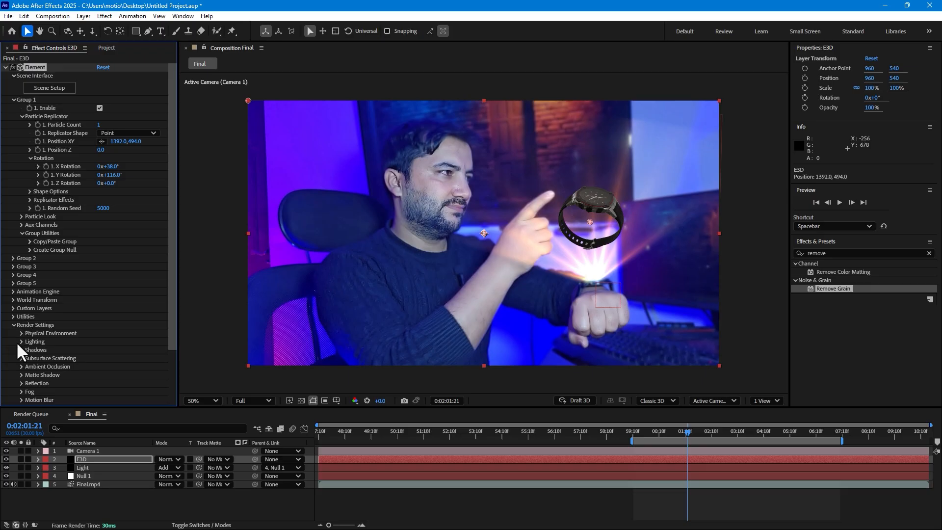
pyautogui.click(21, 341)
pyautogui.click(102, 366)
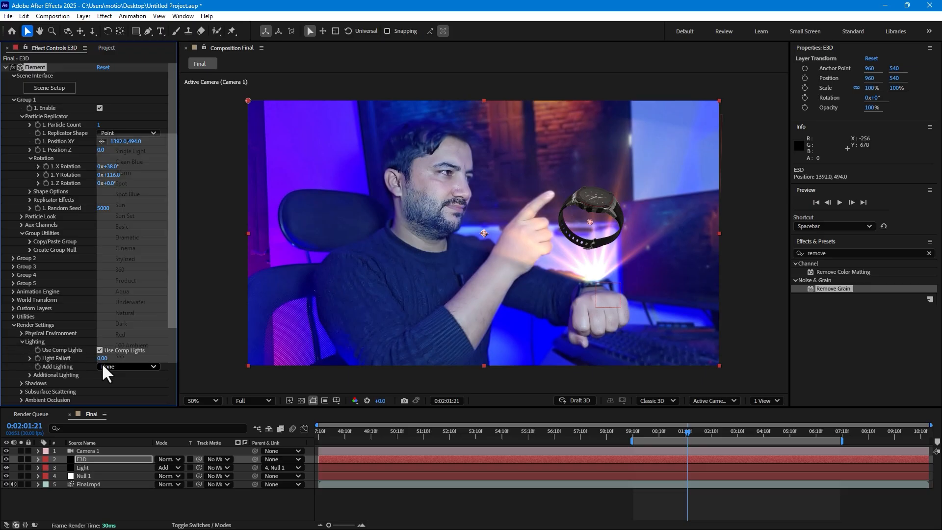
pyautogui.click(130, 247)
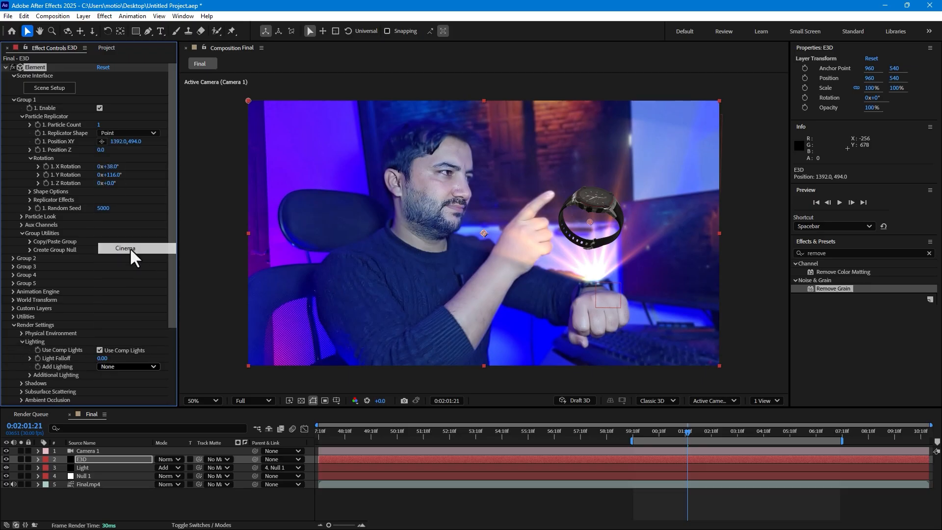
pyautogui.click(30, 375)
pyautogui.scroll(-3, 153, 311)
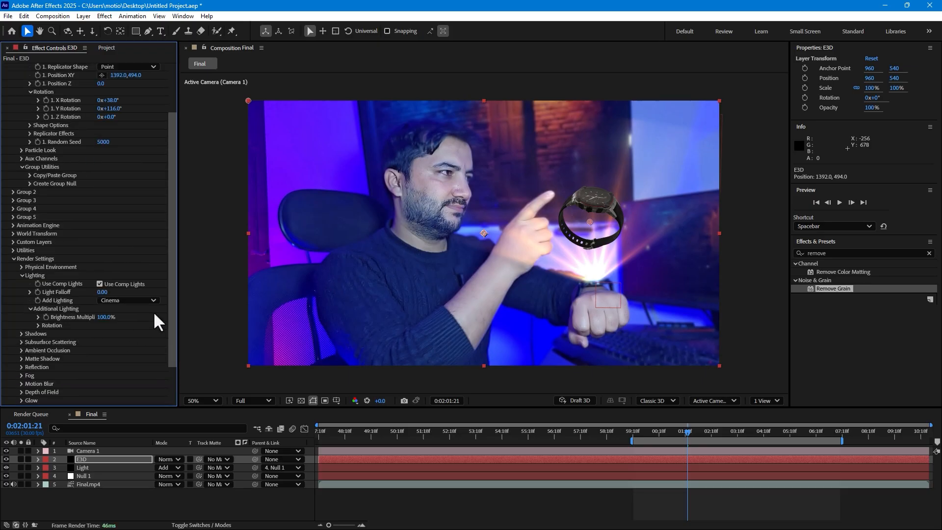
pyautogui.click(37, 326)
pyautogui.moveTo(114, 334)
pyautogui.mouseDown()
pyautogui.moveTo(136, 332)
pyautogui.moveTo(107, 354)
pyautogui.moveTo(112, 340)
pyautogui.moveTo(143, 342)
pyautogui.moveTo(129, 343)
pyautogui.mouseUp()
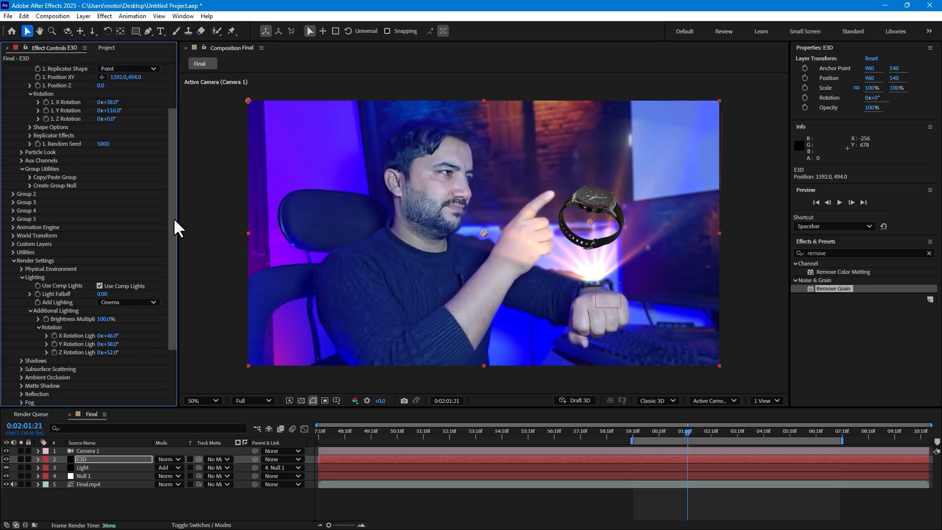
# - Move the E3D layer below the Light layer in the layer stack
pyautogui.scroll(1, 173, 217)
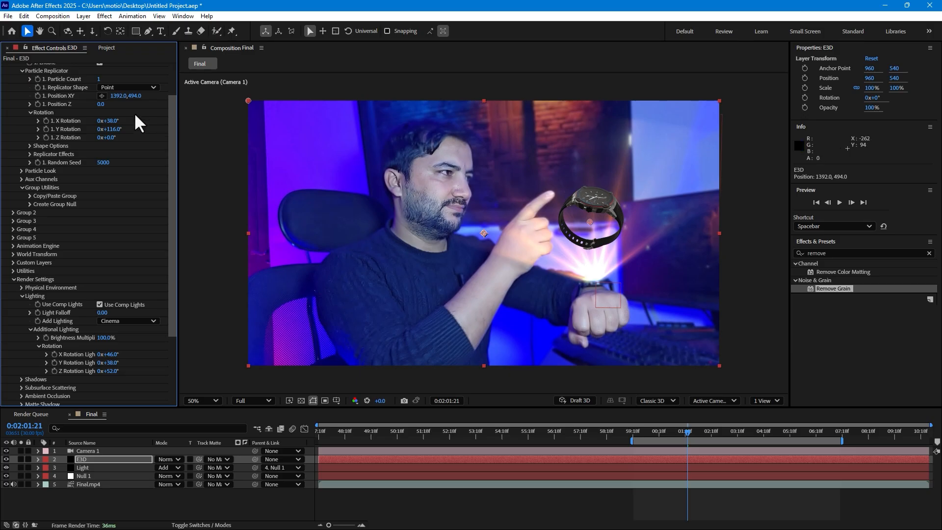
pyautogui.moveTo(87, 457); pyautogui.dragTo(92, 469)
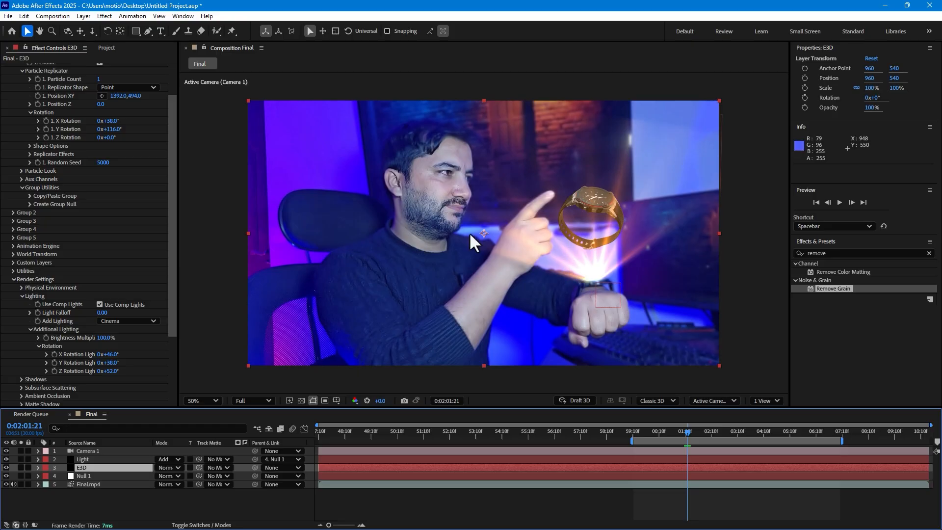
# - At 0:02:01:02, add keyframes for Group 1's Position XY, Position Z, X, Y and Z Rotation, and Particle Size
pyautogui.moveTo(172, 123); pyautogui.dragTo(169, 92)
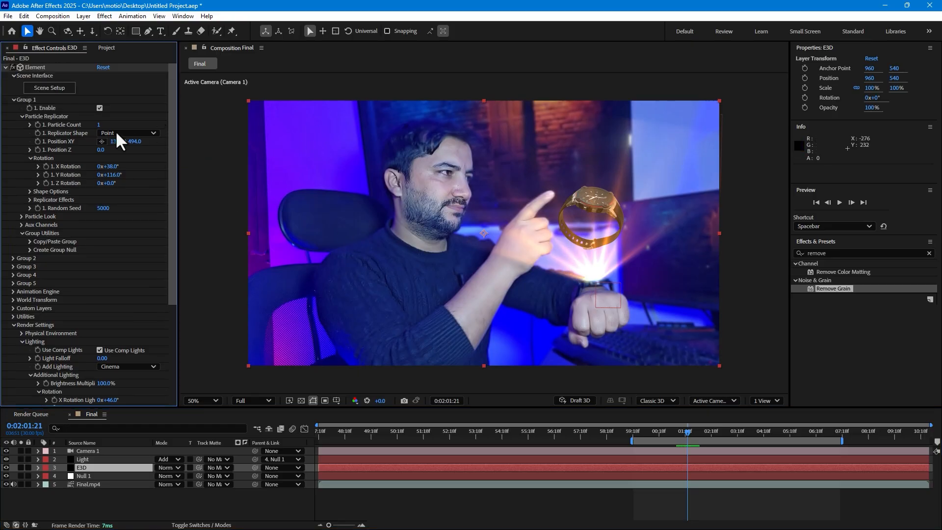
pyautogui.moveTo(682, 427)
pyautogui.mouseDown()
pyautogui.moveTo(655, 435)
pyautogui.moveTo(671, 438)
pyautogui.mouseUp()
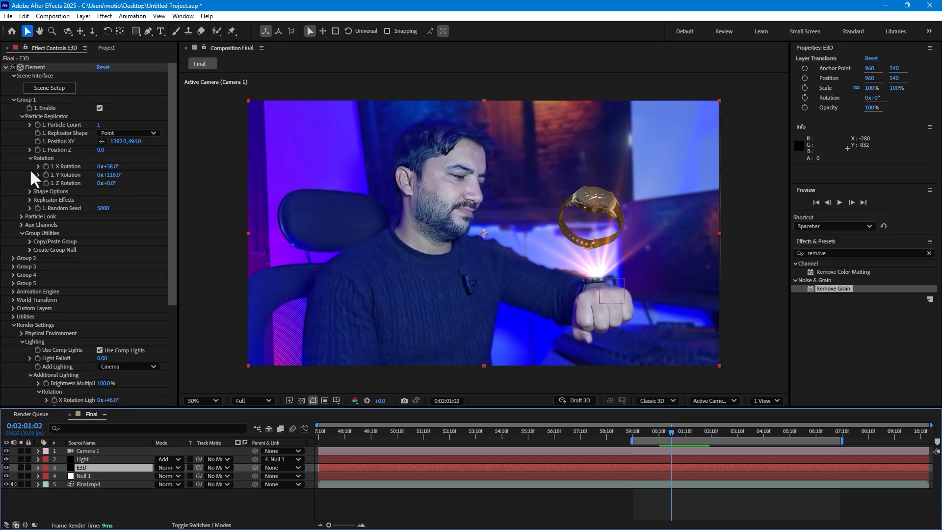
pyautogui.click(45, 166)
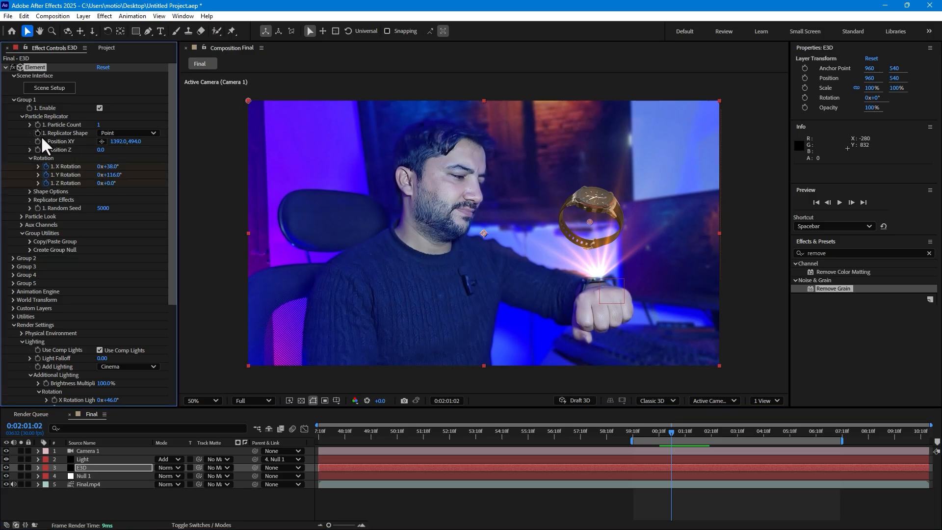
pyautogui.click(21, 216)
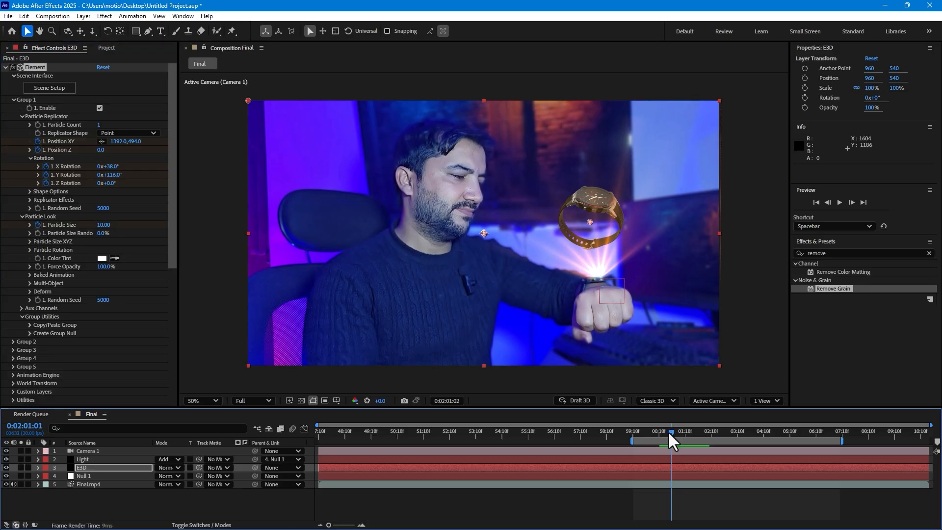
# - At 0:02:00:18, shrink the watch by setting Group 1's Particle Size to 2.02
pyautogui.moveTo(667, 431); pyautogui.dragTo(657, 432)
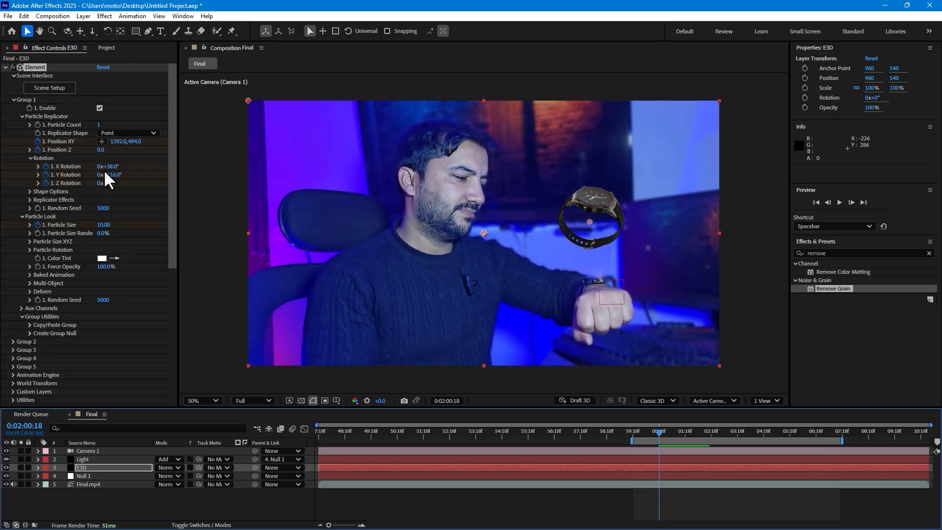
pyautogui.moveTo(105, 226); pyautogui.dragTo(54, 226)
pyautogui.moveTo(4, 403); pyautogui.dragTo(4, 524)
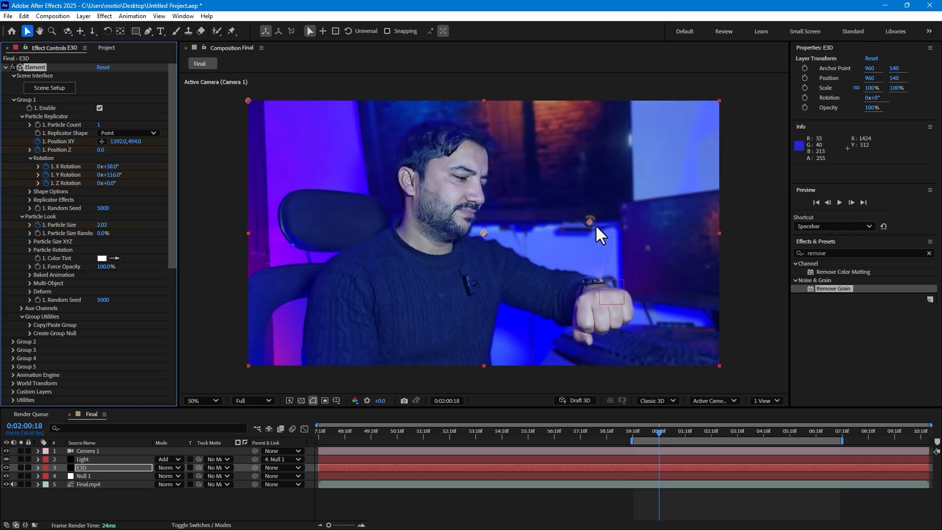
# - At 0:02:00:18, set Group 1's Position XY to 1434, 712, Particle Size to 0.22 and Y Rotation to 1x+116°
pyautogui.moveTo(589, 224); pyautogui.dragTo(598, 279)
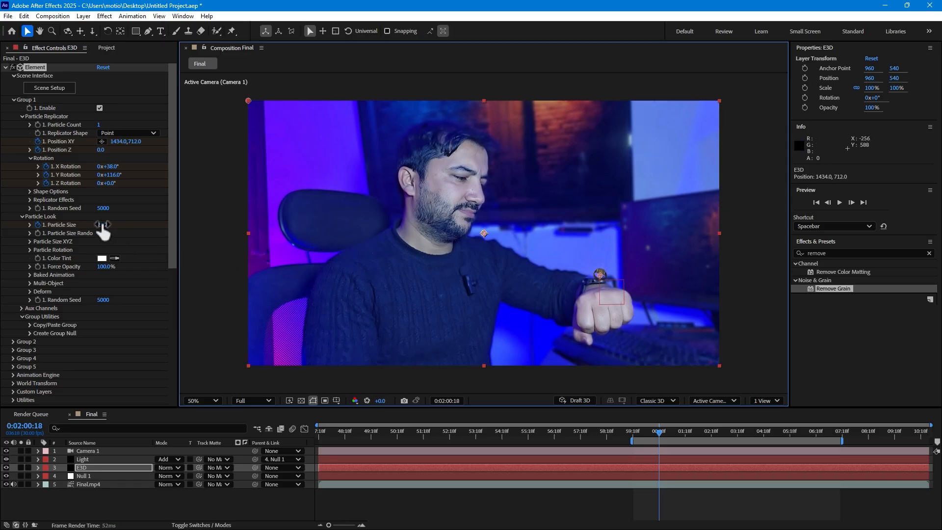
pyautogui.moveTo(103, 228); pyautogui.dragTo(98, 273)
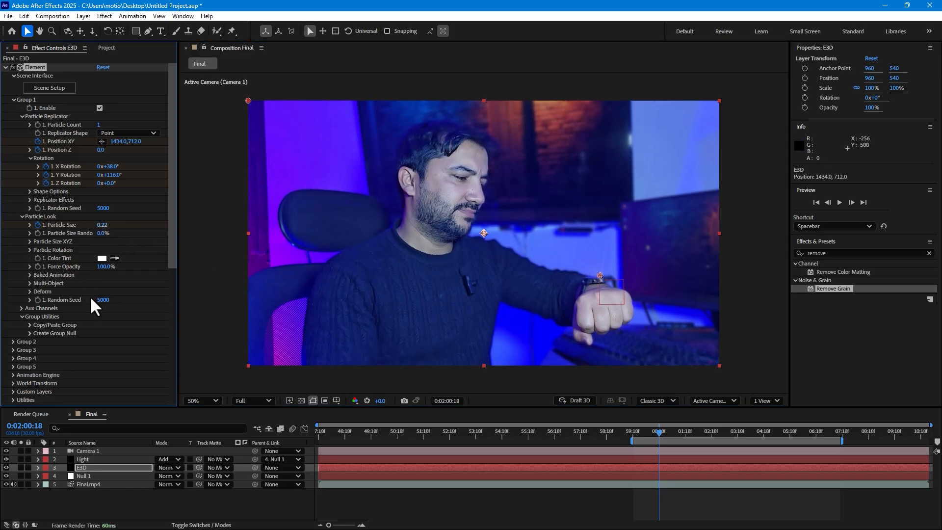
pyautogui.click(100, 175)
pyautogui.write('1')
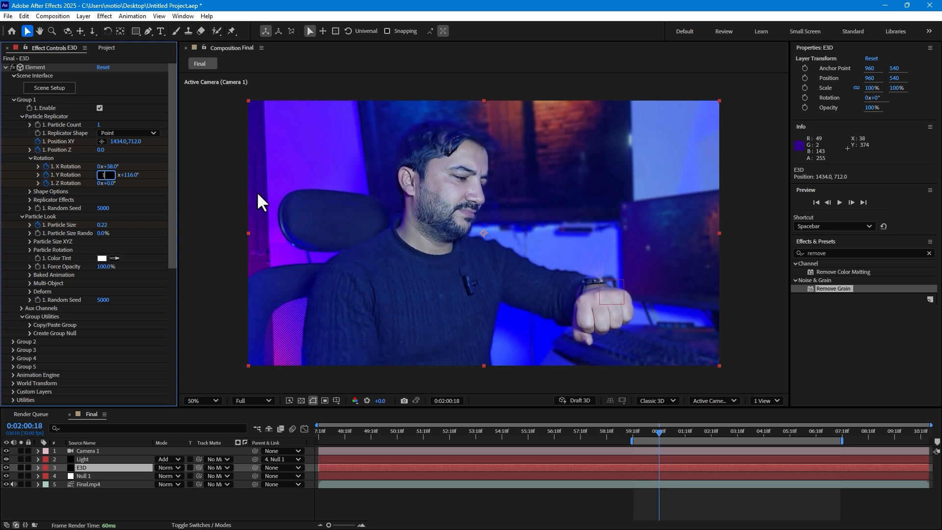
pyautogui.press('Return')
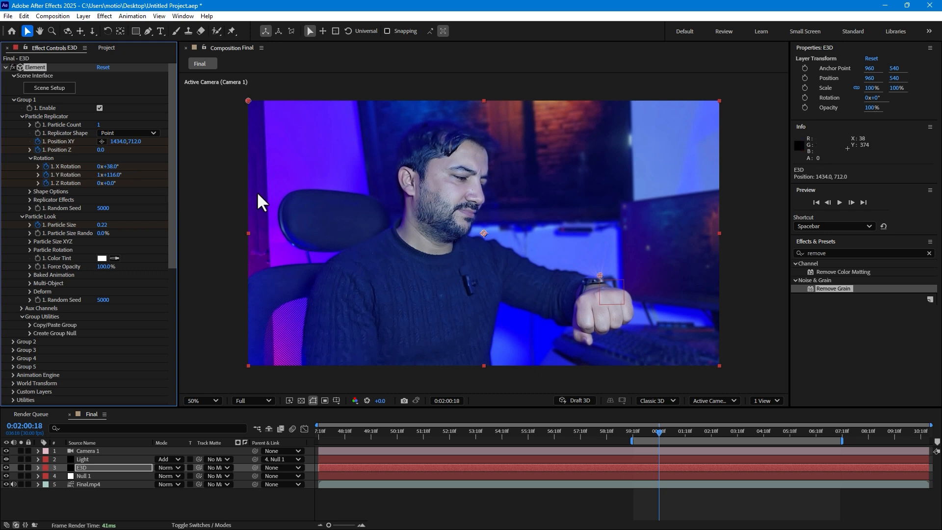
pyautogui.click(650, 434)
pyautogui.moveTo(652, 435); pyautogui.dragTo(678, 440)
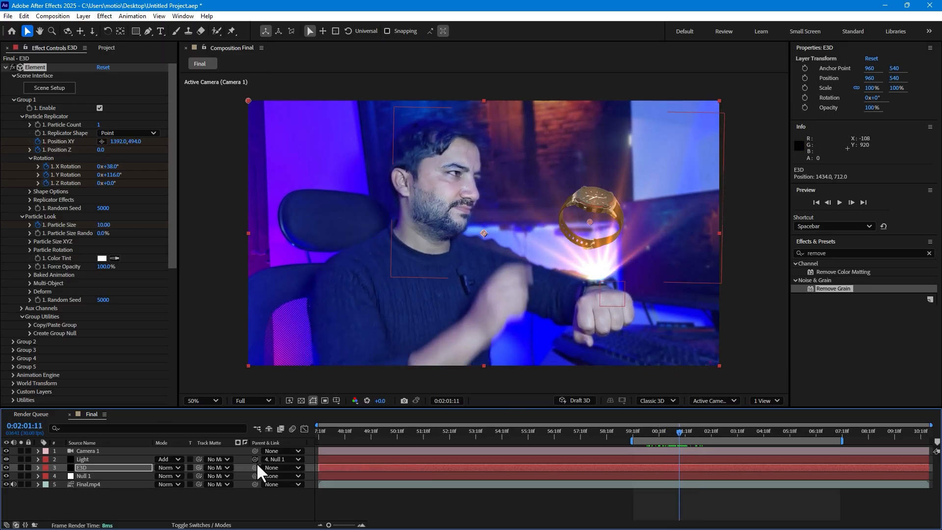
# - Parent the E3D layer to Null 1 and check the tracking through the shot
pyautogui.moveTo(255, 467); pyautogui.dragTo(88, 476)
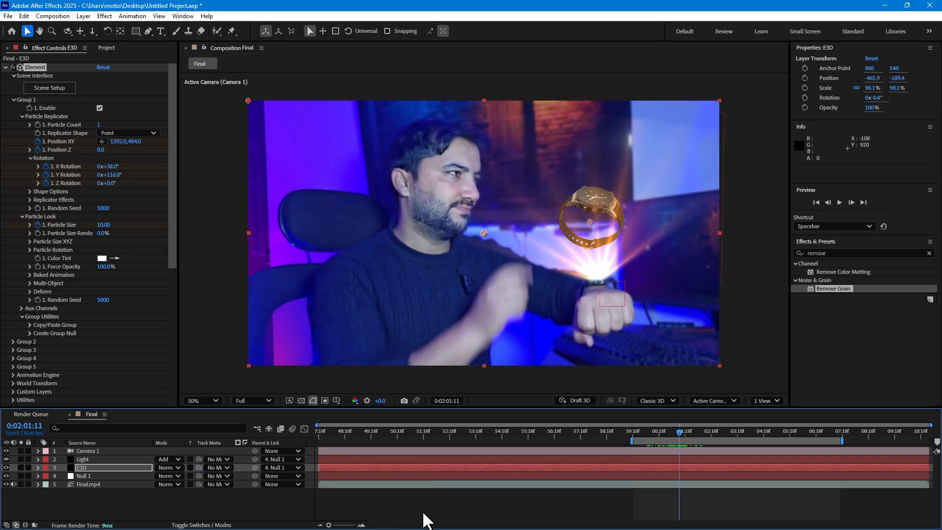
pyautogui.click(585, 496)
pyautogui.moveTo(678, 431); pyautogui.dragTo(782, 422)
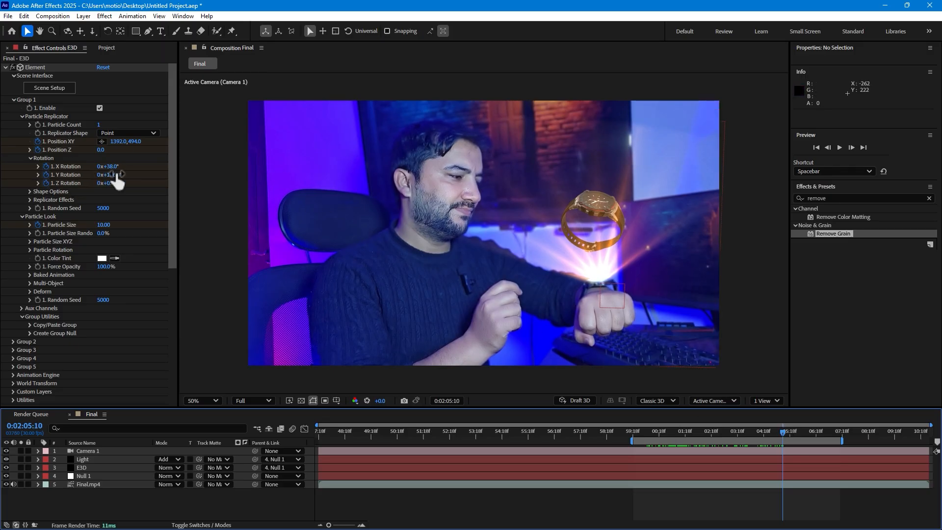
# - At 0:02:07:04, set Group 1's Y Rotation to 340° and check the spin
pyautogui.moveTo(820, 429)
pyautogui.mouseDown()
pyautogui.moveTo(808, 431)
pyautogui.moveTo(830, 432)
pyautogui.mouseUp()
pyautogui.moveTo(120, 175); pyautogui.dragTo(231, 165)
pyautogui.moveTo(669, 431); pyautogui.dragTo(714, 409)
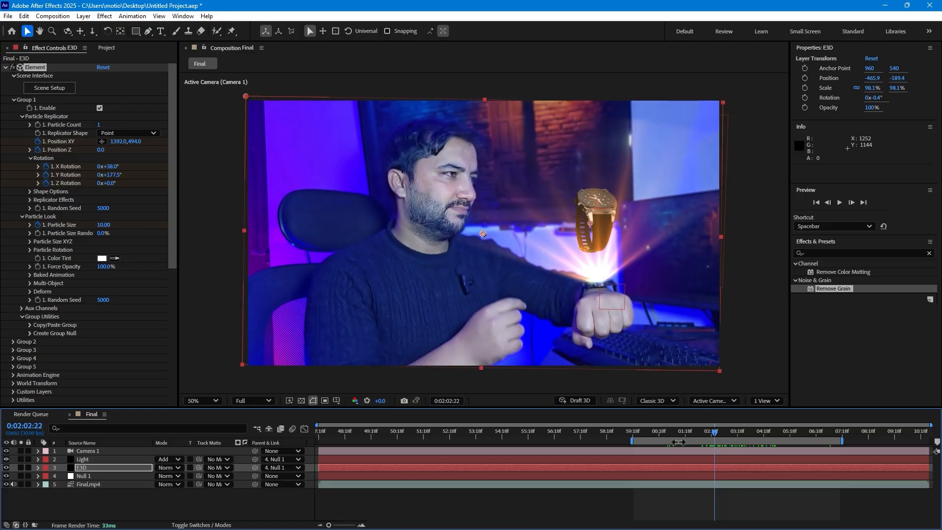
# - Reveal the E3D layer's keyframes and, at 0:02:01:02, set Group 1's Particle Size to 12.03
pyautogui.press('u')
pyautogui.moveTo(676, 434); pyautogui.dragTo(670, 434)
pyautogui.press('=')
pyautogui.press('=')
pyautogui.press('=')
pyautogui.press('=')
pyautogui.press('=')
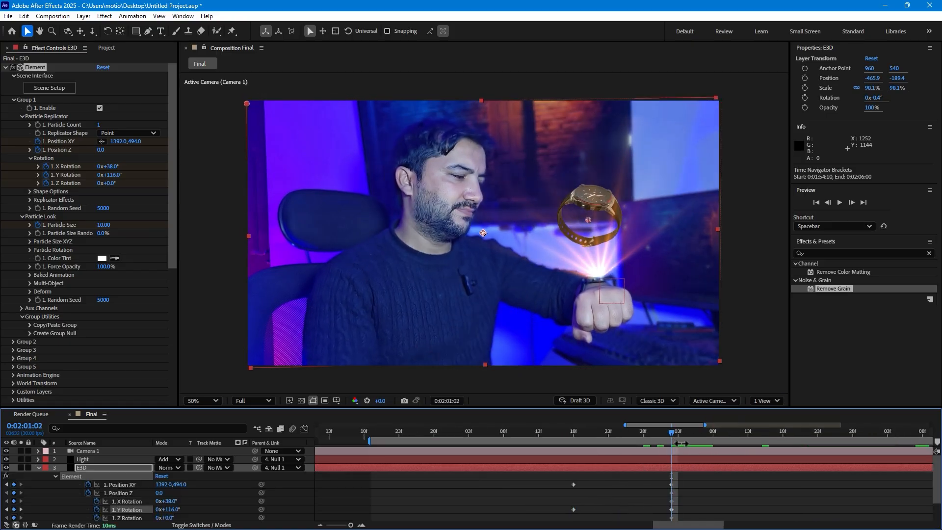
pyautogui.press('-')
pyautogui.press('-')
pyautogui.press('-')
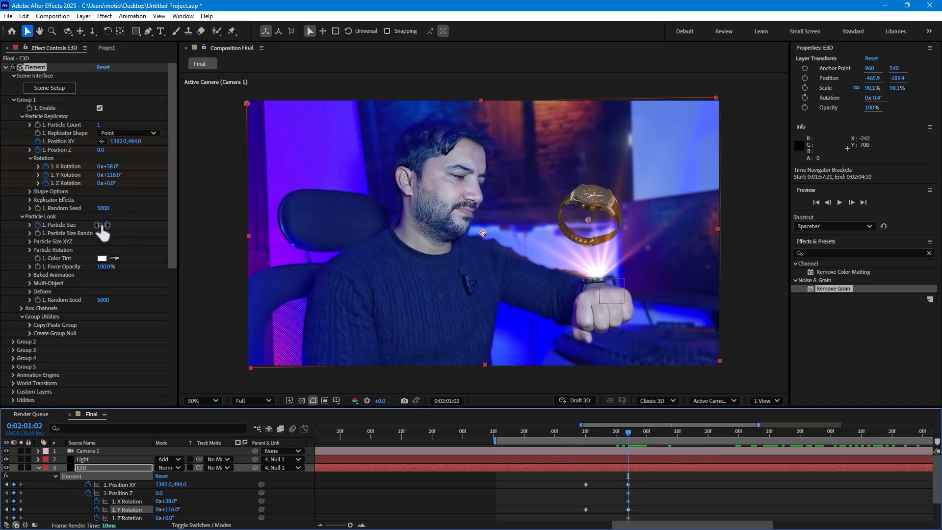
pyautogui.click(123, 224)
pyautogui.moveTo(122, 224); pyautogui.dragTo(201, 226)
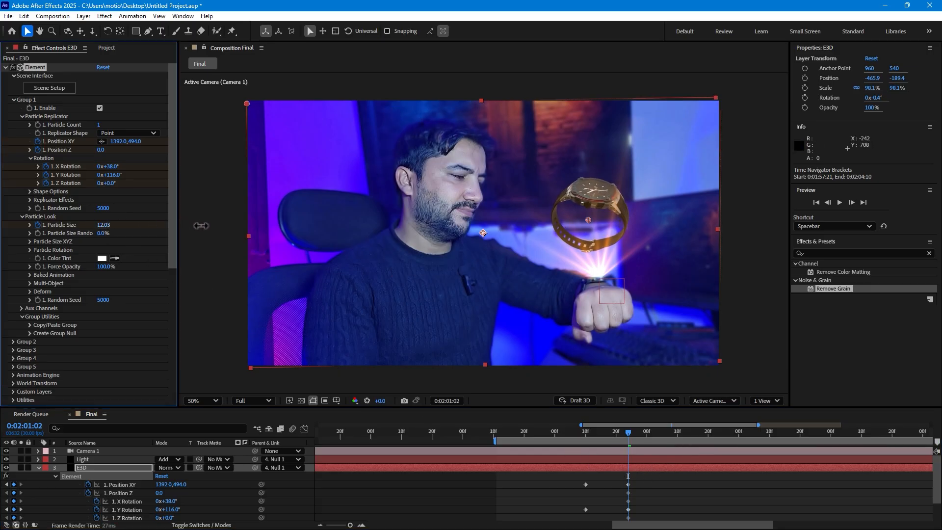
# - Add a Y Rotation keyframe at 0:02:01:23 and set the Y Rotation to 1x+17.4° at 0:02:02:04
pyautogui.moveTo(604, 435); pyautogui.dragTo(693, 432)
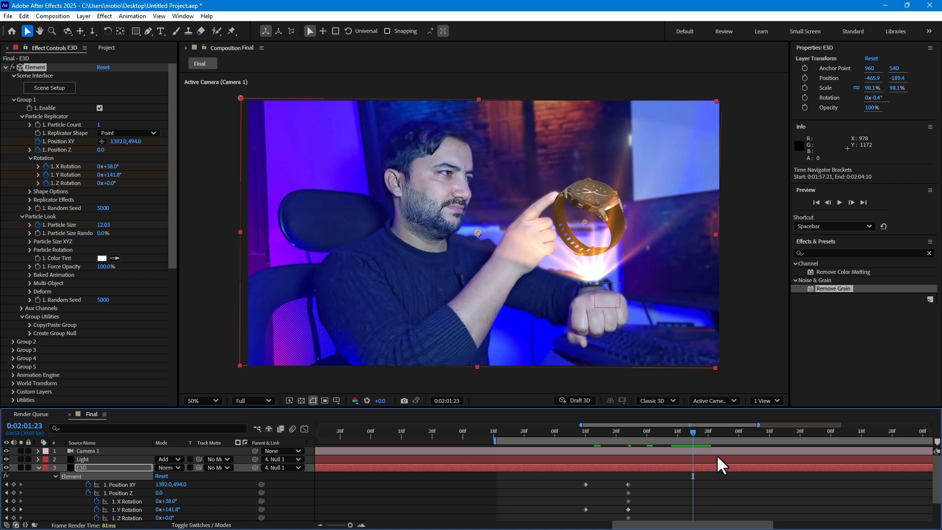
pyautogui.click(14, 509)
pyautogui.moveTo(693, 434); pyautogui.dragTo(723, 435)
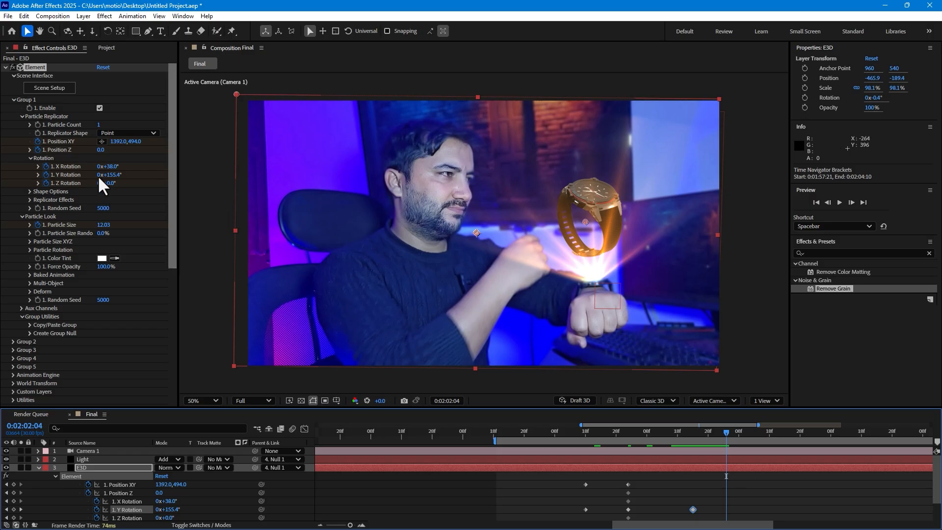
pyautogui.moveTo(110, 175); pyautogui.dragTo(231, 178)
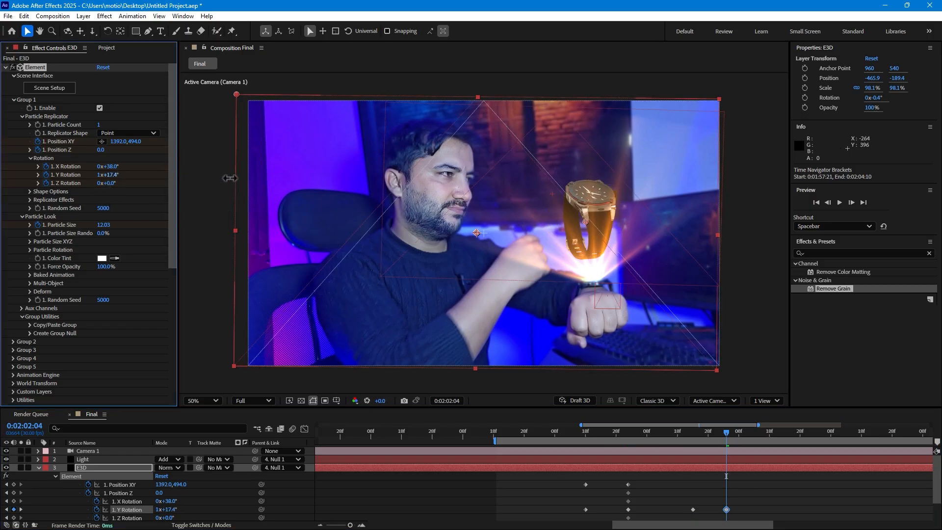
# - Apply Easy Ease to the Y Rotation keyframe at 0:02:02:04 and move the preceding keyframe to 0:02:01:27
pyautogui.rightClick(726, 510)
pyautogui.moveTo(736, 503)
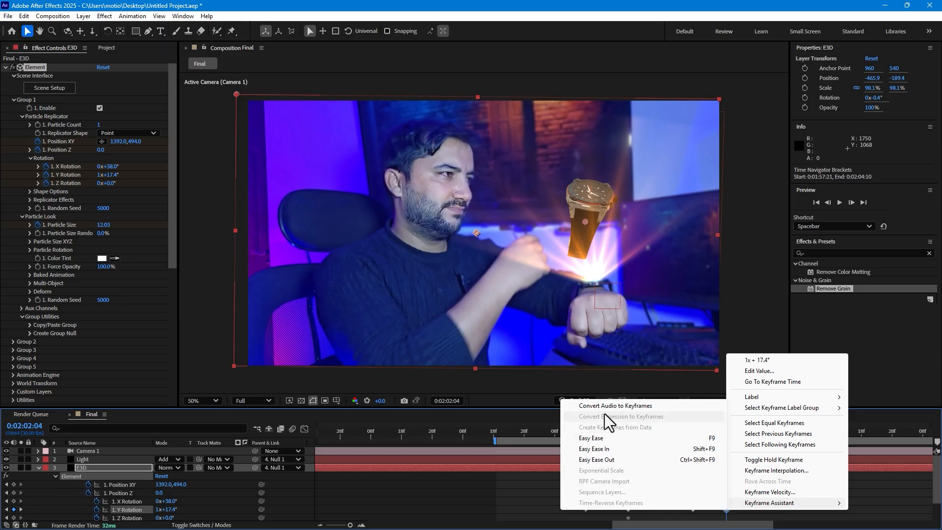
pyautogui.click(603, 439)
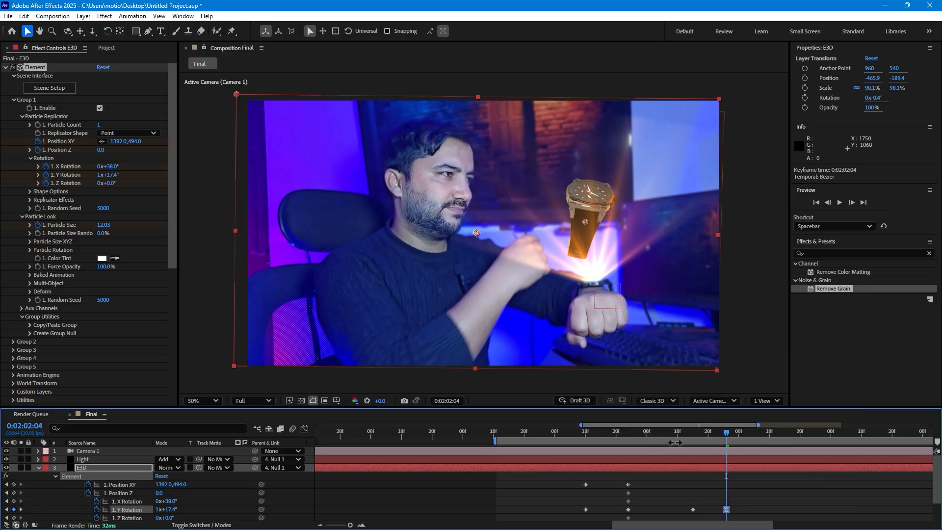
pyautogui.moveTo(673, 433); pyautogui.dragTo(705, 432)
pyautogui.moveTo(692, 510); pyautogui.dragTo(704, 509)
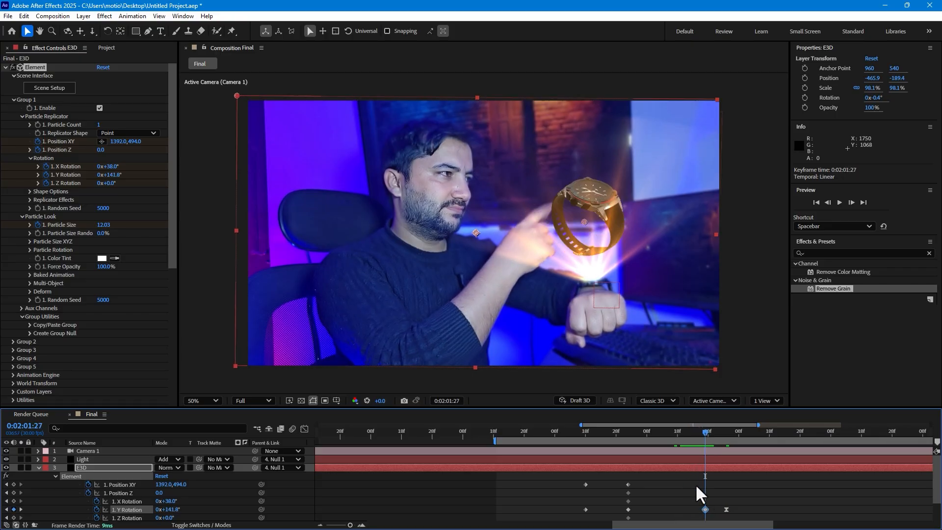
# - Increase the watch's final Y Rotation, at 0:02:07:03, to 1x+258.7° so it keeps spinning after the swipe
pyautogui.moveTo(688, 434); pyautogui.dragTo(802, 427)
pyautogui.scroll(-4, 789, 431)
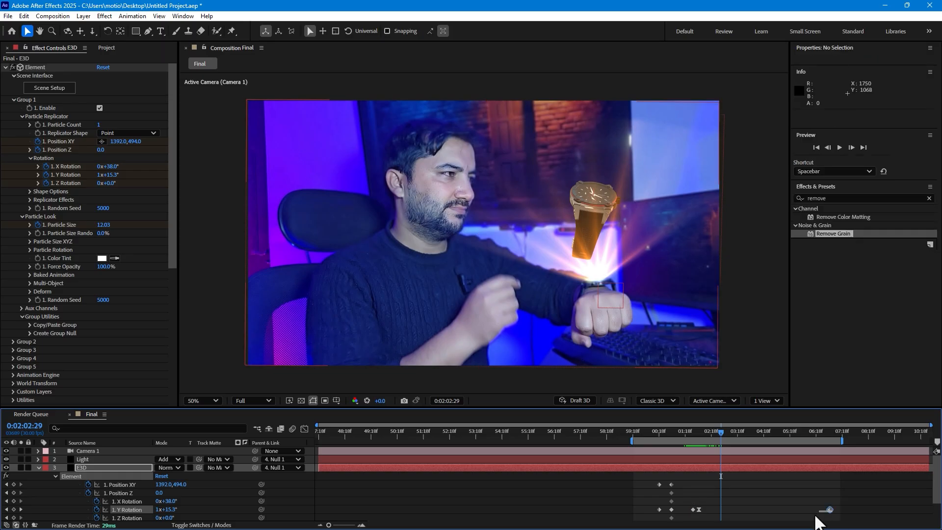
pyautogui.click(830, 509)
pyautogui.moveTo(825, 432); pyautogui.dragTo(829, 432)
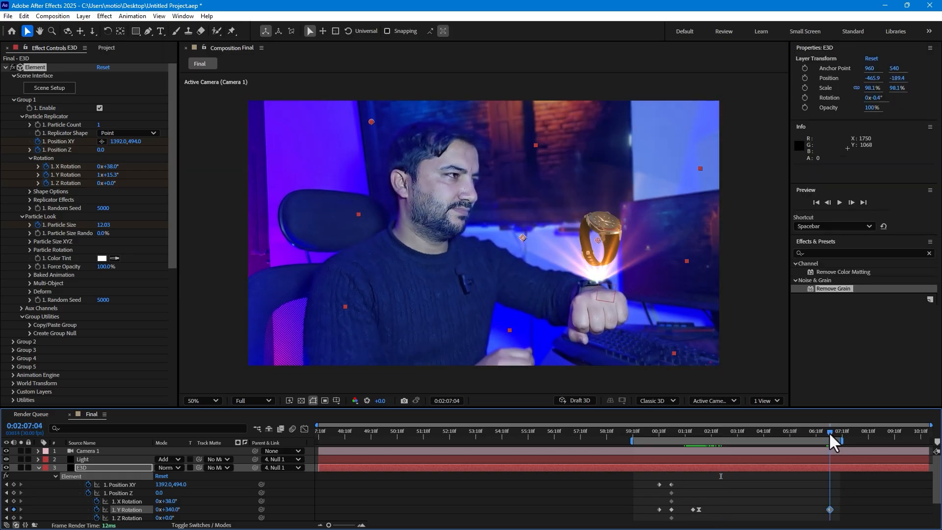
pyautogui.moveTo(120, 178); pyautogui.dragTo(159, 183)
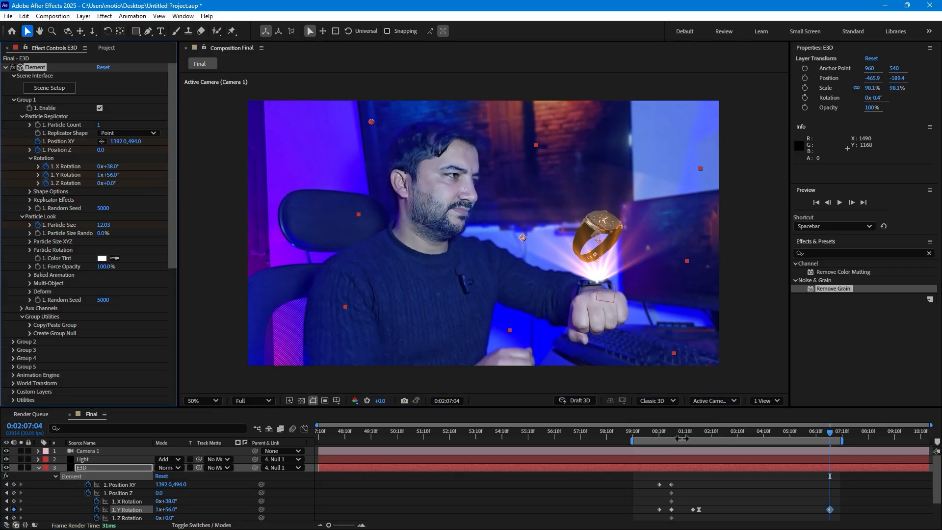
pyautogui.moveTo(694, 430); pyautogui.dragTo(828, 396)
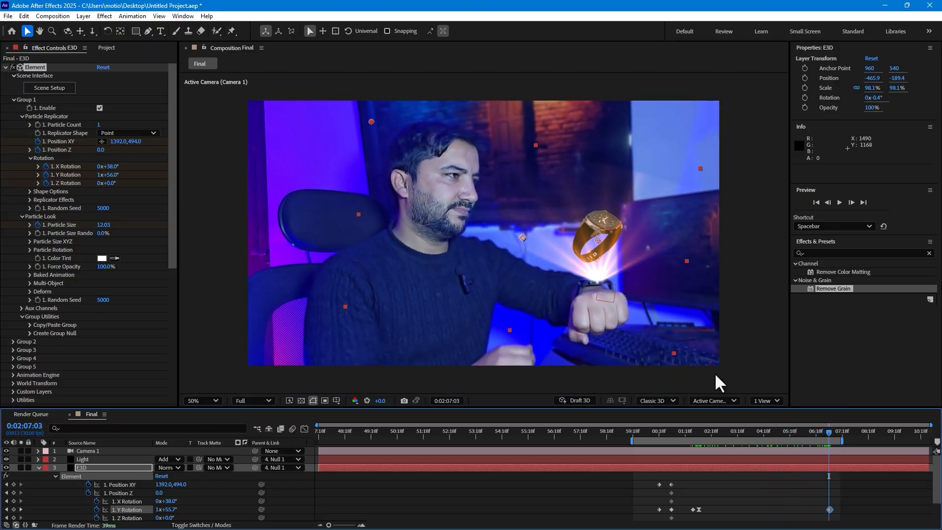
pyautogui.moveTo(115, 175); pyautogui.dragTo(207, 183)
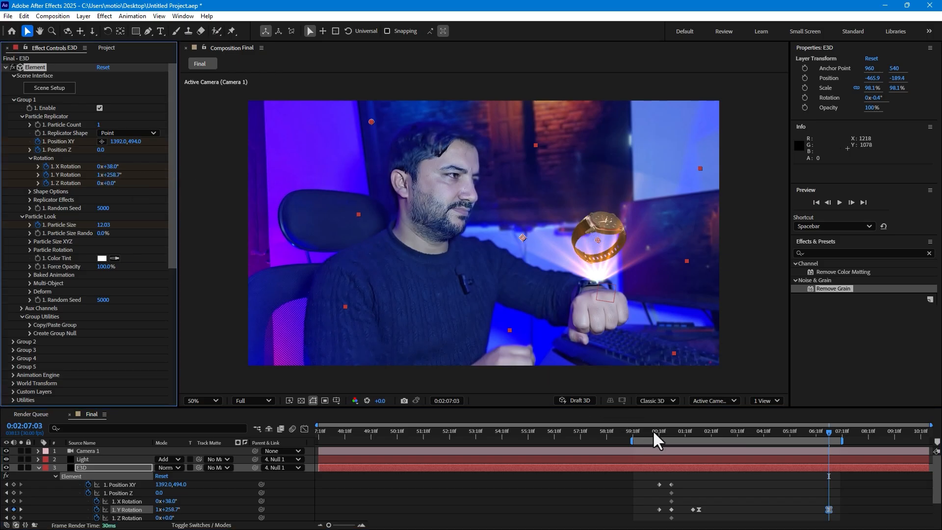
# - At 0:02:03:14, keyframe Group 1's Multi-Object Y Displace at 0.00 and save the project
pyautogui.moveTo(681, 432); pyautogui.dragTo(733, 404)
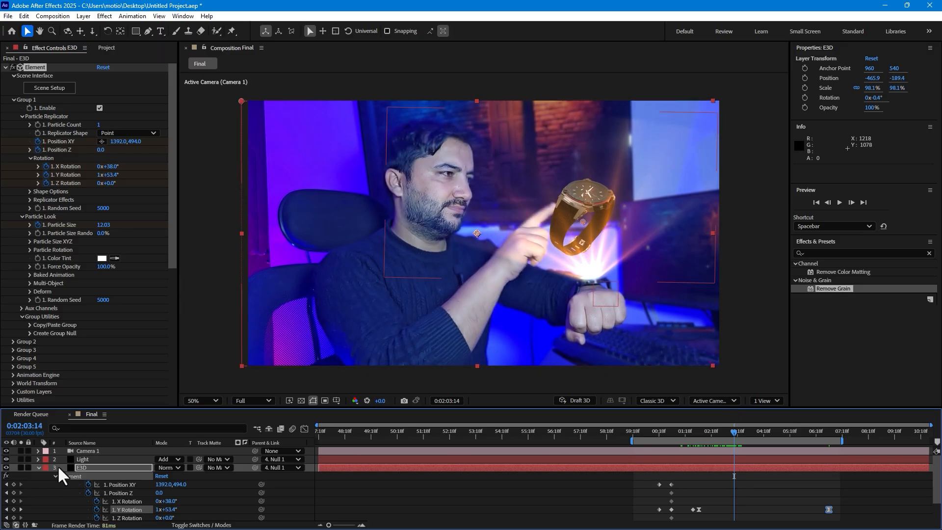
pyautogui.click(38, 467)
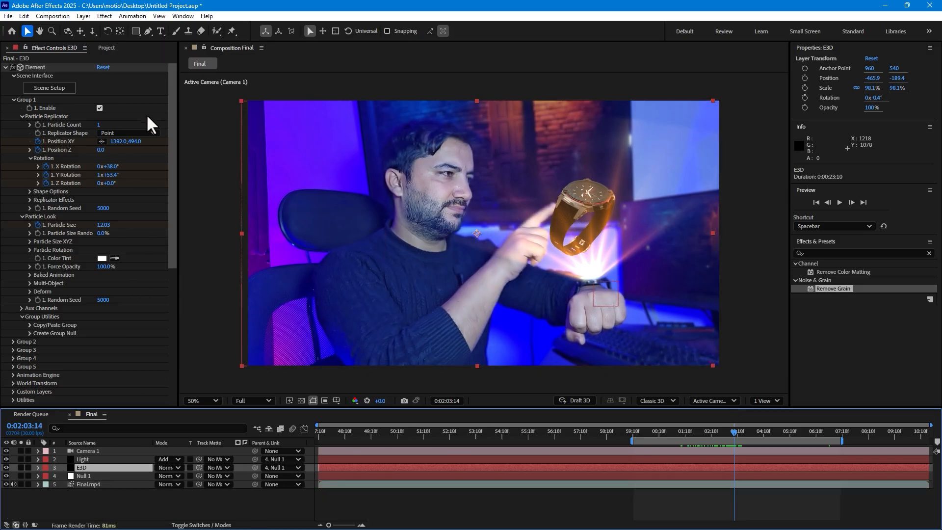
pyautogui.scroll(-3, 168, 177)
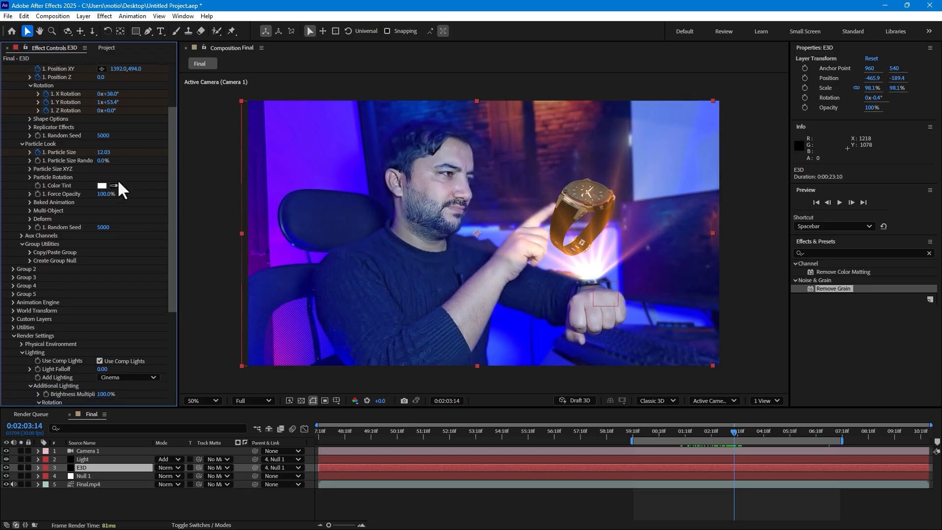
pyautogui.click(28, 209)
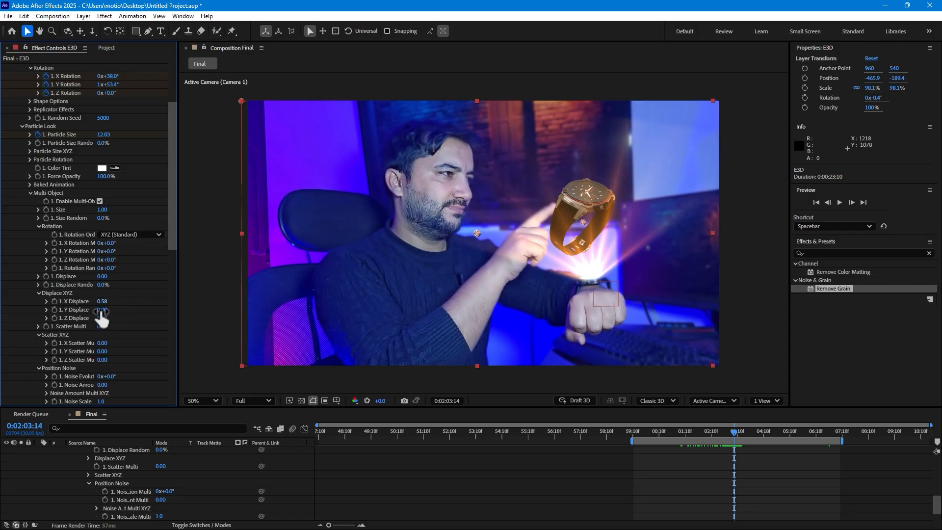
pyautogui.moveTo(101, 310); pyautogui.dragTo(151, 304)
pyautogui.hotkey('ctrl', 's')
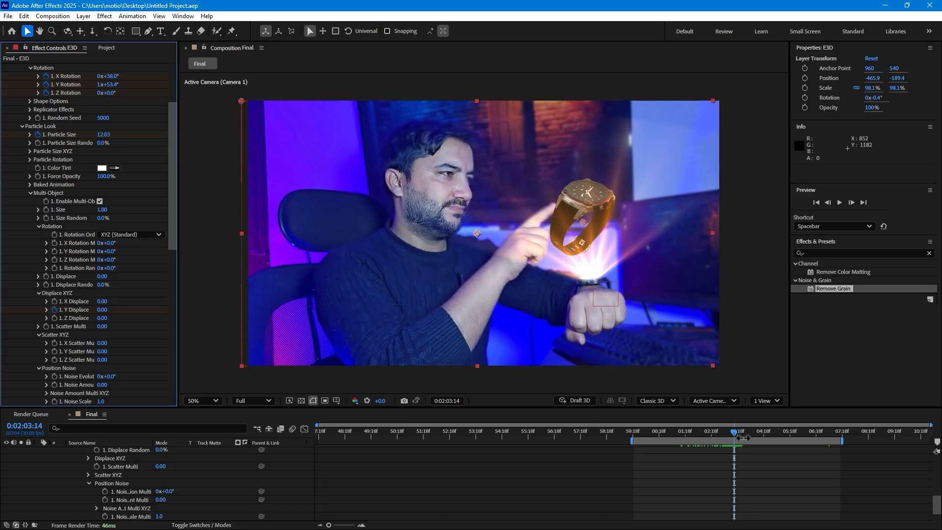
# - Separate the watch parts by setting Y Displace to 0.38 at 0:02:03:28, and return it to 0.00 at 0:02:04:14
pyautogui.moveTo(736, 431); pyautogui.dragTo(749, 431)
pyautogui.moveTo(102, 310); pyautogui.dragTo(553, 362)
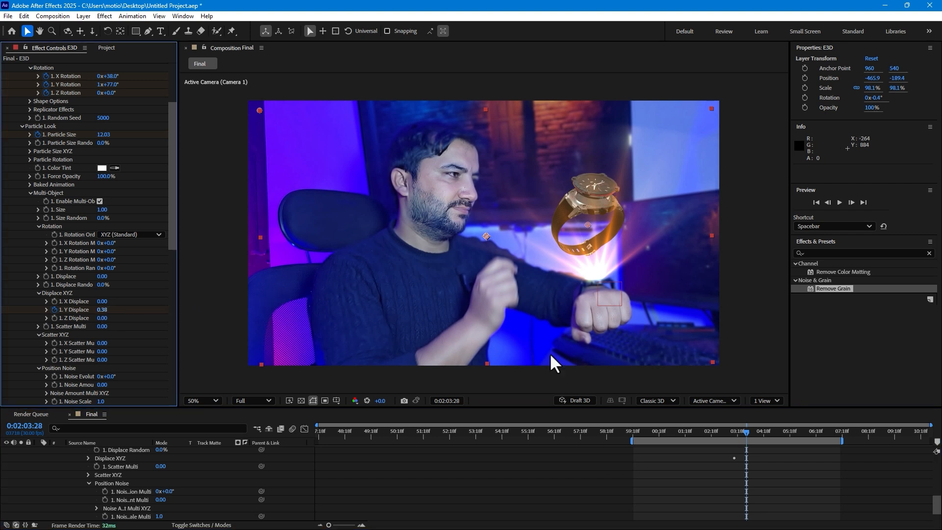
pyautogui.click(759, 432)
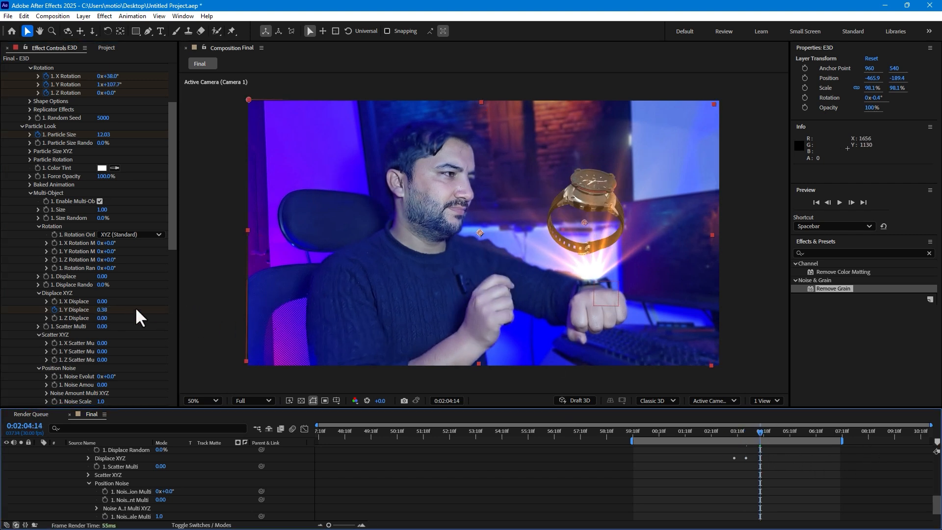
pyautogui.click(103, 310)
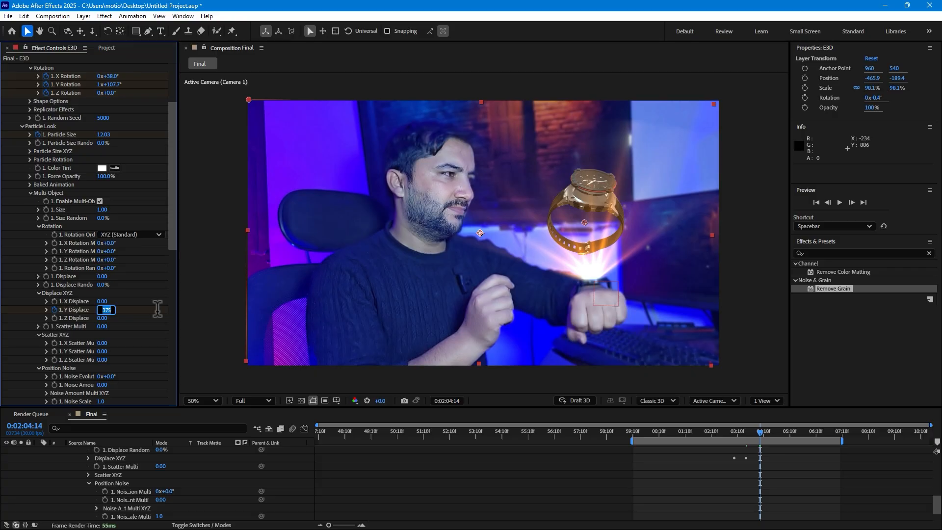
# - At 0:02:05:28, add keyframes for Brightness and Scale of the Light layer's Optical Flares effect
pyautogui.moveTo(726, 434); pyautogui.dragTo(797, 422)
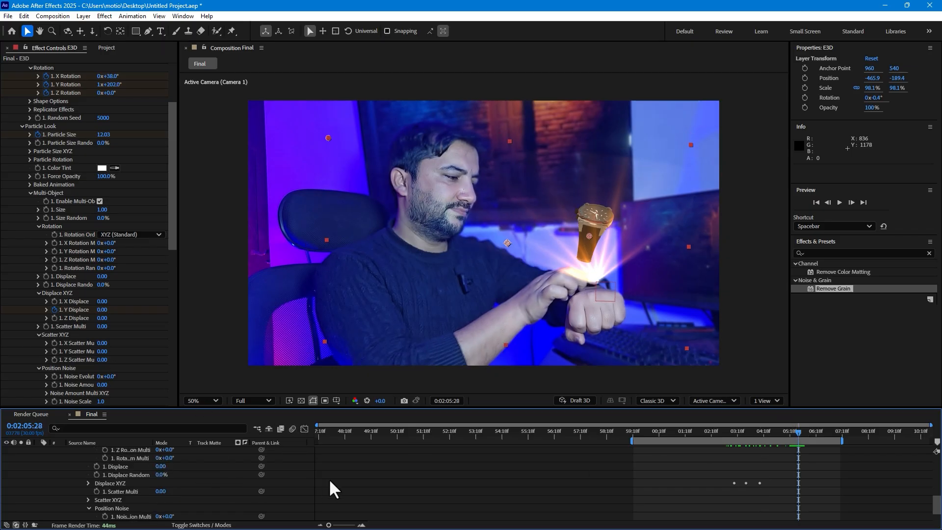
pyautogui.scroll(10, 54, 484)
pyautogui.click(38, 468)
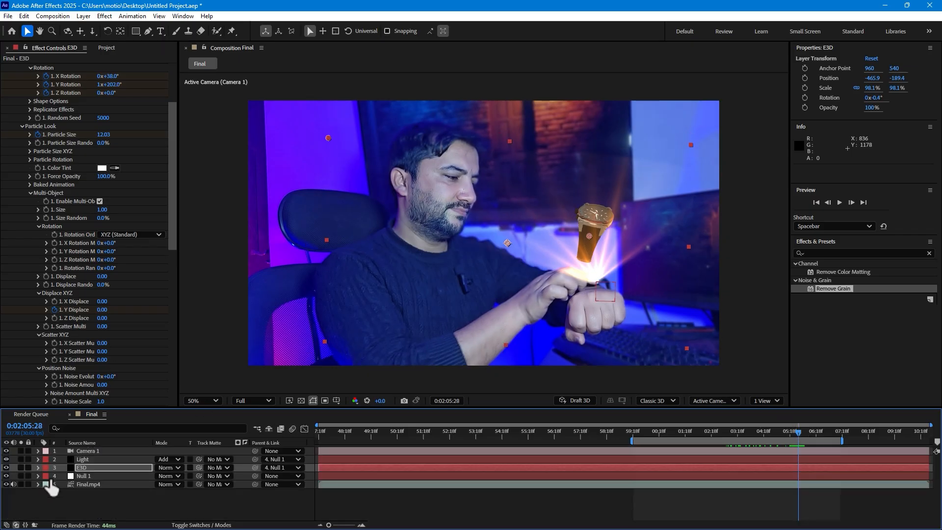
pyautogui.click(84, 462)
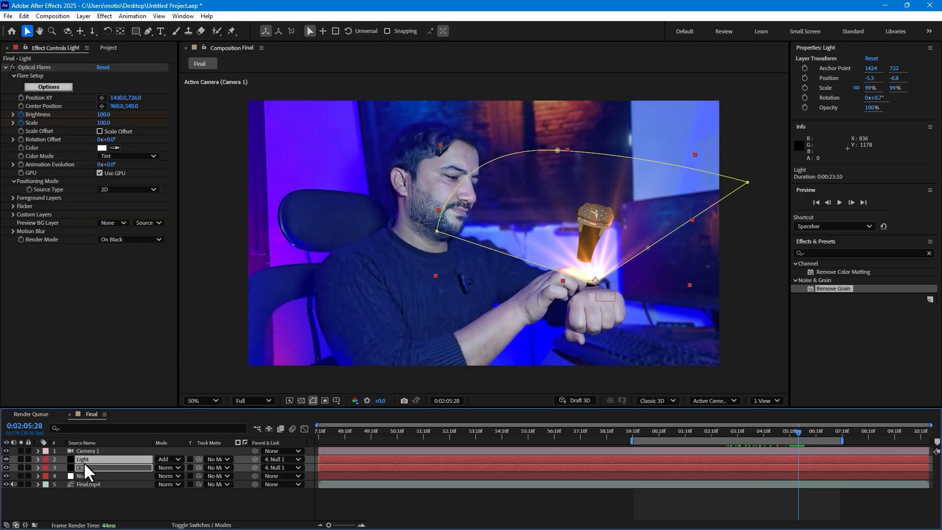
pyautogui.press('u')
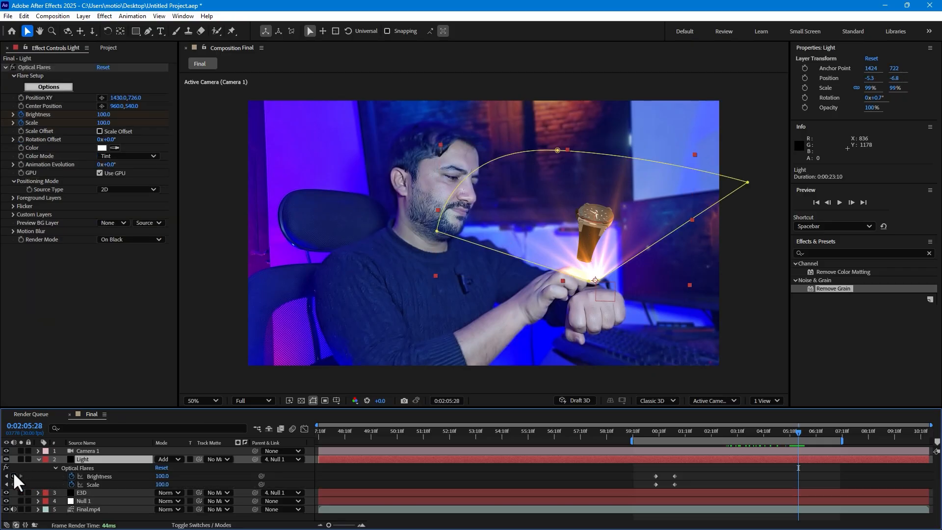
pyautogui.click(13, 476)
pyautogui.click(13, 484)
# - At 0:02:05:28, add keyframes for the E3D layer's Group 1 Particle Size, Position XY and Position Z
pyautogui.click(84, 492)
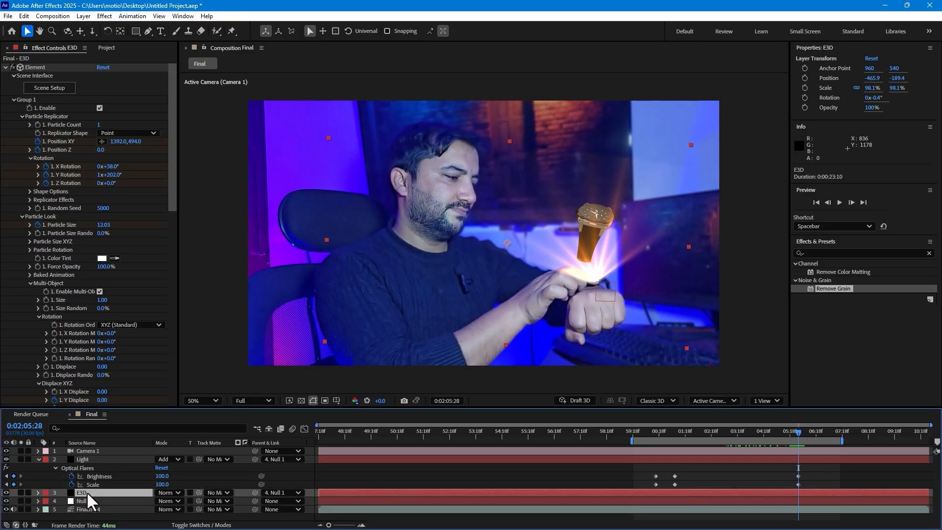
pyautogui.press('u')
pyautogui.scroll(-3, 367, 503)
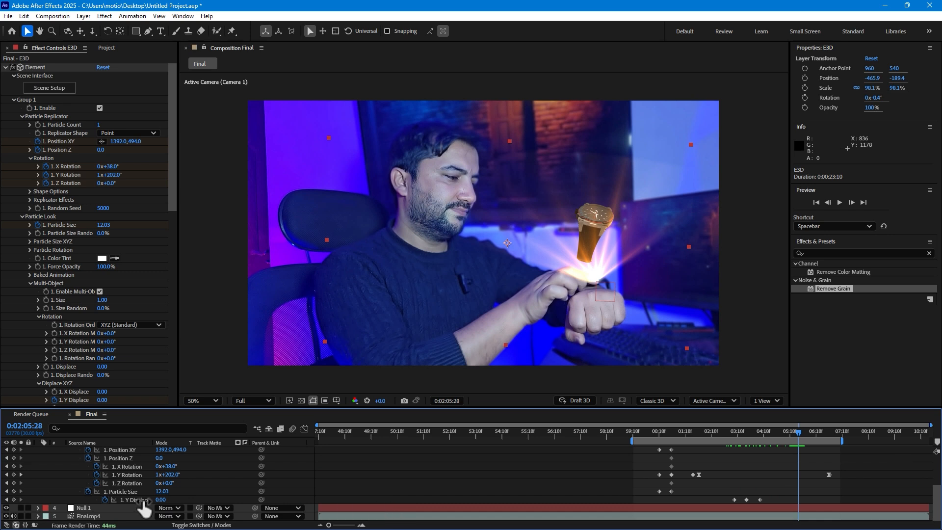
pyautogui.click(13, 491)
pyautogui.scroll(1, 38, 488)
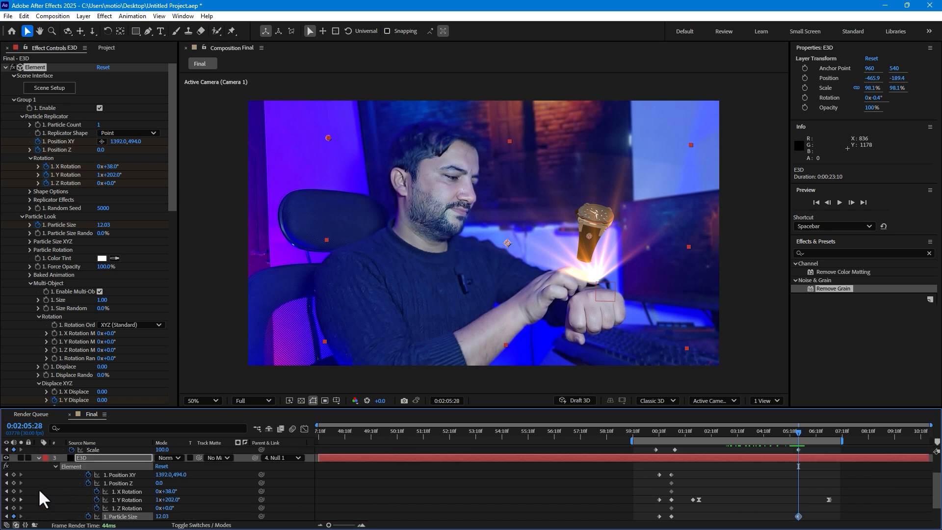
pyautogui.click(13, 475)
pyautogui.click(13, 483)
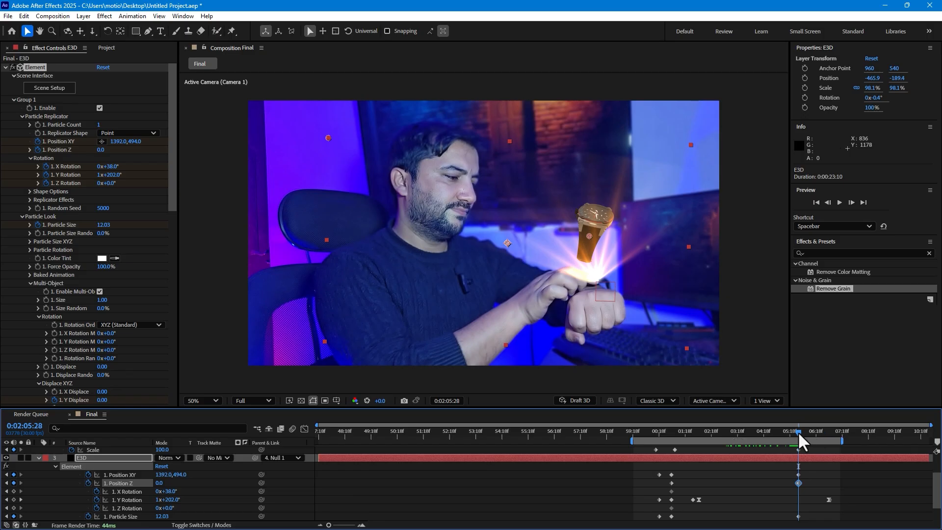
# - At 0:02:06:25, set the Light layer's Optical Flares Brightness and Scale to 0 so the flare fades out
pyautogui.moveTo(799, 429); pyautogui.dragTo(820, 430)
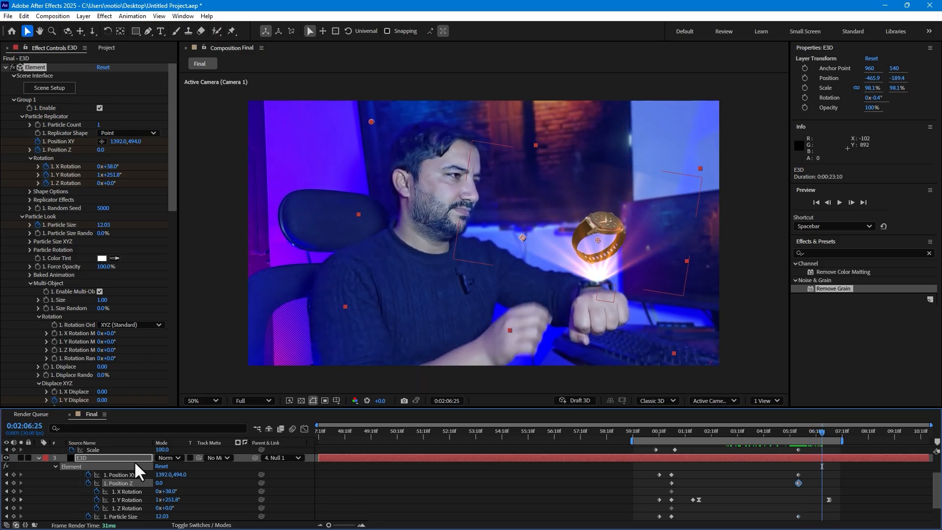
pyautogui.scroll(3, 207, 484)
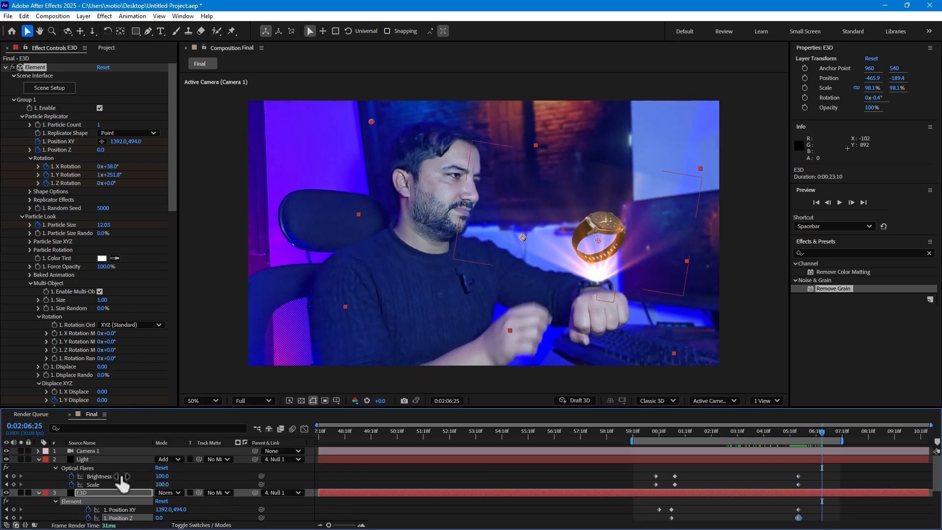
pyautogui.click(165, 476)
pyautogui.write('0')
pyautogui.press('Tab')
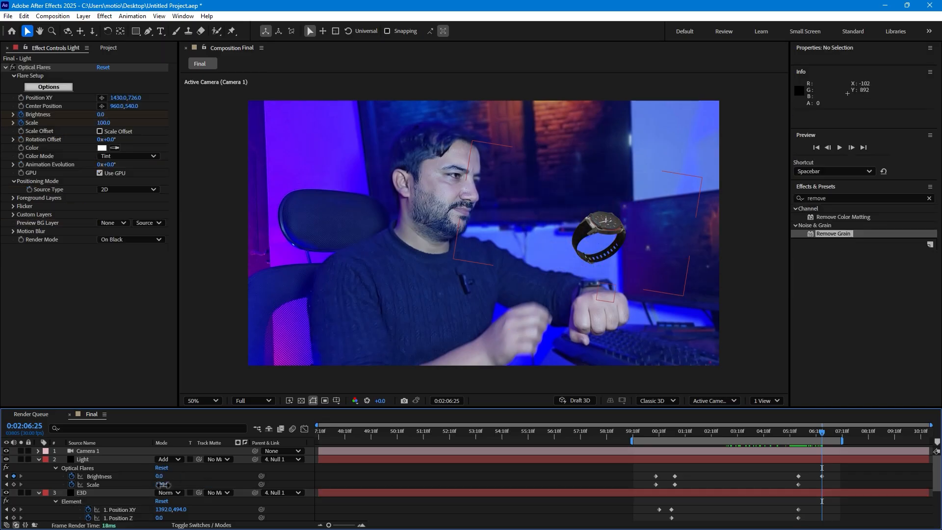
pyautogui.write('0')
pyautogui.press('Return')
# - At 0:02:06:25, lower the Element watch onto the wrist, to Position XY of about 1414.2, 711.7
pyautogui.scroll(-4, 219, 496)
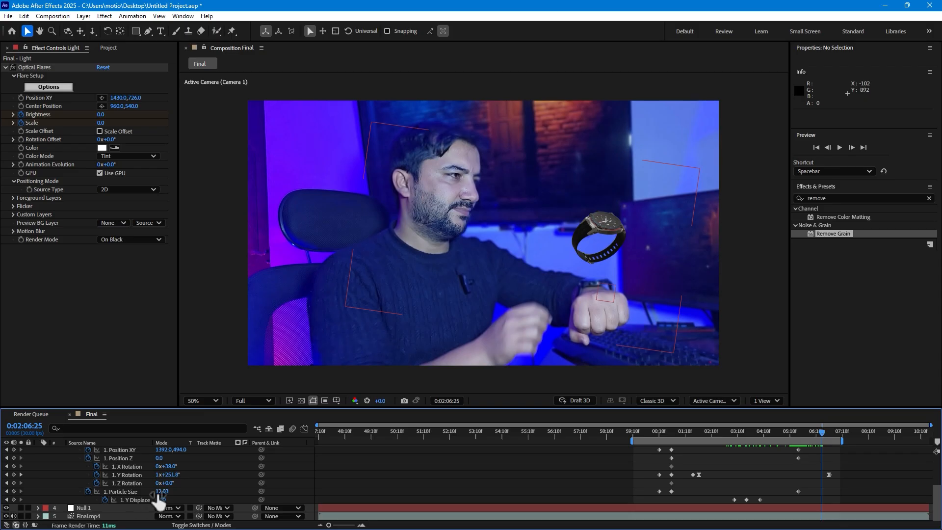
pyautogui.press('Return')
pyautogui.scroll(1, 210, 480)
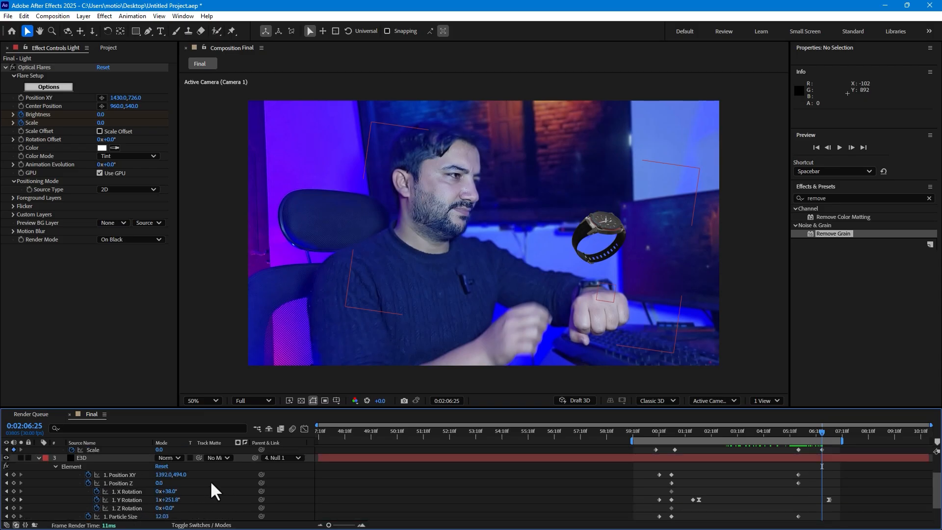
pyautogui.click(85, 459)
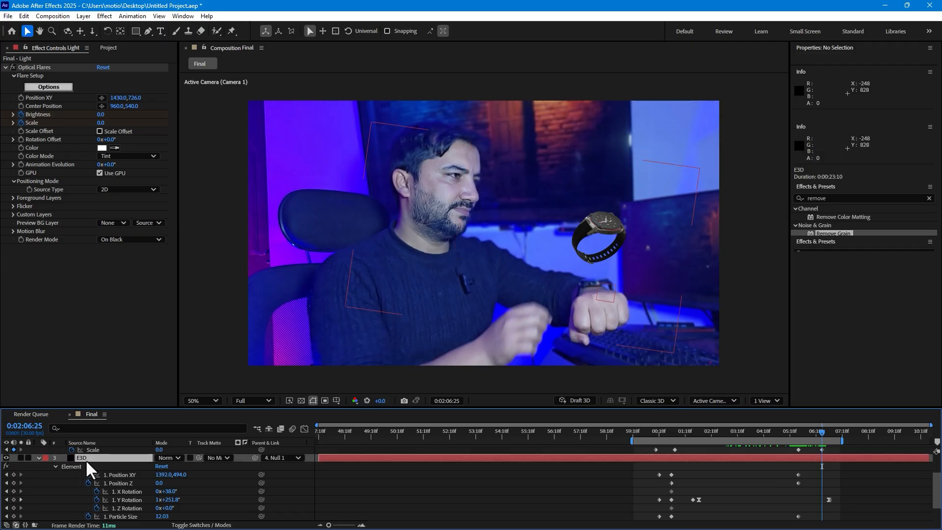
pyautogui.click(34, 67)
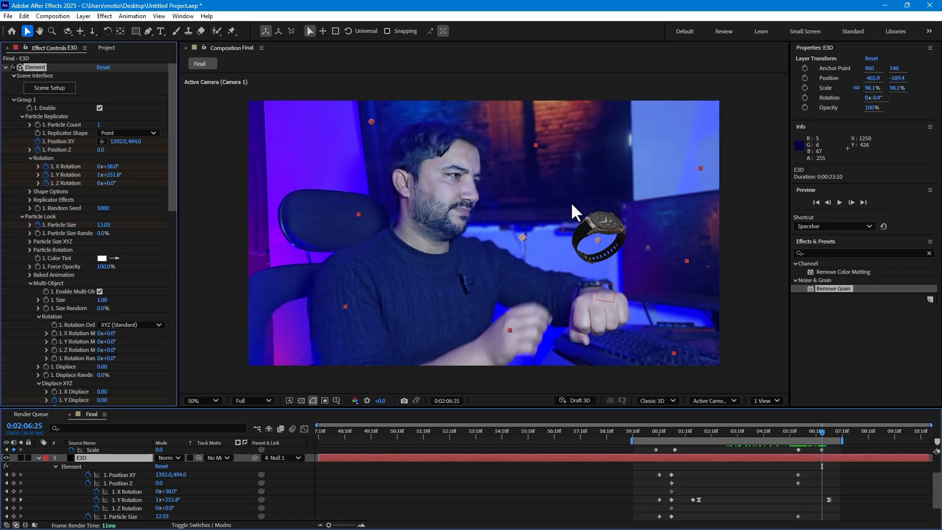
pyautogui.moveTo(593, 228); pyautogui.dragTo(594, 278)
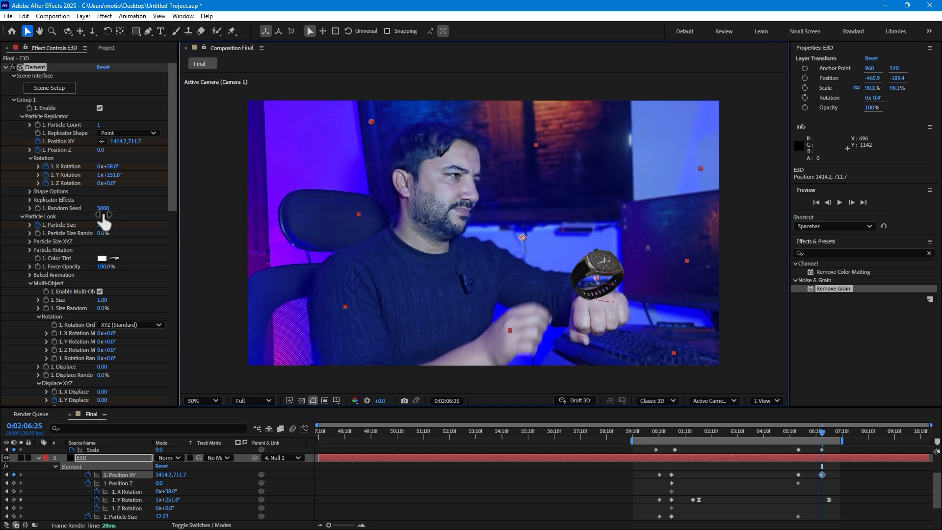
# - Shrink the watch away at 0:02:06:25 by setting its Particle Size to 0.00, and save the project
pyautogui.moveTo(106, 227); pyautogui.dragTo(86, 254)
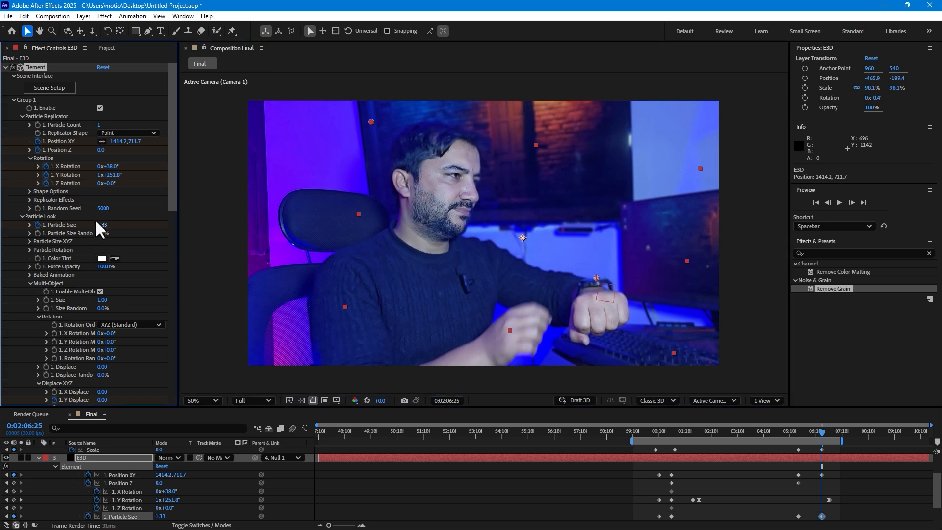
pyautogui.click(101, 224)
pyautogui.press('Return')
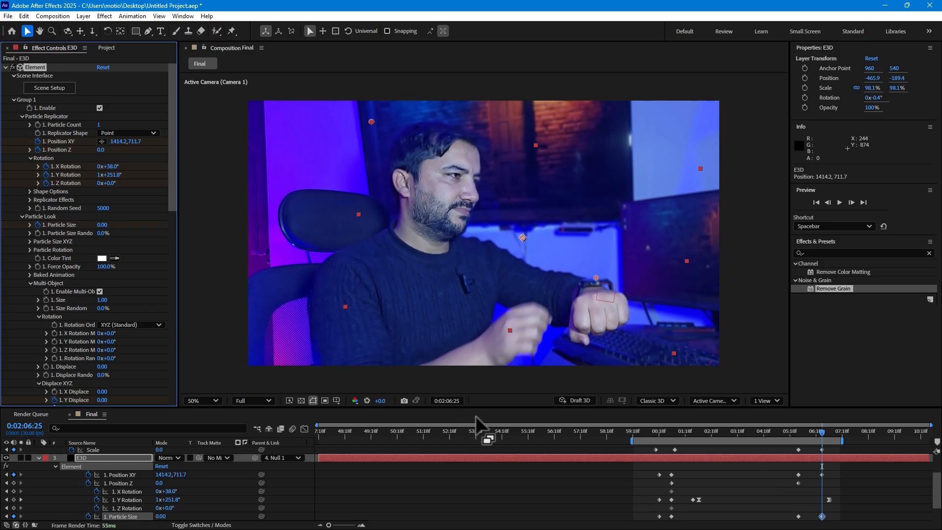
pyautogui.hotkey('ctrl', 's')
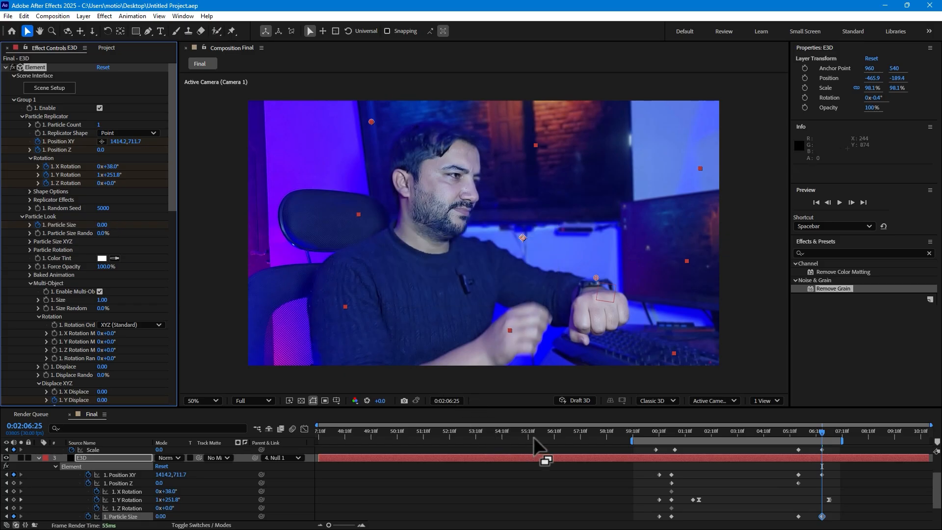
# - Turn Motion Blur on in the E3D layer's Element render settings and save the project
pyautogui.click(637, 431)
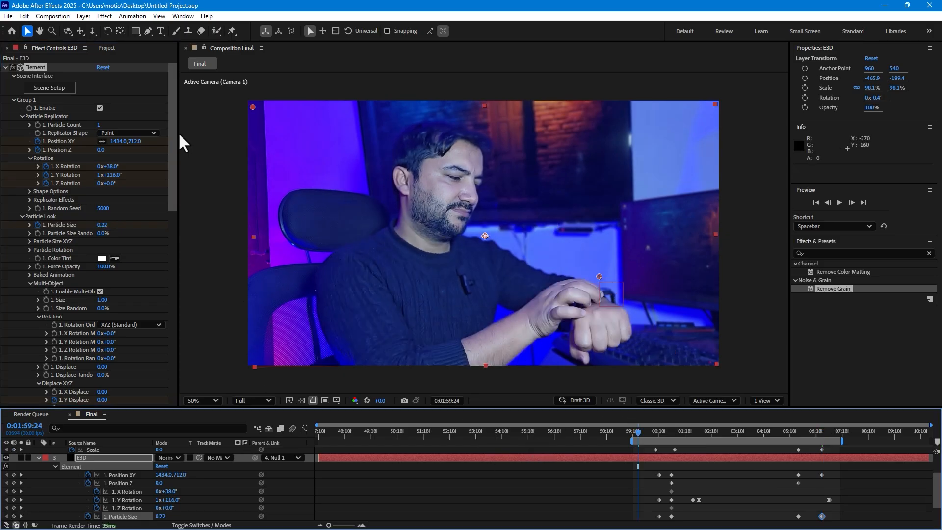
pyautogui.moveTo(173, 147); pyautogui.dragTo(162, 376)
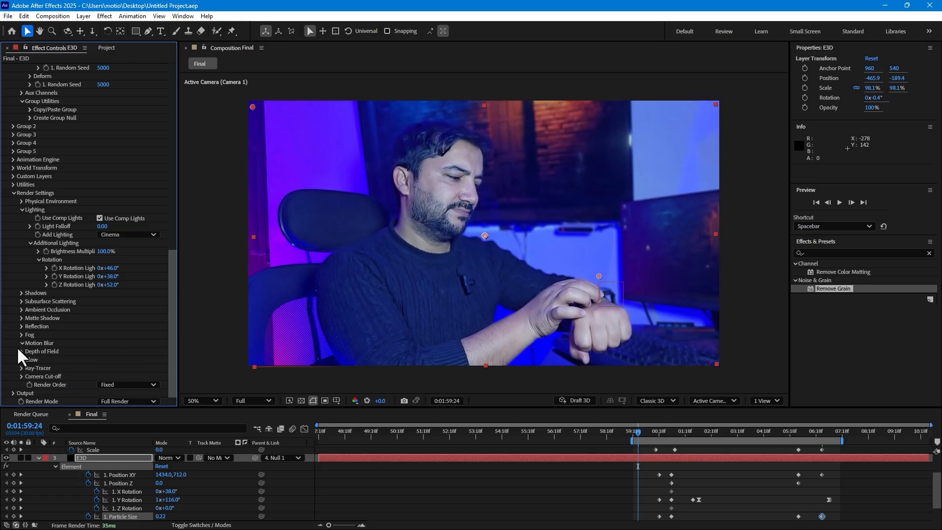
pyautogui.click(103, 351)
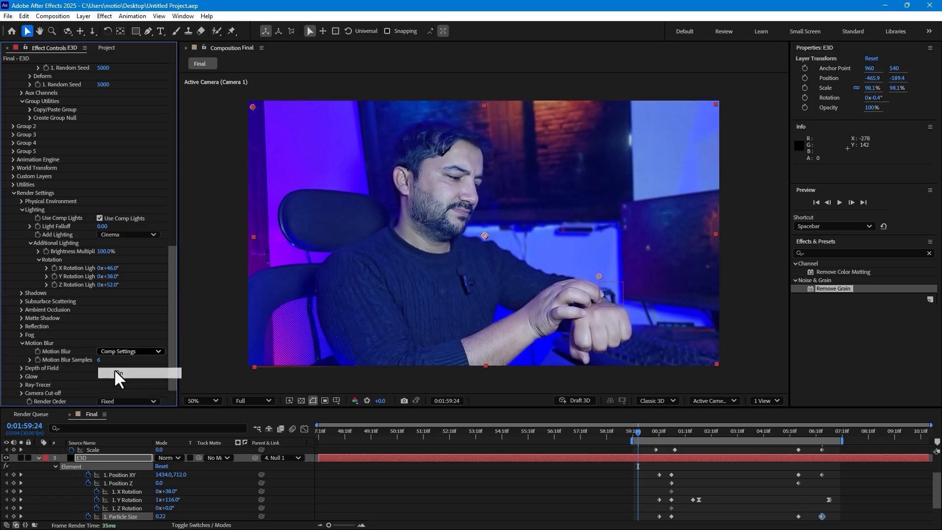
pyautogui.click(116, 369)
pyautogui.hotkey('ctrl', 's')
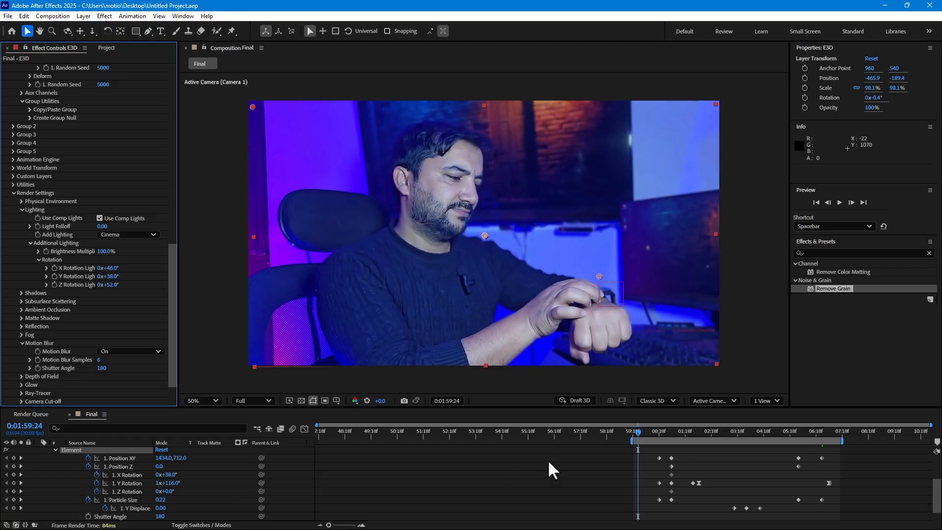
# - Preview the full hologram animation from 0:01:59:24, and scrub to 0:02:05:10 to examine the floating watch
pyautogui.press('space')
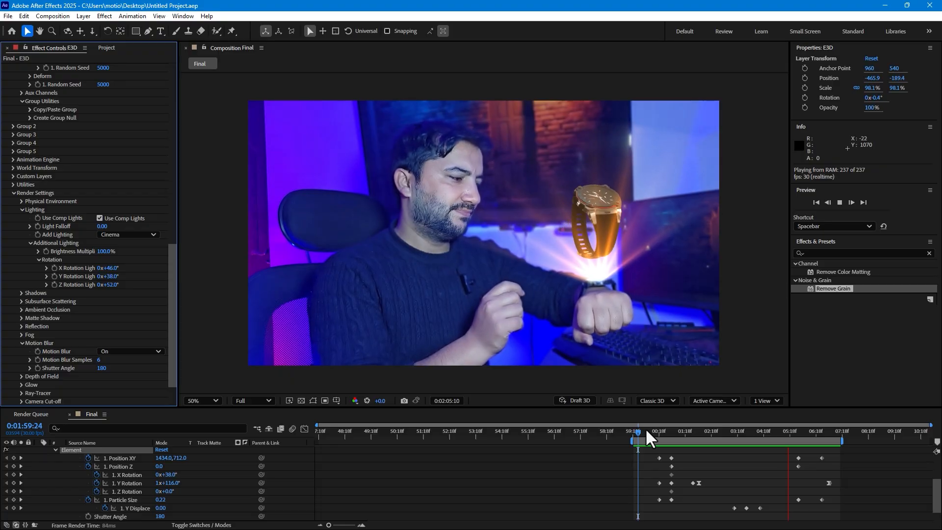
pyautogui.press('space')
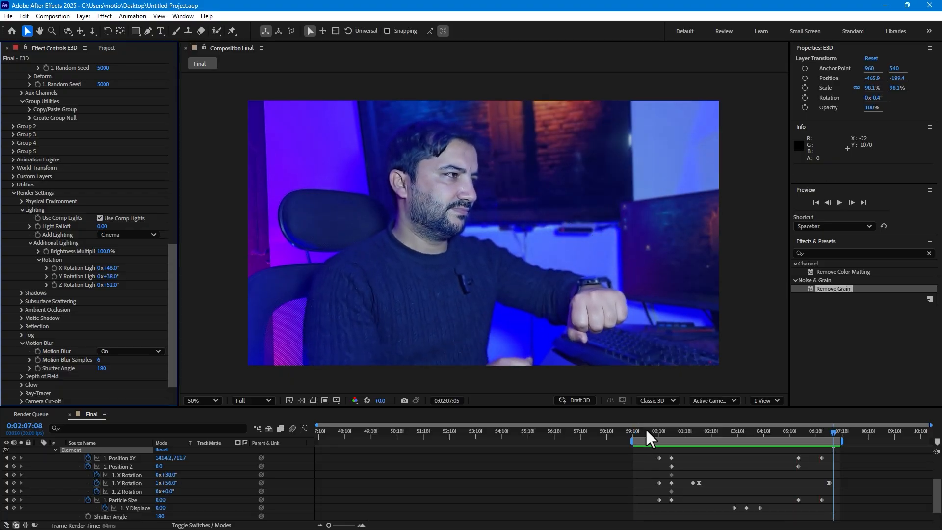
pyautogui.moveTo(645, 436); pyautogui.dragTo(781, 432)
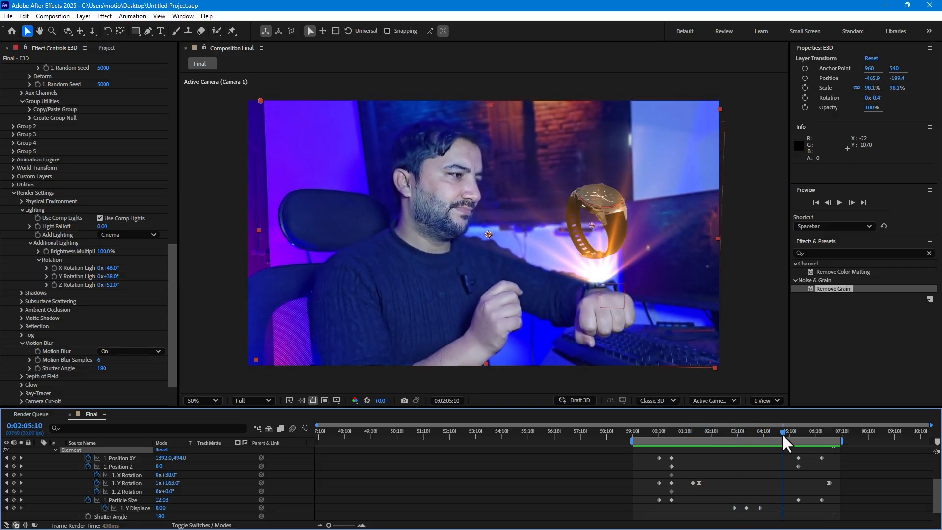